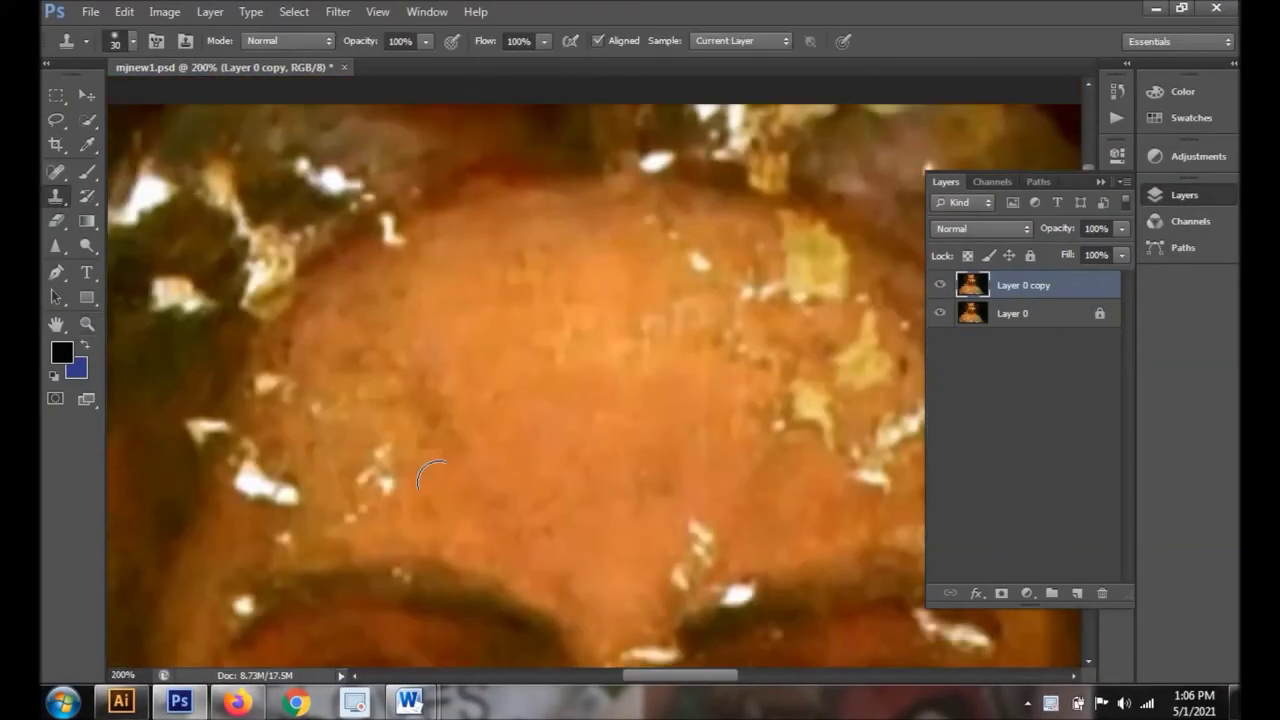
Select the Clone Stamp tool for retouching Layer 0 copy.
{"action": "left_click", "coordinate": [132, 40]}
Clone over the mid-forehead white flecks and shrink the brush from 12 to 7.
{"action": "key", "text": "Return"}
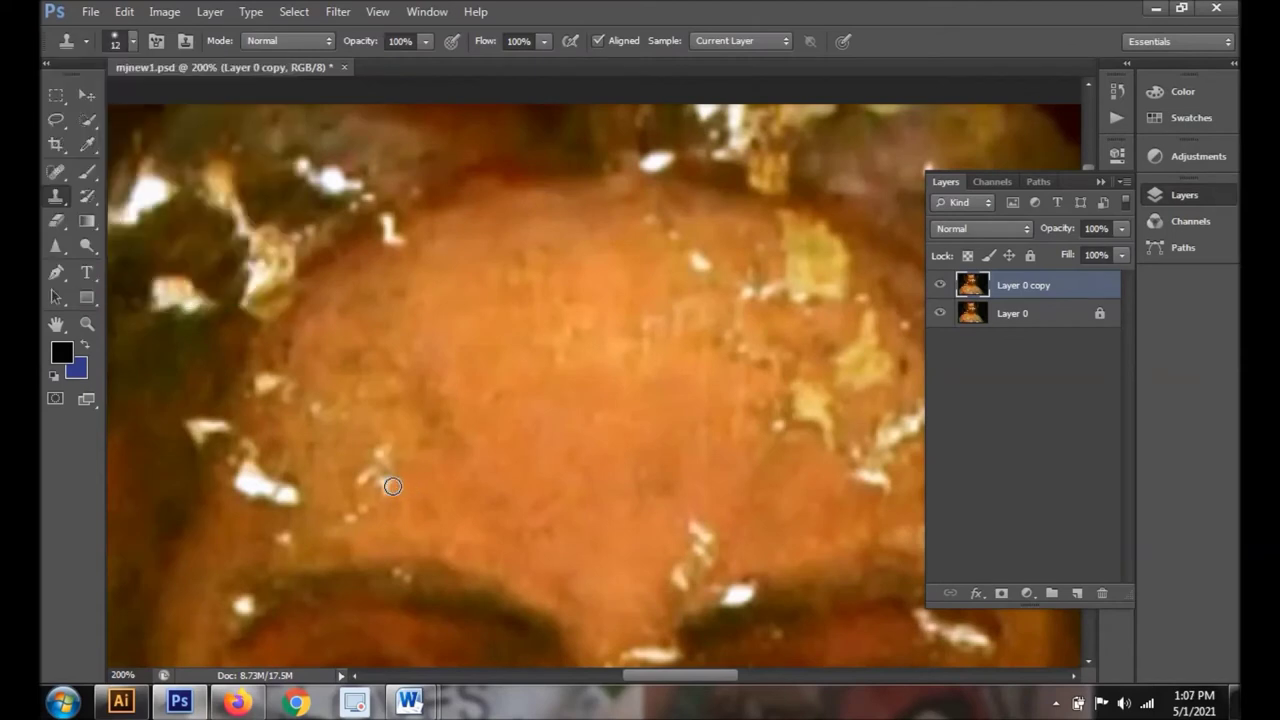
{"action": "left_click_drag", "start_coordinate": [392, 486], "coordinate": [375, 480]}
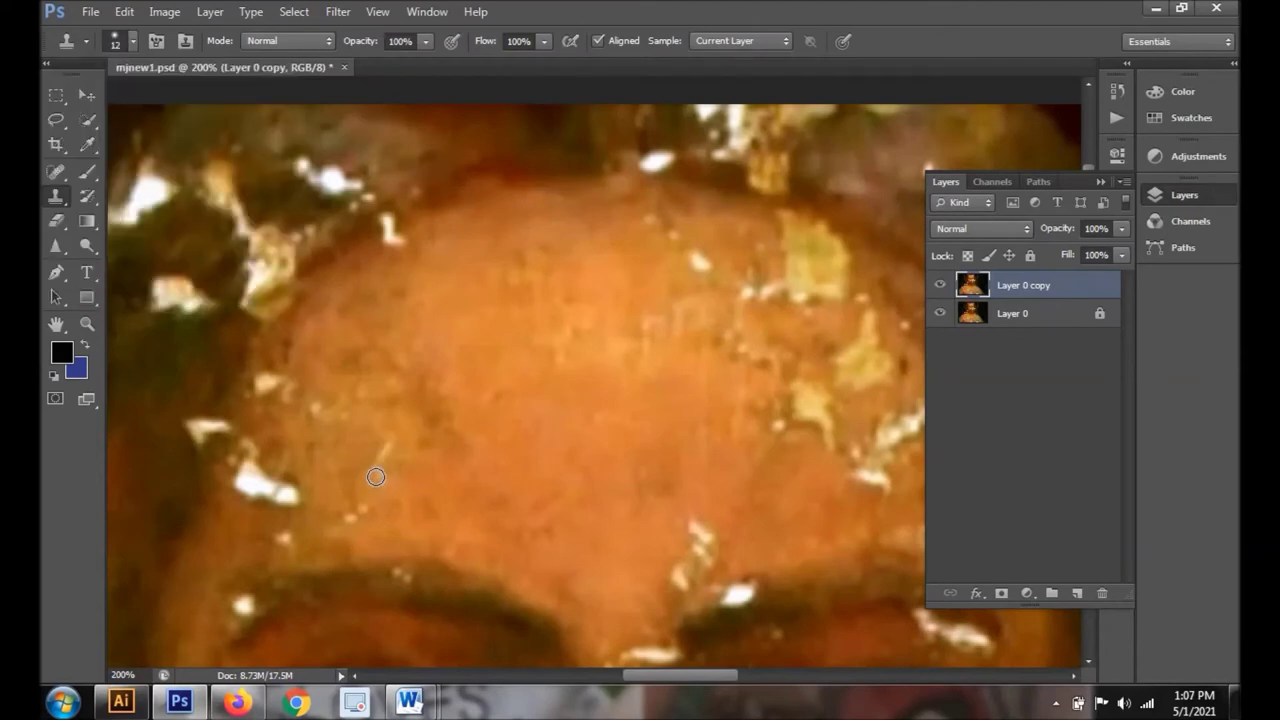
{"action": "left_click", "coordinate": [132, 40]}
{"action": "left_click", "coordinate": [72, 97]}
{"action": "key", "text": "Return"}
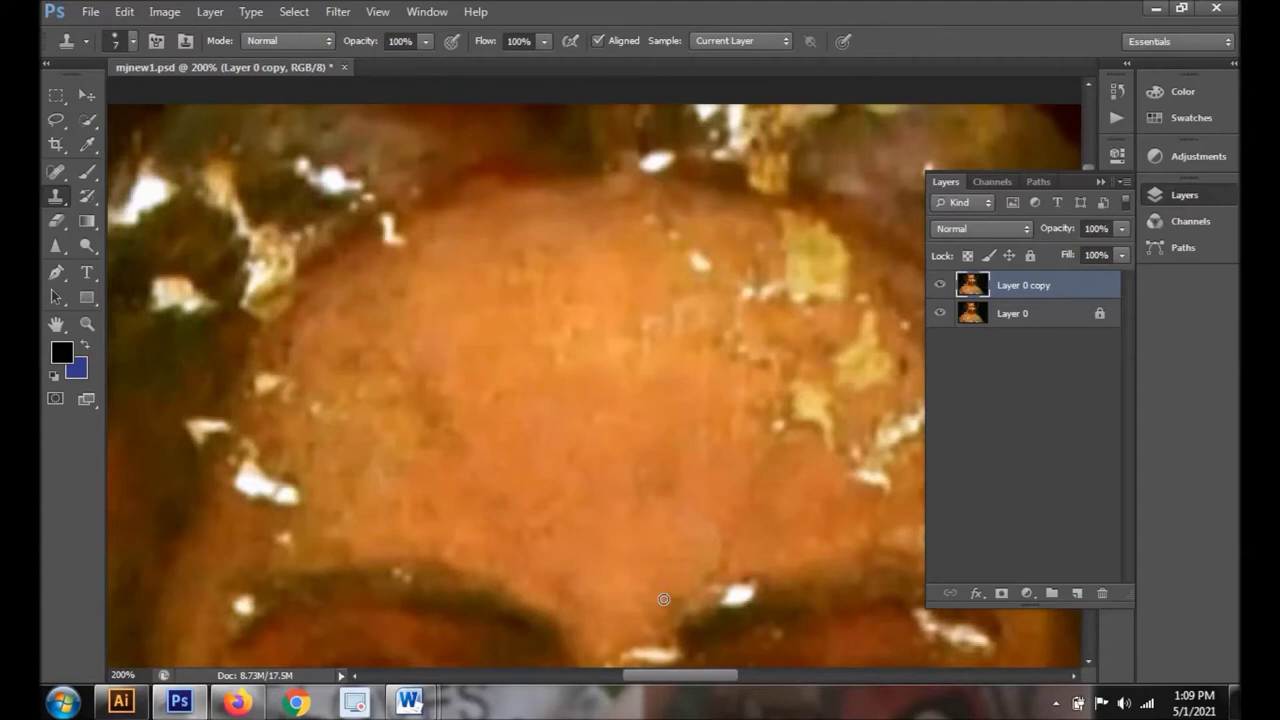
{"action": "scroll", "coordinate": [642, 282], "scroll_direction": "down", "scroll_amount": 3}
Collapse the Layers panel and clone over the eyebrow's white speck at 300% zoom.
{"action": "left_click", "coordinate": [1100, 182]}
{"action": "scroll", "coordinate": [717, 294], "scroll_direction": "down", "scroll_amount": 2}
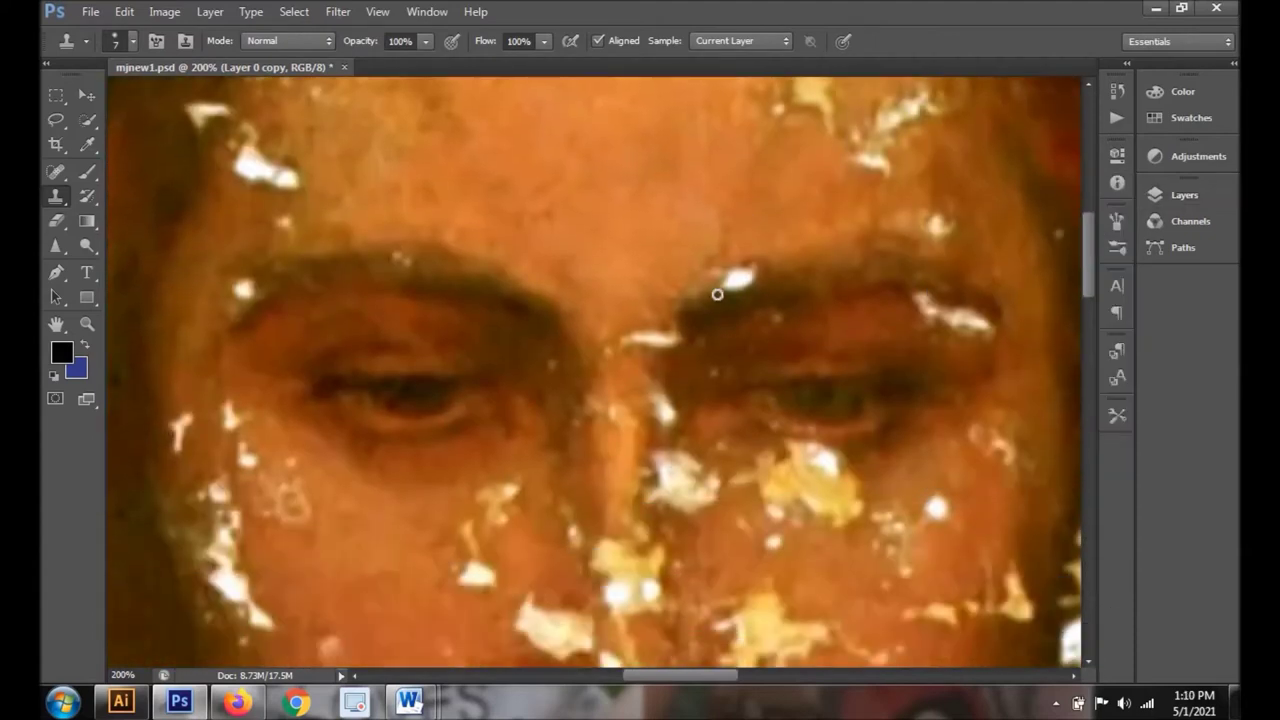
{"action": "left_click_drag", "start_coordinate": [726, 299], "coordinate": [724, 307]}
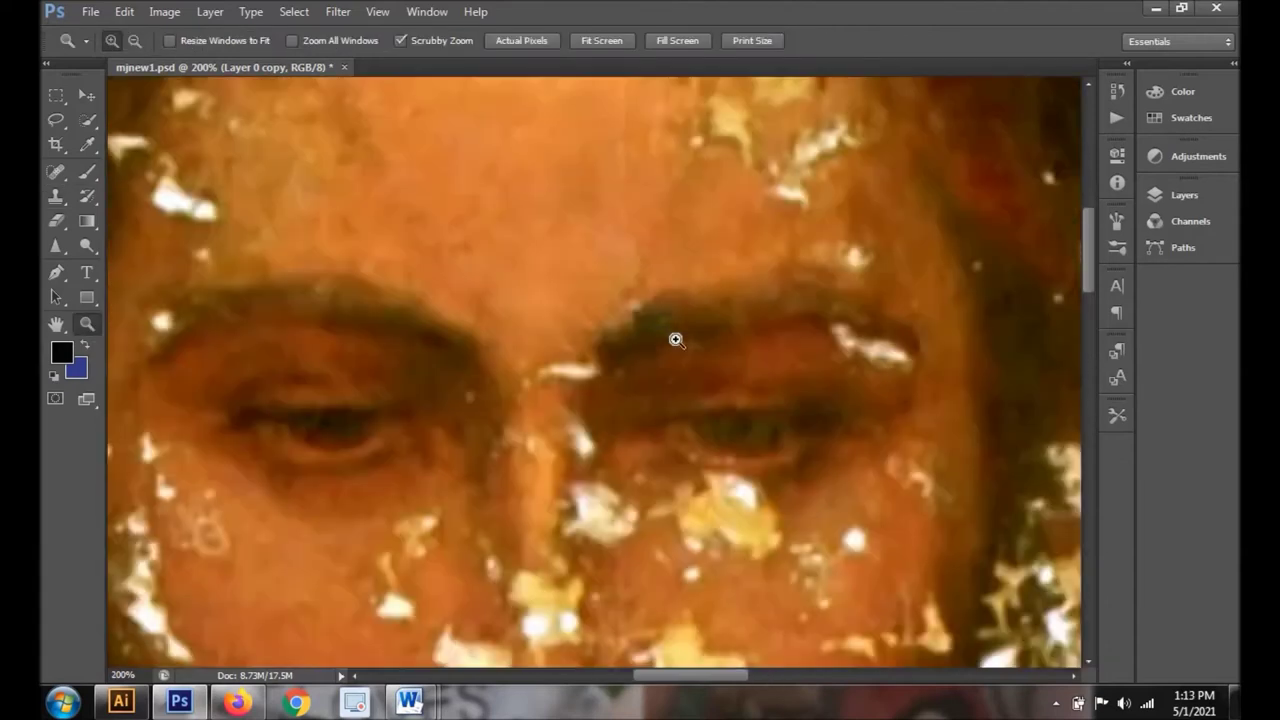
{"action": "left_click", "coordinate": [645, 322], "text": "ctrl"}
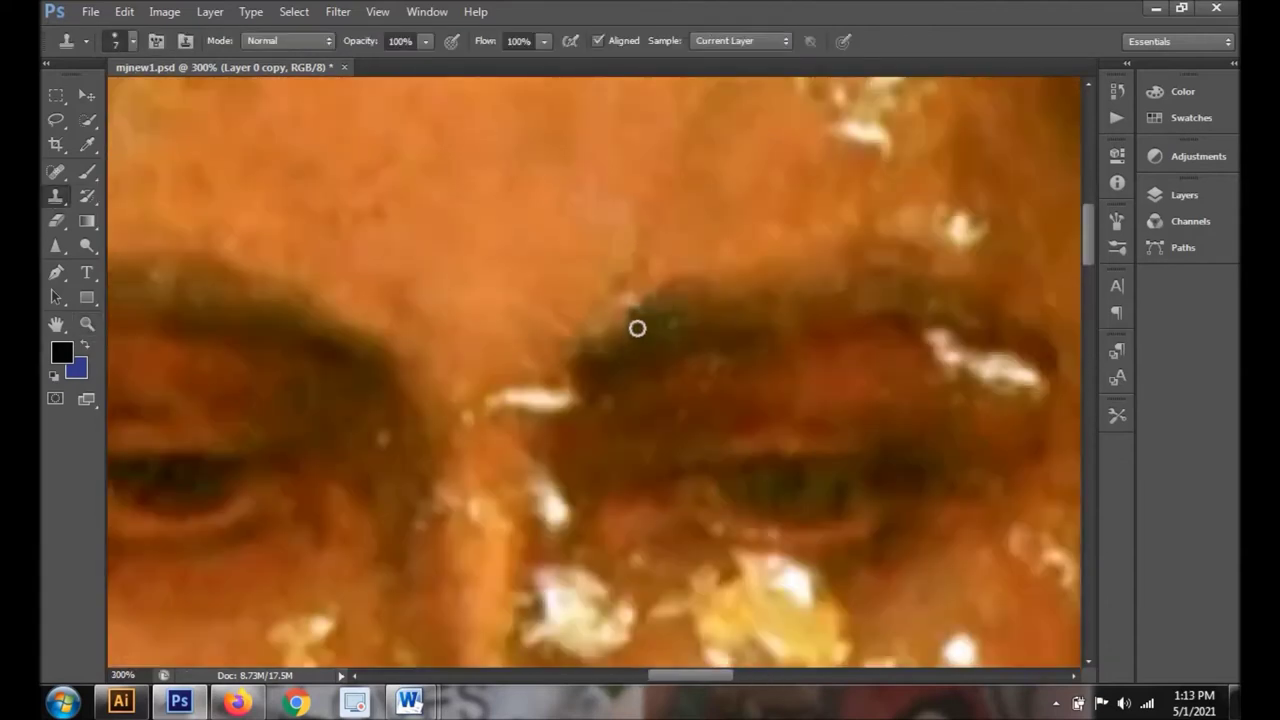
{"action": "left_click_drag", "start_coordinate": [632, 330], "coordinate": [640, 300]}
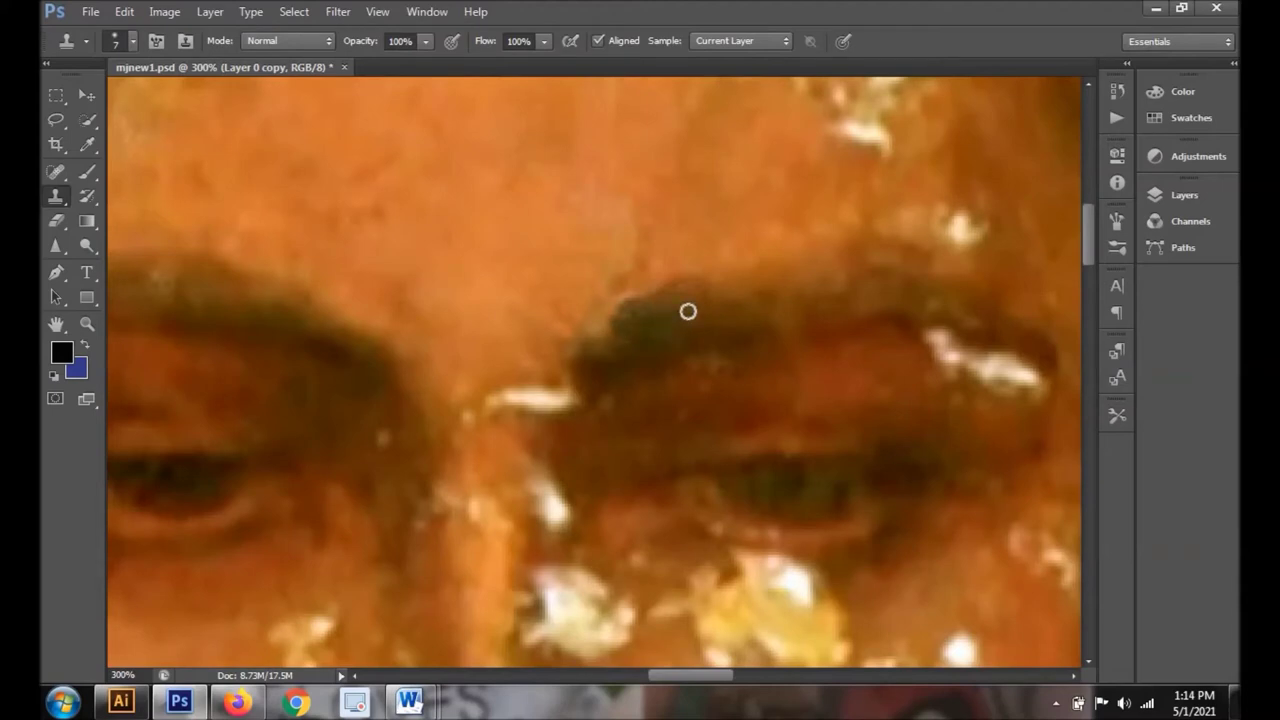
Clone away the light streaks running through the eyebrow.
{"action": "scroll", "coordinate": [644, 313], "scroll_direction": "down", "scroll_amount": 1}
{"action": "scroll", "coordinate": [644, 313], "scroll_direction": "down", "scroll_amount": 2}
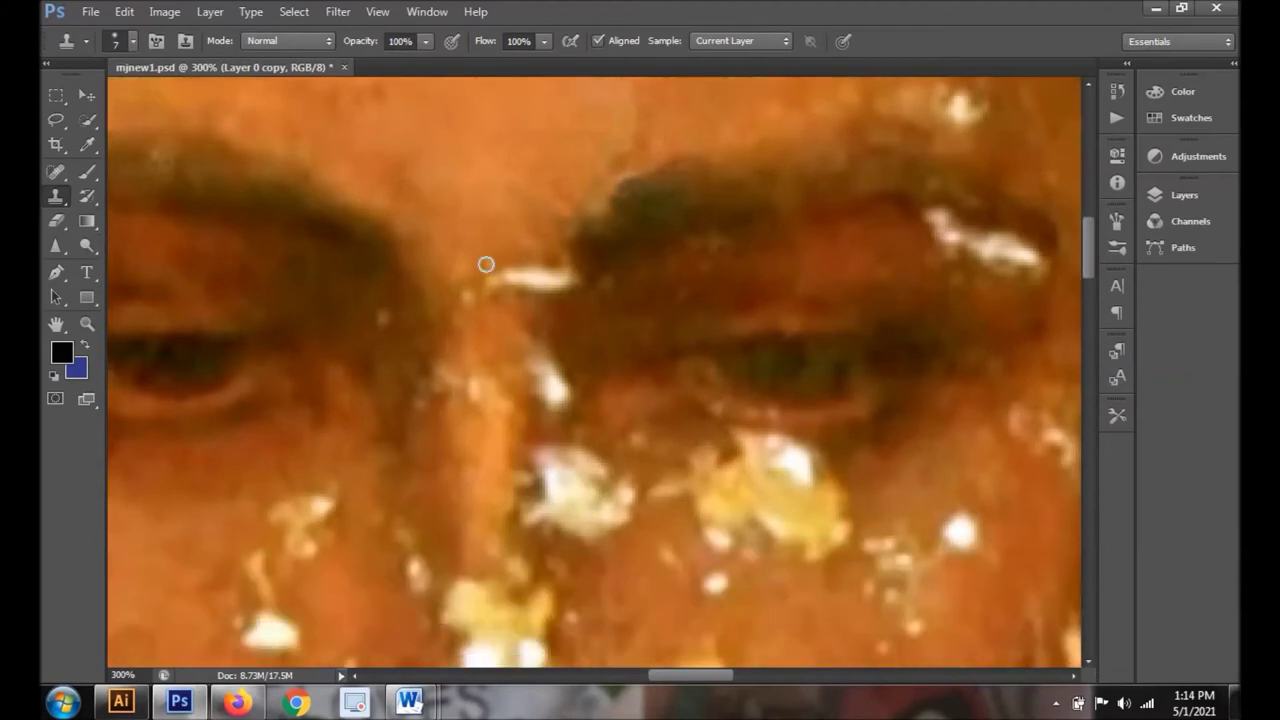
{"action": "left_click_drag", "start_coordinate": [525, 271], "coordinate": [551, 300]}
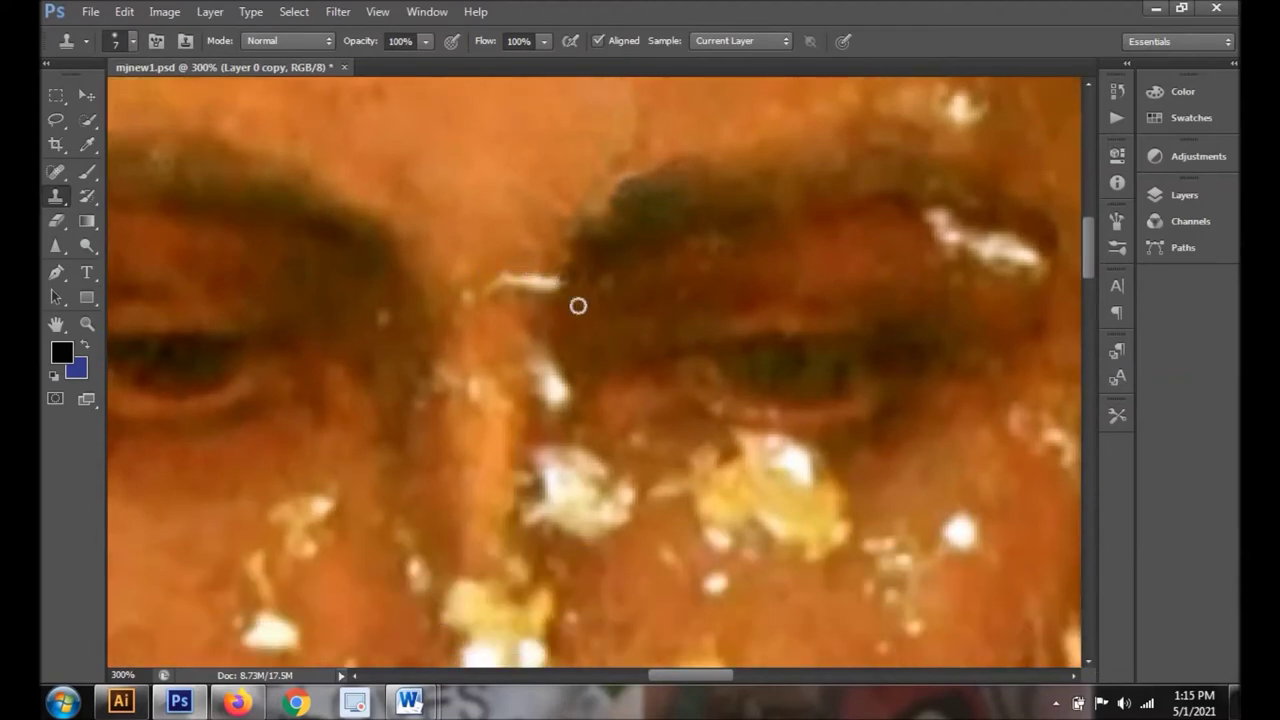
{"action": "mouse_move", "coordinate": [552, 263]}
{"action": "left_mouse_down"}
{"action": "mouse_move", "coordinate": [494, 277]}
{"action": "mouse_move", "coordinate": [534, 303]}
{"action": "left_mouse_up"}
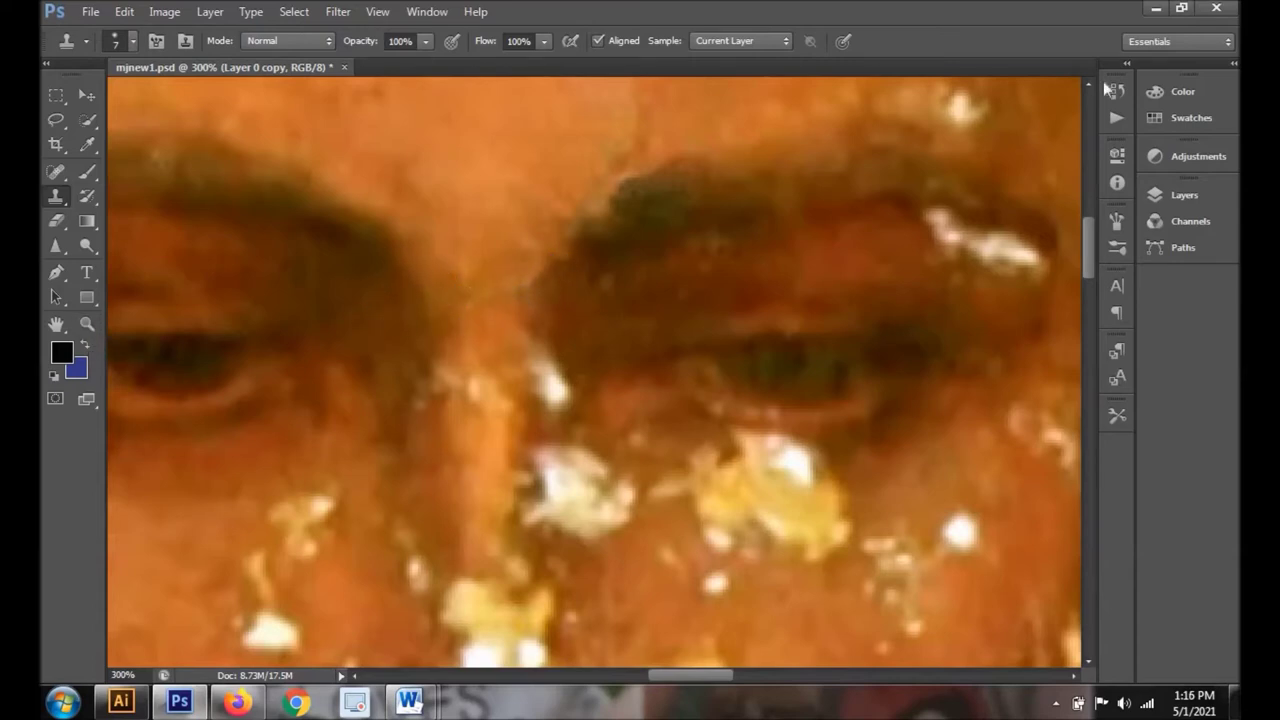
{"action": "key", "text": "ctrl+0"}
{"action": "left_click", "coordinate": [659, 399]}
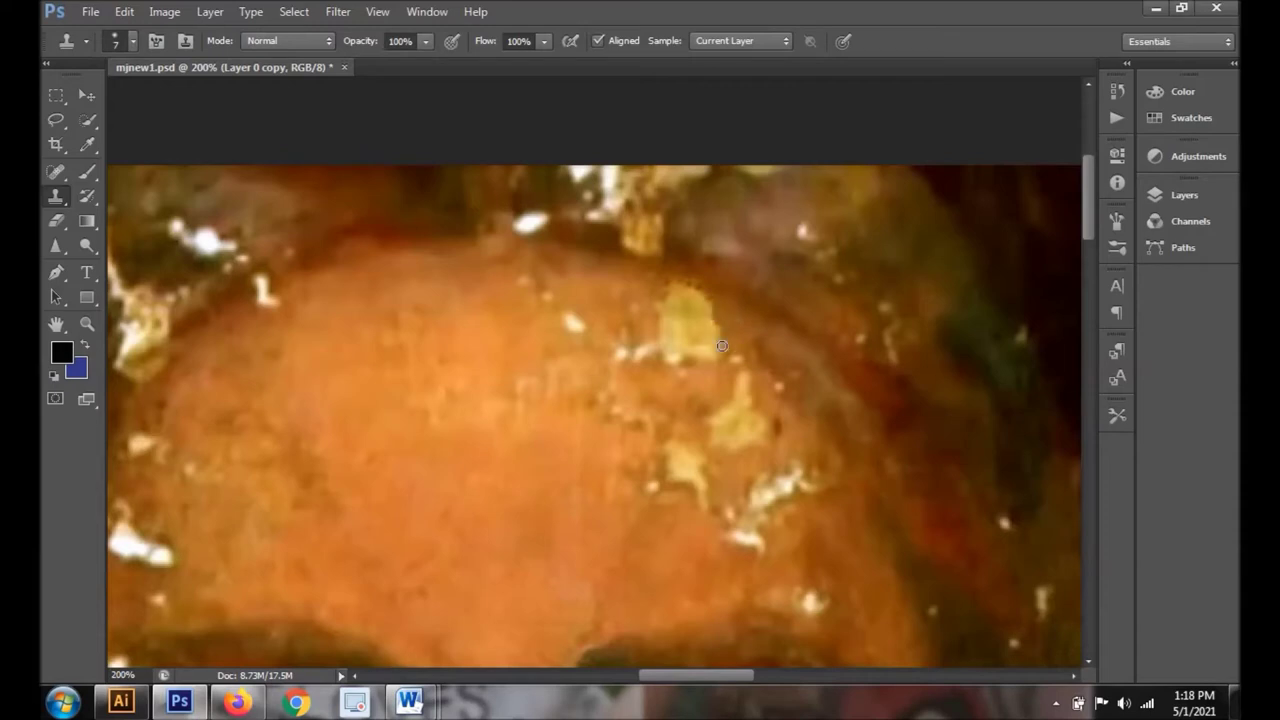
Clone over forehead specks and the yellow patch, then spot-heal nearby blemishes at size 8.
{"action": "mouse_move", "coordinate": [715, 372]}
{"action": "left_mouse_down"}
{"action": "mouse_move", "coordinate": [686, 374]}
{"action": "mouse_move", "coordinate": [716, 343]}
{"action": "left_mouse_up"}
{"action": "mouse_move", "coordinate": [710, 290]}
{"action": "left_mouse_down"}
{"action": "mouse_move", "coordinate": [674, 320]}
{"action": "mouse_move", "coordinate": [694, 289]}
{"action": "mouse_move", "coordinate": [702, 354]}
{"action": "mouse_move", "coordinate": [682, 332]}
{"action": "mouse_move", "coordinate": [694, 297]}
{"action": "mouse_move", "coordinate": [665, 293]}
{"action": "mouse_move", "coordinate": [697, 326]}
{"action": "mouse_move", "coordinate": [676, 311]}
{"action": "left_mouse_up"}
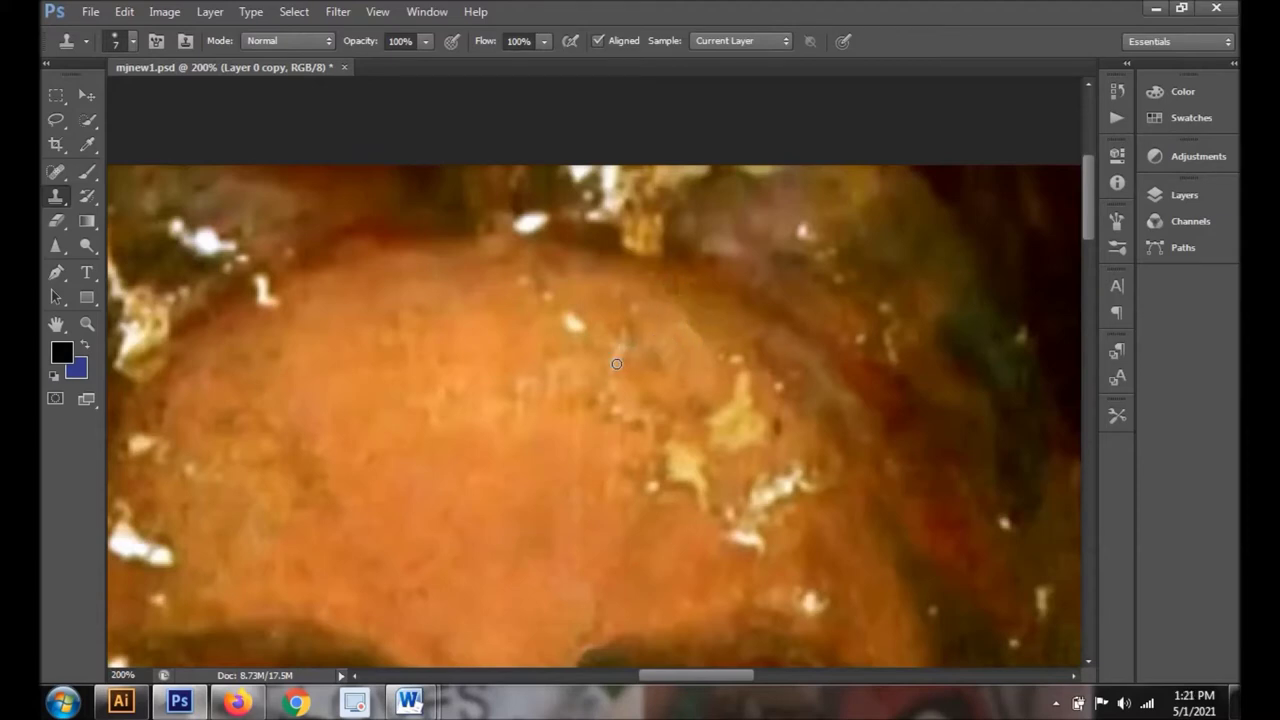
{"action": "key", "text": "j"}
{"action": "left_click", "coordinate": [132, 41]}
{"action": "key", "text": "Return"}
{"action": "left_click", "coordinate": [643, 337]}
{"action": "left_click_drag", "start_coordinate": [728, 320], "coordinate": [704, 310]}
{"action": "left_click", "coordinate": [521, 408]}
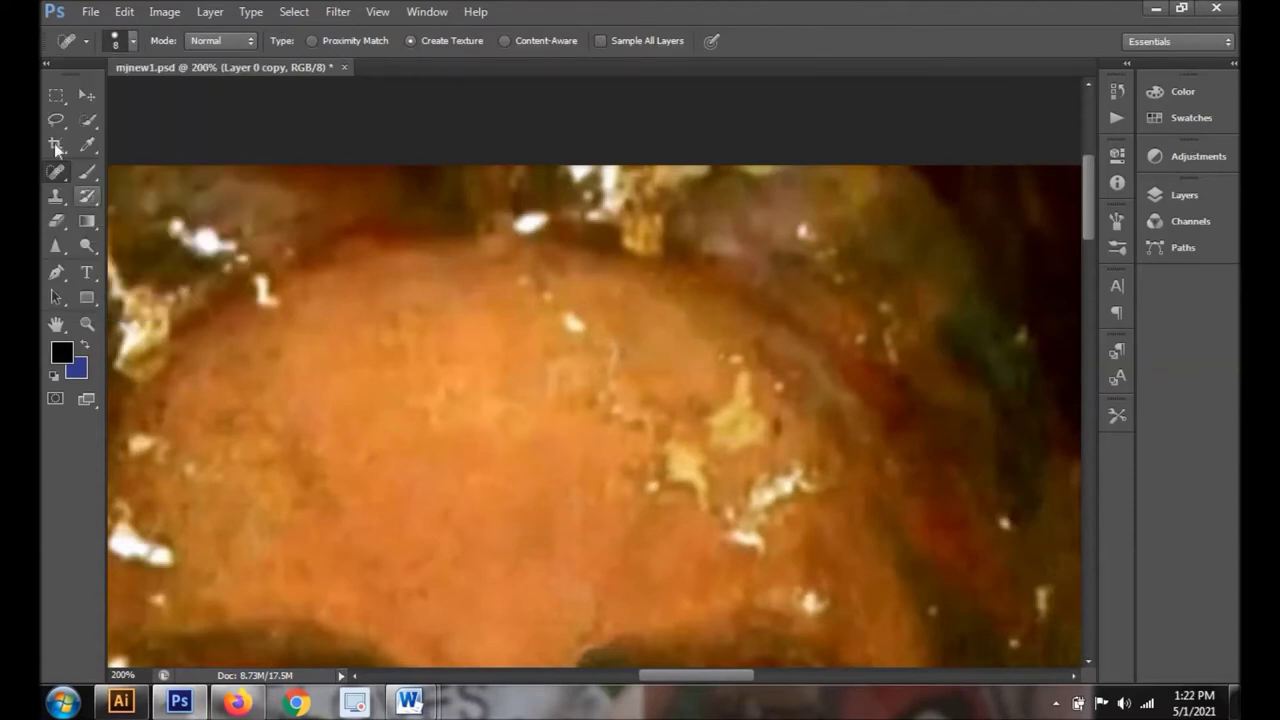
Clone over the white specks and bright spots along the hairline.
{"action": "key", "text": "s"}
{"action": "left_click_drag", "start_coordinate": [577, 307], "coordinate": [569, 328]}
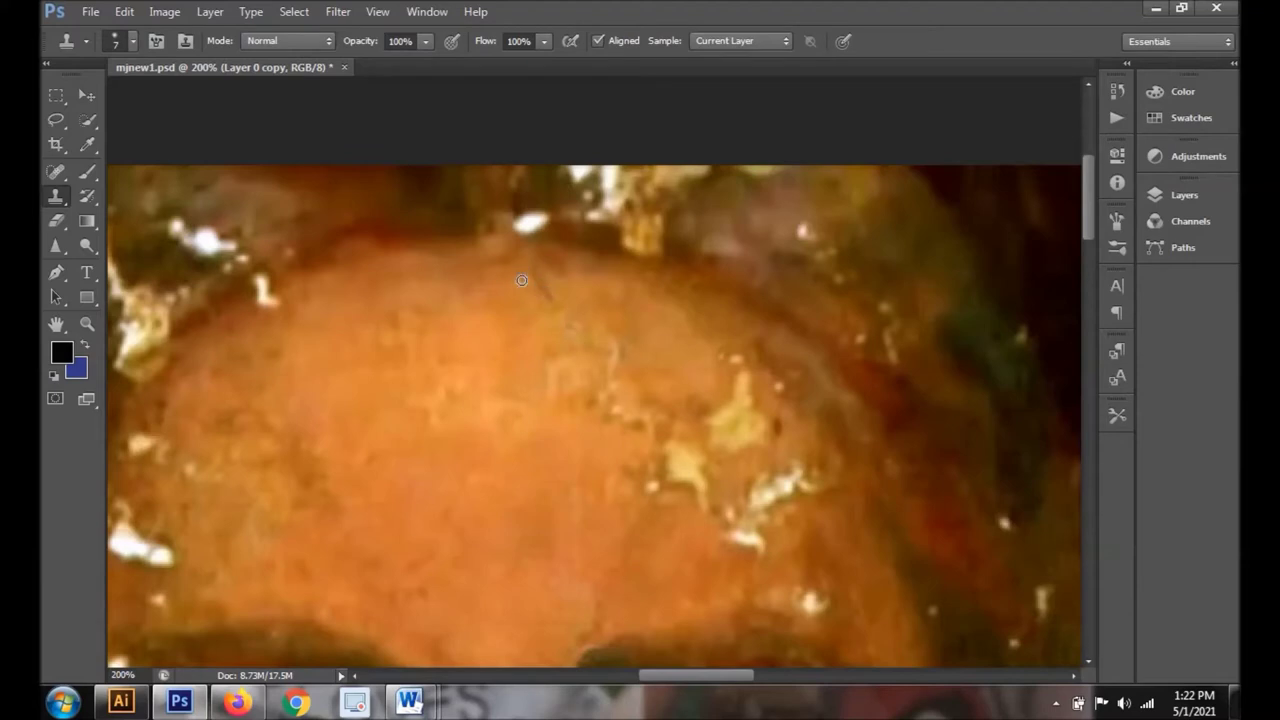
{"action": "left_click_drag", "start_coordinate": [528, 232], "coordinate": [508, 220]}
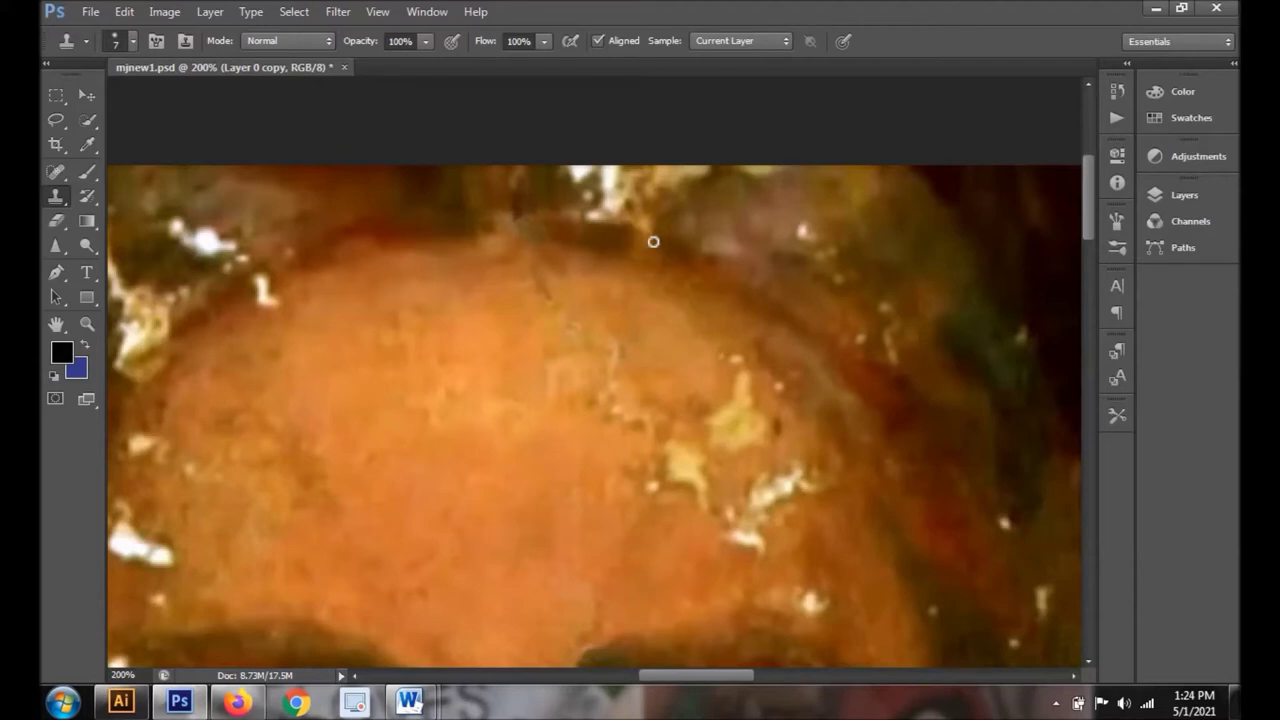
{"action": "left_click_drag", "start_coordinate": [657, 248], "coordinate": [635, 241]}
{"action": "scroll", "coordinate": [543, 294], "scroll_direction": "up", "scroll_amount": 2}
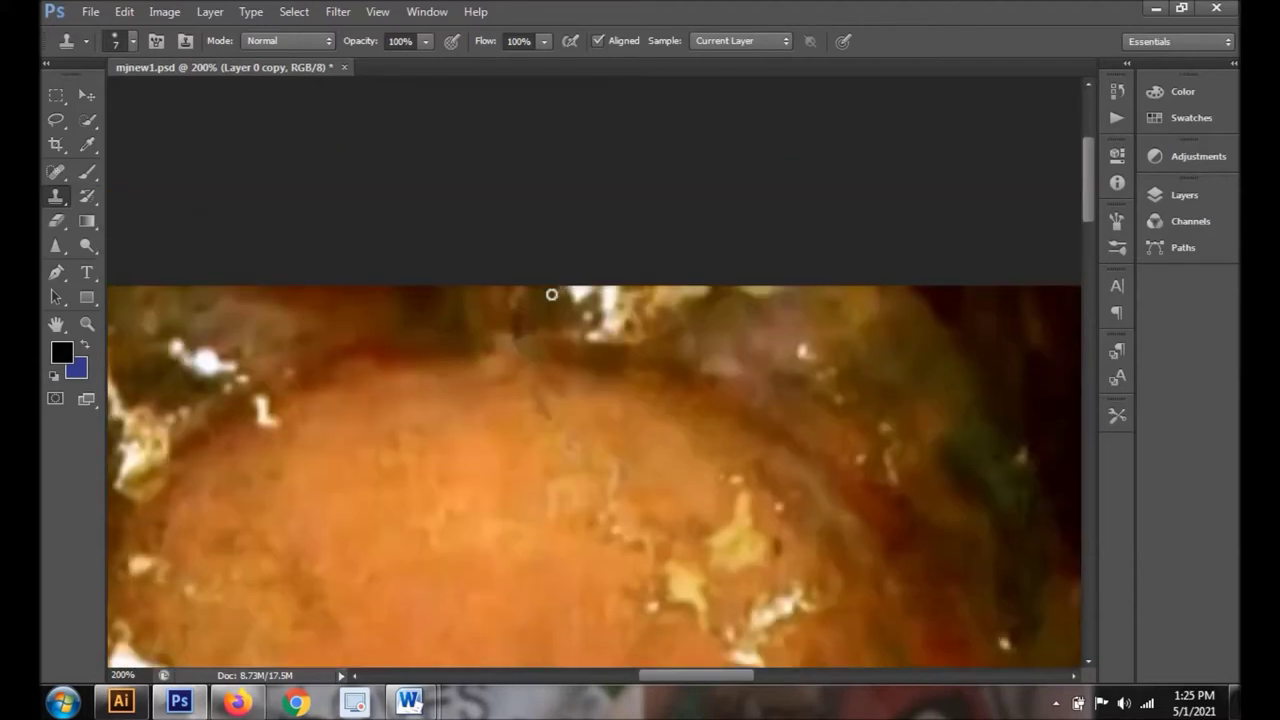
{"action": "mouse_move", "coordinate": [595, 298]}
{"action": "left_mouse_down"}
{"action": "mouse_move", "coordinate": [596, 318]}
{"action": "mouse_move", "coordinate": [623, 340]}
{"action": "mouse_move", "coordinate": [571, 334]}
{"action": "mouse_move", "coordinate": [594, 340]}
{"action": "mouse_move", "coordinate": [601, 290]}
{"action": "mouse_move", "coordinate": [574, 306]}
{"action": "mouse_move", "coordinate": [605, 315]}
{"action": "mouse_move", "coordinate": [586, 286]}
{"action": "mouse_move", "coordinate": [618, 293]}
{"action": "mouse_move", "coordinate": [566, 334]}
{"action": "mouse_move", "coordinate": [649, 334]}
{"action": "mouse_move", "coordinate": [625, 319]}
{"action": "mouse_move", "coordinate": [710, 291]}
{"action": "mouse_move", "coordinate": [684, 317]}
{"action": "left_mouse_up"}
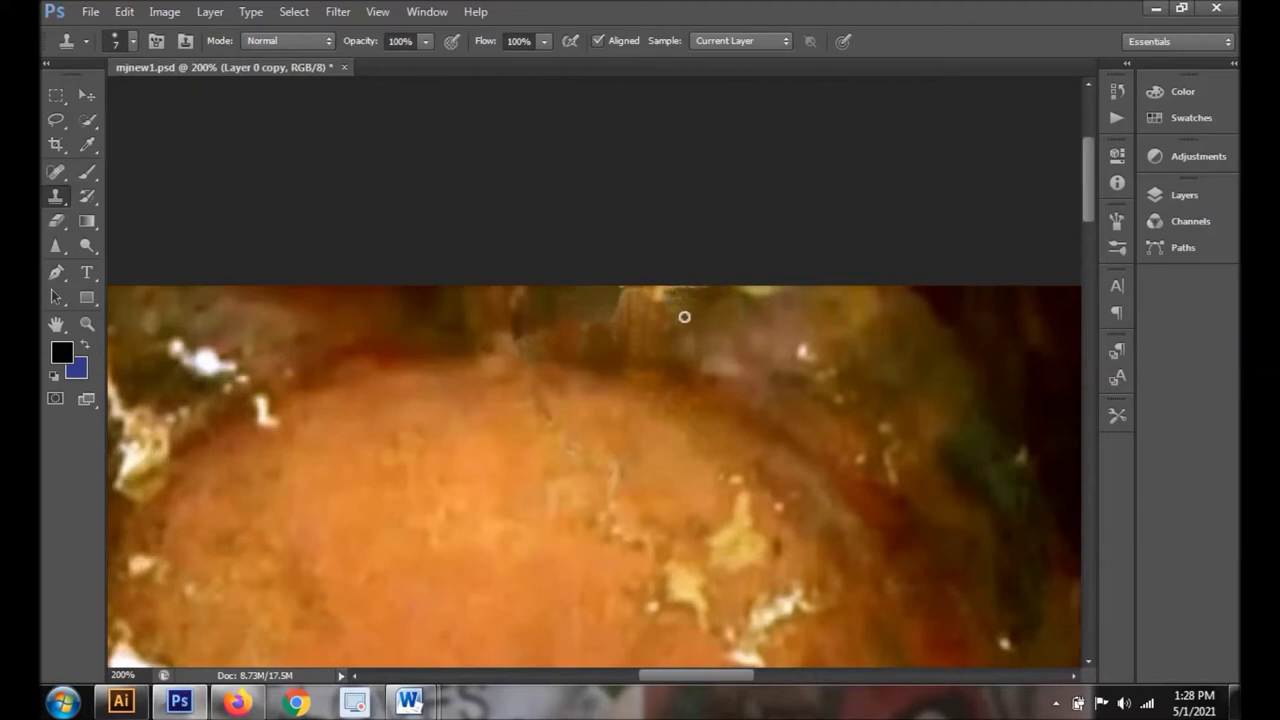
{"action": "left_click", "coordinate": [671, 307]}
{"action": "left_click_drag", "start_coordinate": [809, 345], "coordinate": [799, 347]}
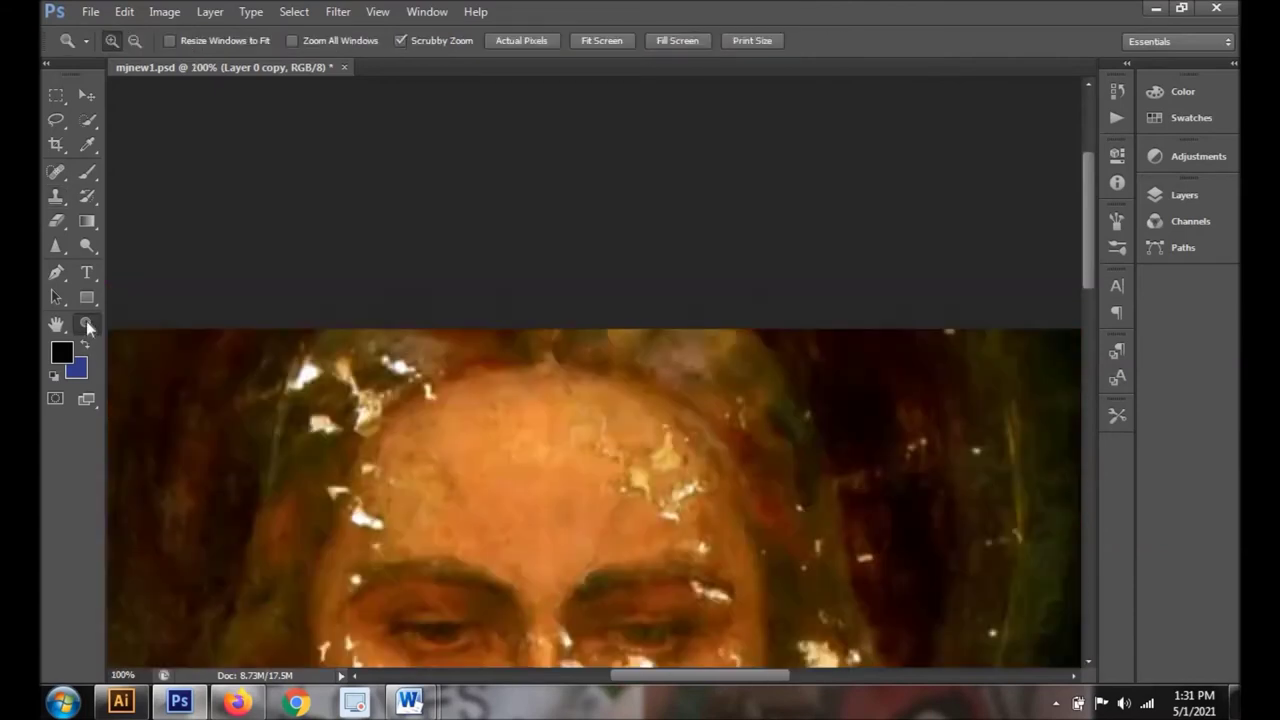
{"action": "mouse_move", "coordinate": [543, 337]}
{"action": "left_mouse_down"}
{"action": "mouse_move", "coordinate": [709, 342]}
{"action": "mouse_move", "coordinate": [670, 392]}
{"action": "left_mouse_up"}
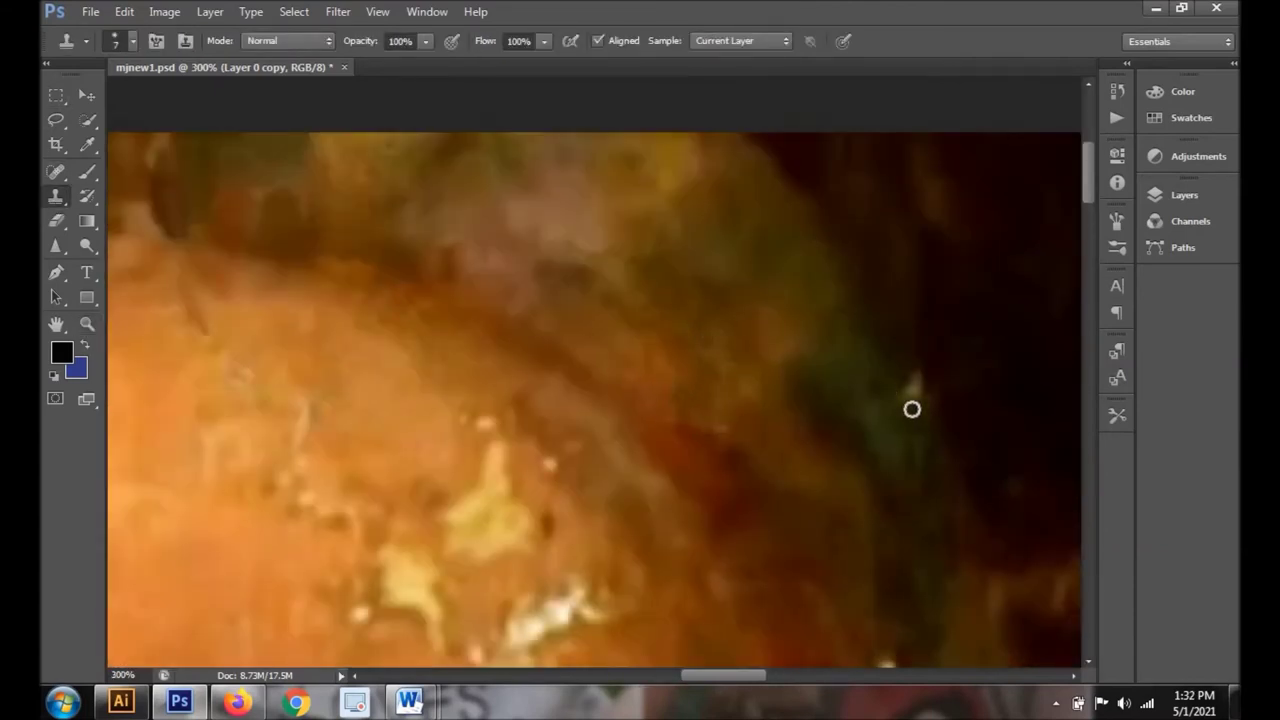
Clone away the light streaks and speck in the dark hair beside the temple.
{"action": "scroll", "coordinate": [894, 503], "scroll_direction": "down", "scroll_amount": 3}
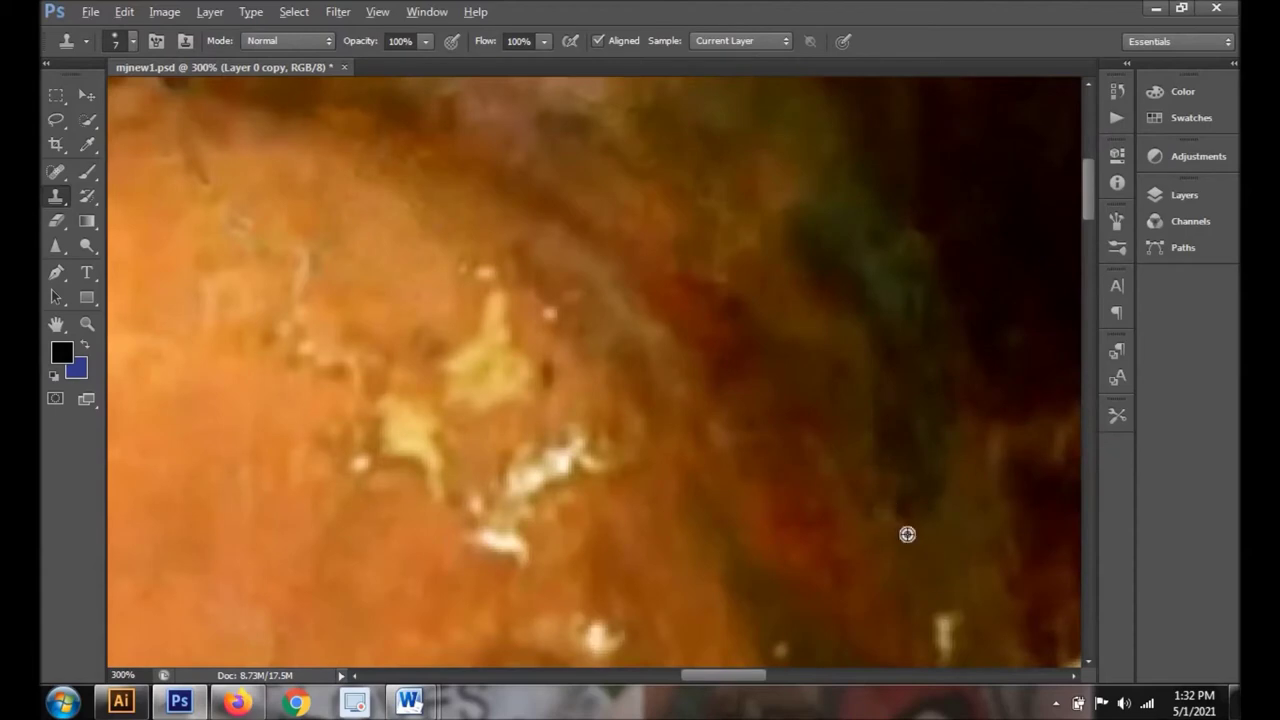
{"action": "scroll", "coordinate": [906, 531], "scroll_direction": "down", "scroll_amount": 2}
{"action": "left_click_drag", "start_coordinate": [939, 545], "coordinate": [951, 514]}
{"action": "left_click_drag", "start_coordinate": [894, 583], "coordinate": [894, 611]}
{"action": "scroll", "coordinate": [826, 500], "scroll_direction": "right", "scroll_amount": 3}
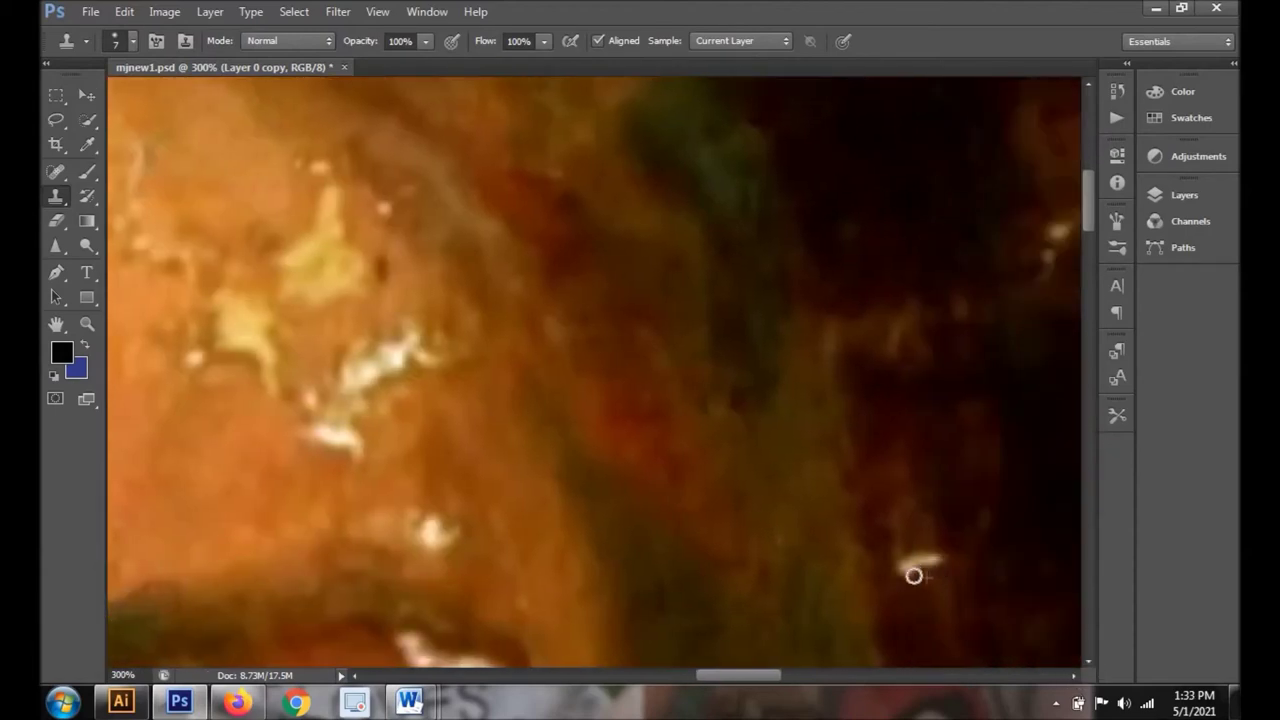
{"action": "left_click_drag", "start_coordinate": [906, 574], "coordinate": [938, 562]}
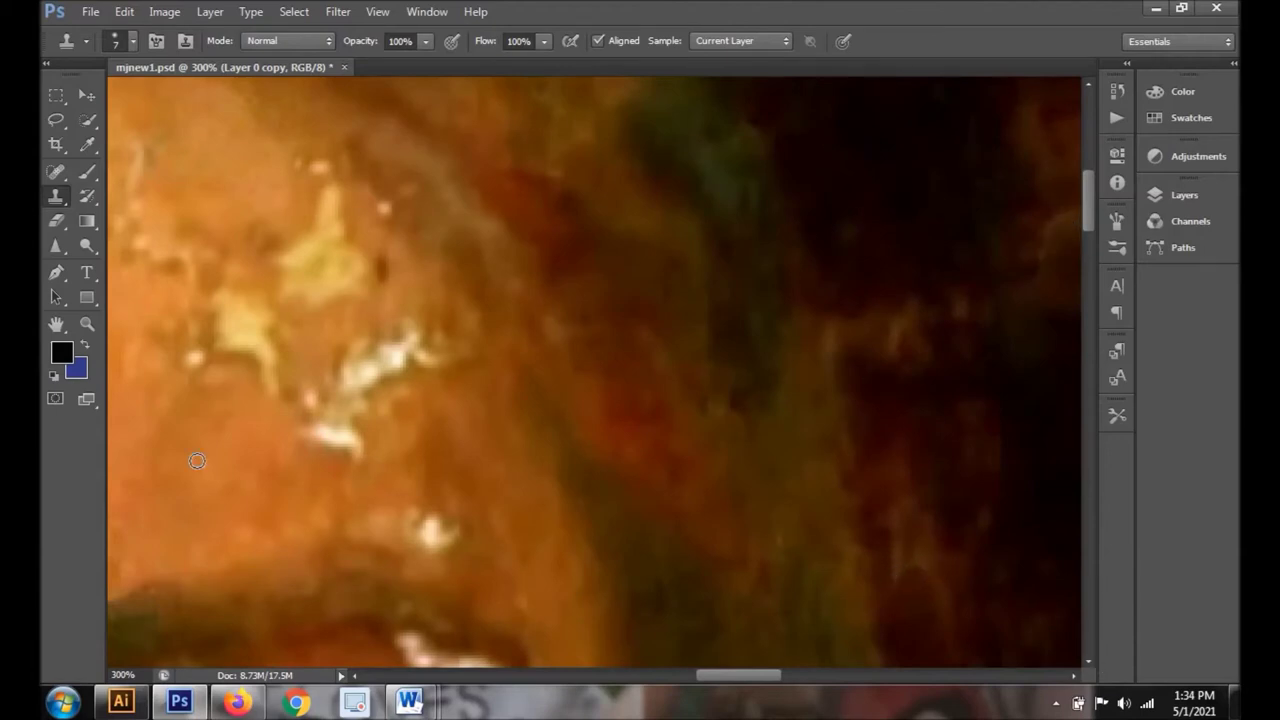
At 300% on the forehead, sample clean skin and clone over the yellow flake.
{"action": "key", "text": "ctrl+minus"}
{"action": "key", "text": "ctrl+minus"}
{"action": "key", "text": "r"}
{"action": "key", "text": "z"}
{"action": "left_click", "coordinate": [612, 378]}
{"action": "left_click", "coordinate": [612, 378]}
{"action": "key", "text": "s"}
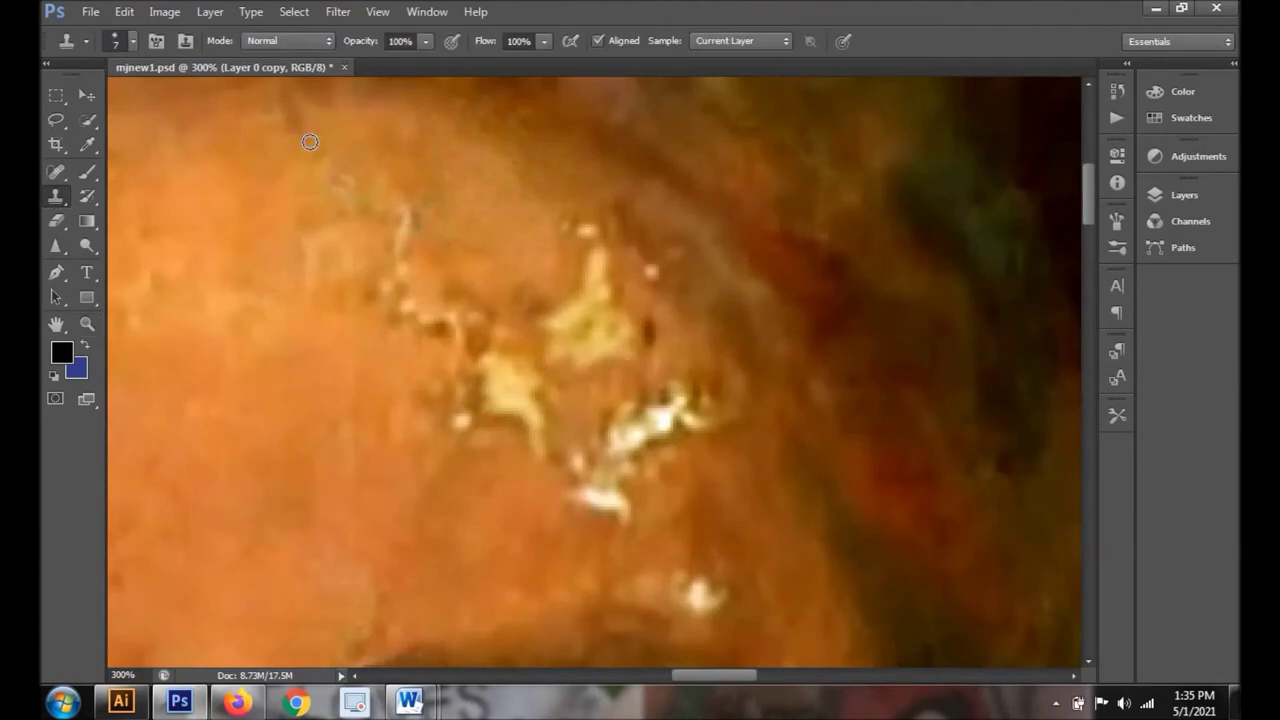
{"action": "left_click_drag", "start_coordinate": [309, 242], "coordinate": [335, 239]}
{"action": "left_click", "coordinate": [365, 304], "text": "alt"}
{"action": "mouse_move", "coordinate": [406, 306]}
{"action": "left_mouse_down"}
{"action": "mouse_move", "coordinate": [427, 315]}
{"action": "mouse_move", "coordinate": [386, 271]}
{"action": "mouse_move", "coordinate": [408, 223]}
{"action": "mouse_move", "coordinate": [457, 329]}
{"action": "mouse_move", "coordinate": [478, 283]}
{"action": "mouse_move", "coordinate": [480, 309]}
{"action": "mouse_move", "coordinate": [437, 405]}
{"action": "mouse_move", "coordinate": [460, 435]}
{"action": "mouse_move", "coordinate": [410, 460]}
{"action": "mouse_move", "coordinate": [475, 385]}
{"action": "mouse_move", "coordinate": [520, 288]}
{"action": "mouse_move", "coordinate": [406, 255]}
{"action": "mouse_move", "coordinate": [455, 247]}
{"action": "mouse_move", "coordinate": [387, 238]}
{"action": "mouse_move", "coordinate": [398, 206]}
{"action": "left_mouse_up"}
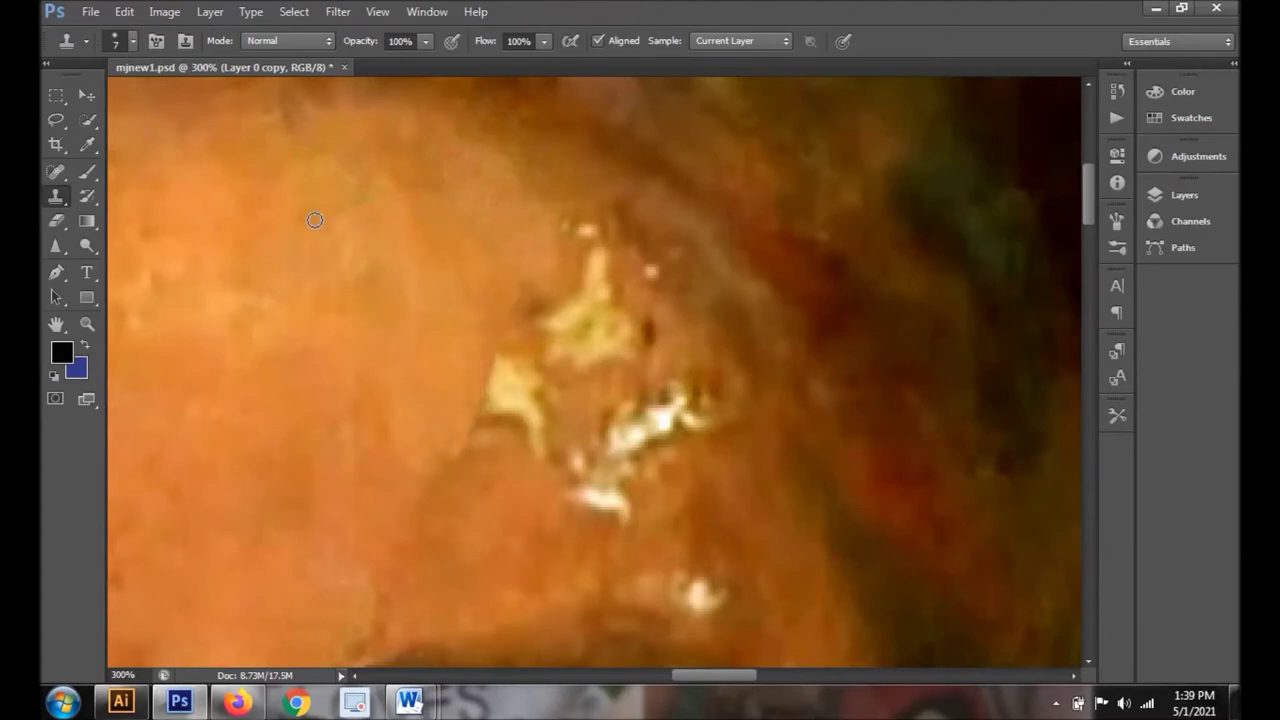
{"action": "mouse_move", "coordinate": [543, 452]}
{"action": "left_mouse_down"}
{"action": "mouse_move", "coordinate": [482, 386]}
{"action": "mouse_move", "coordinate": [505, 372]}
{"action": "mouse_move", "coordinate": [534, 416]}
{"action": "left_mouse_up"}
{"action": "double_click", "coordinate": [87, 323]}
Darken the white highlight on the right eyebrow with the Clone Stamp at 300%.
{"action": "left_click", "coordinate": [56, 171]}
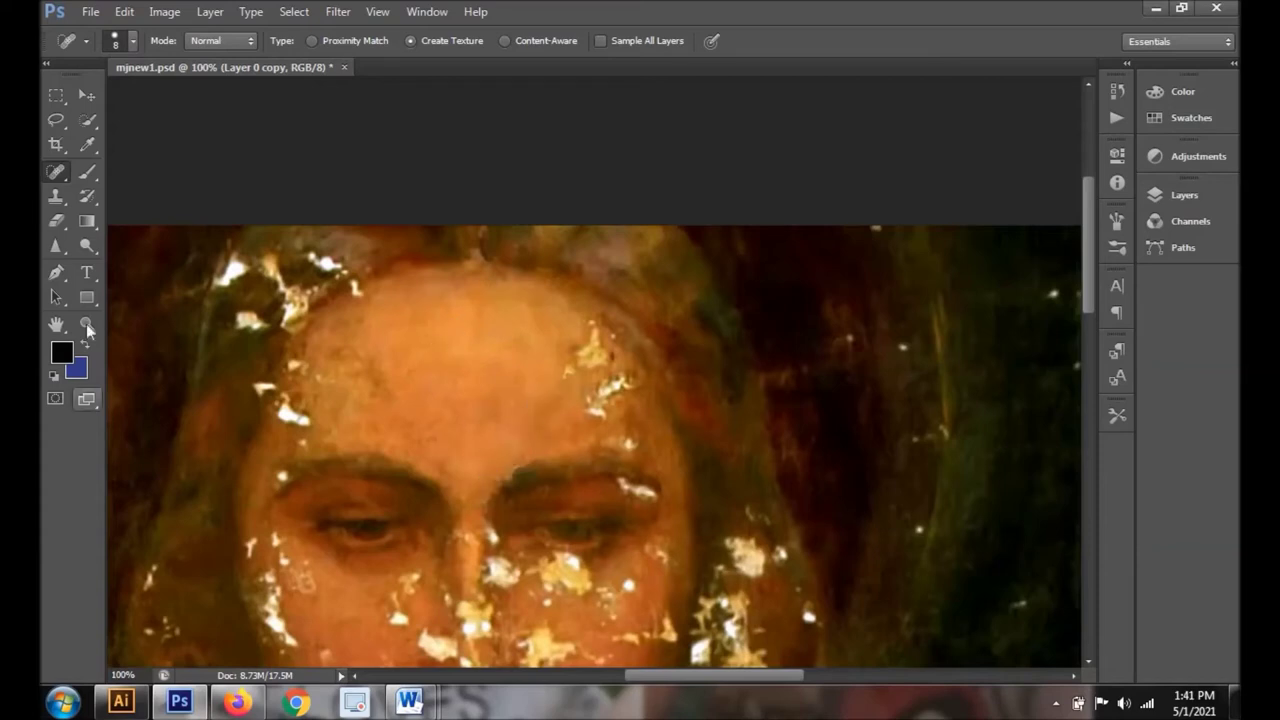
{"action": "key", "text": "z"}
{"action": "left_click", "coordinate": [650, 525]}
{"action": "left_click", "coordinate": [620, 505]}
{"action": "key", "text": "s"}
{"action": "left_click_drag", "start_coordinate": [694, 436], "coordinate": [583, 403]}
{"action": "mouse_move", "coordinate": [679, 436]}
{"action": "left_mouse_down"}
{"action": "mouse_move", "coordinate": [566, 397]}
{"action": "mouse_move", "coordinate": [623, 437]}
{"action": "left_mouse_up"}
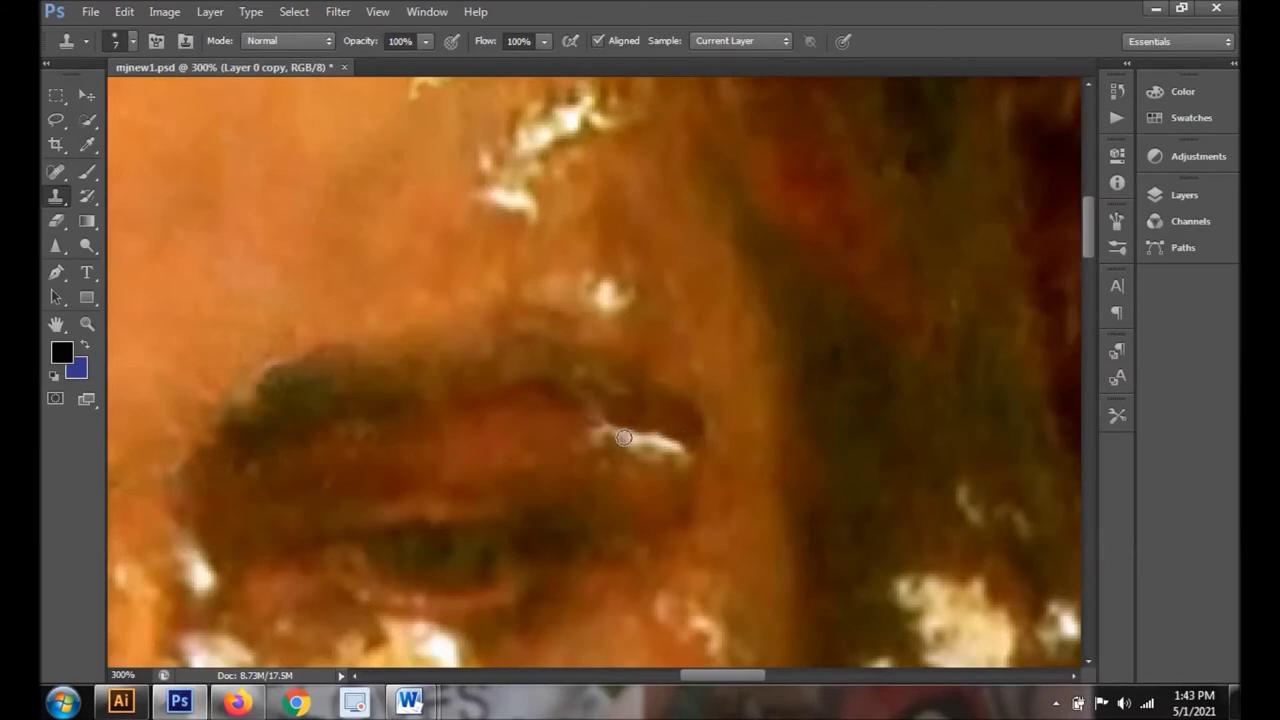
{"action": "scroll", "coordinate": [623, 437], "scroll_direction": "down", "scroll_amount": 2}
{"action": "mouse_move", "coordinate": [629, 357]}
{"action": "left_mouse_down"}
{"action": "mouse_move", "coordinate": [680, 369]}
{"action": "mouse_move", "coordinate": [660, 346]}
{"action": "mouse_move", "coordinate": [689, 346]}
{"action": "mouse_move", "coordinate": [622, 352]}
{"action": "left_mouse_up"}
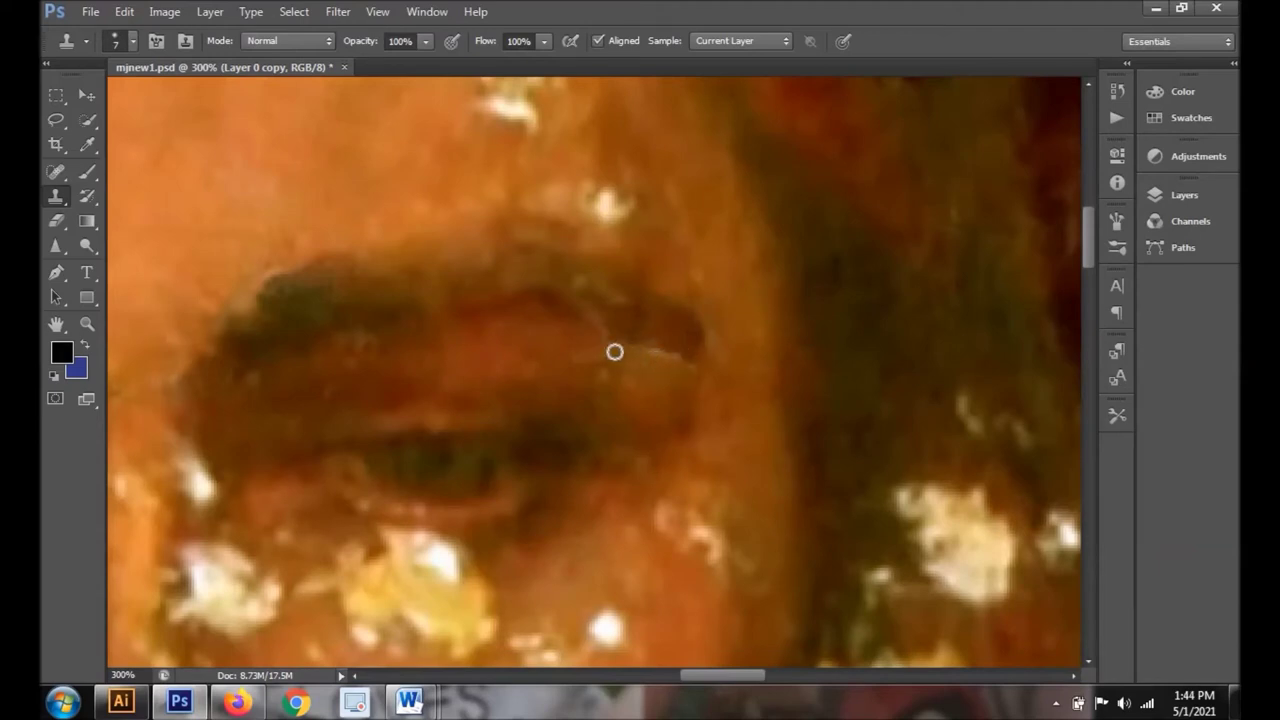
Clone over the yellow spike and speck on the forehead and heal the leftover blemishes.
{"action": "left_click", "coordinate": [624, 353], "text": "alt"}
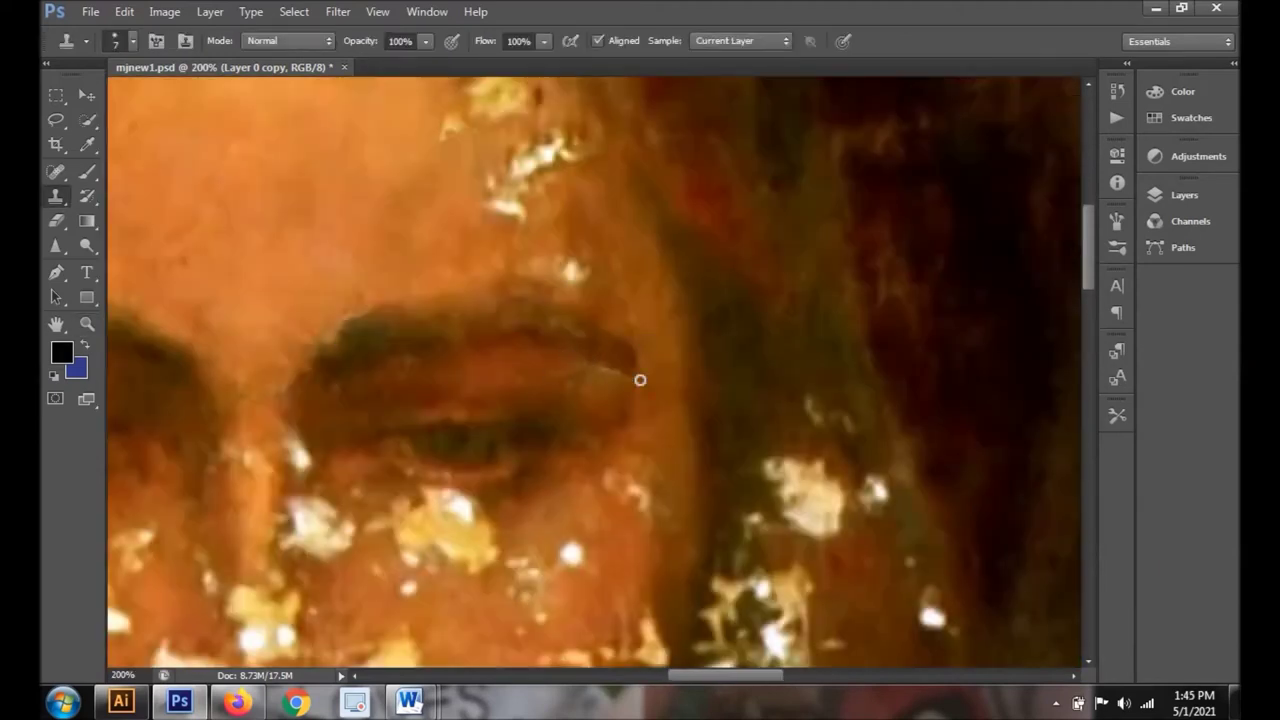
{"action": "left_click", "coordinate": [640, 380], "text": "alt"}
{"action": "left_click", "coordinate": [598, 346], "text": "ctrl"}
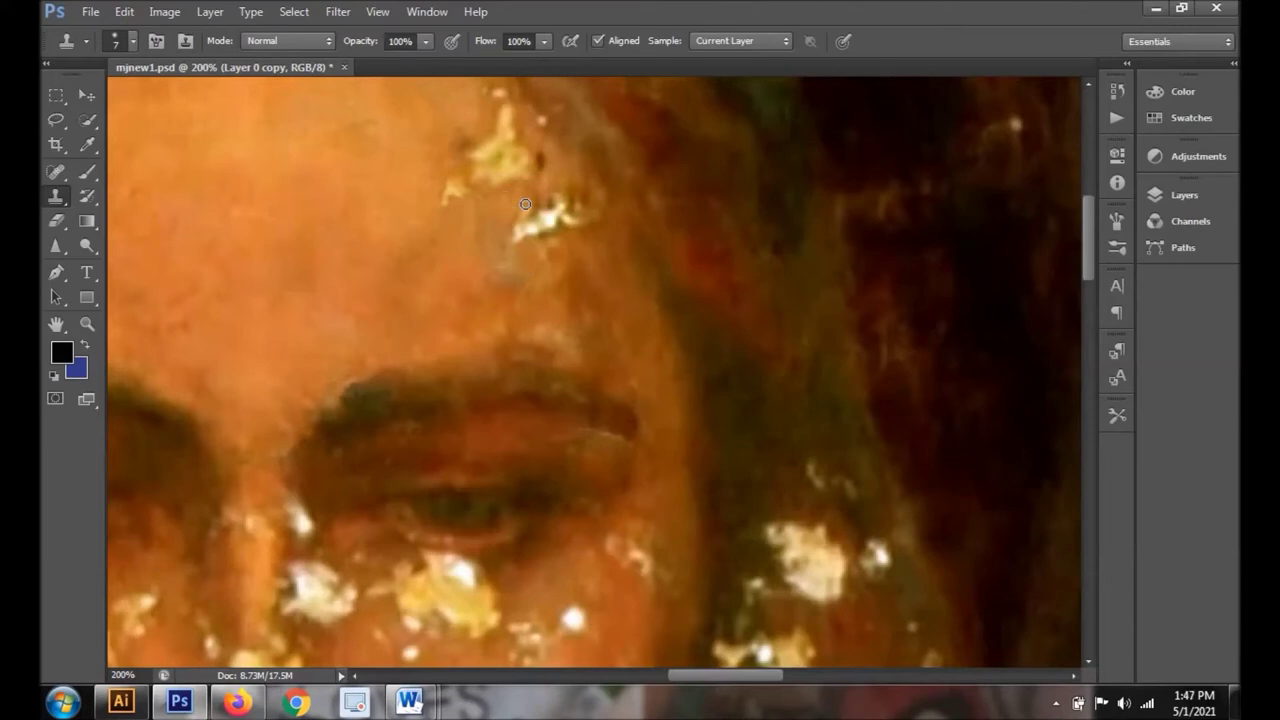
{"action": "scroll", "coordinate": [525, 204], "scroll_direction": "up", "scroll_amount": 3}
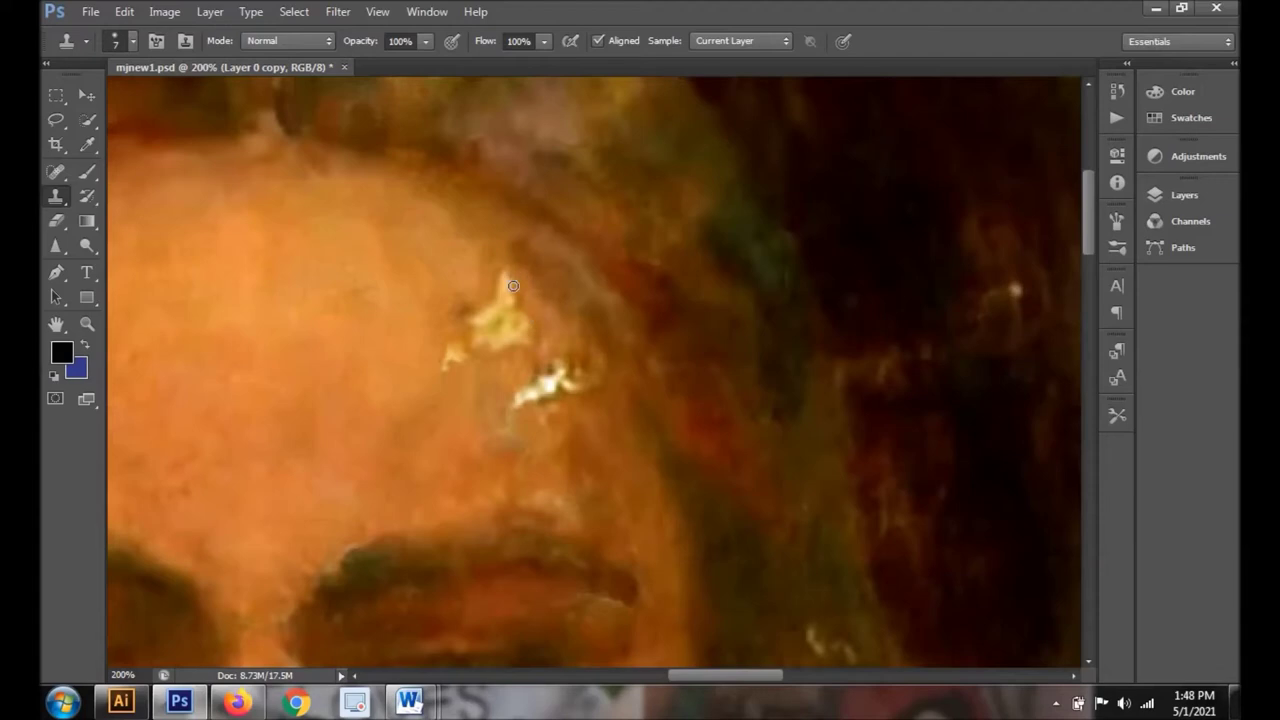
{"action": "mouse_move", "coordinate": [526, 304]}
{"action": "left_mouse_down"}
{"action": "mouse_move", "coordinate": [505, 278]}
{"action": "mouse_move", "coordinate": [484, 313]}
{"action": "mouse_move", "coordinate": [521, 334]}
{"action": "mouse_move", "coordinate": [507, 332]}
{"action": "left_mouse_up"}
{"action": "left_click", "coordinate": [455, 350]}
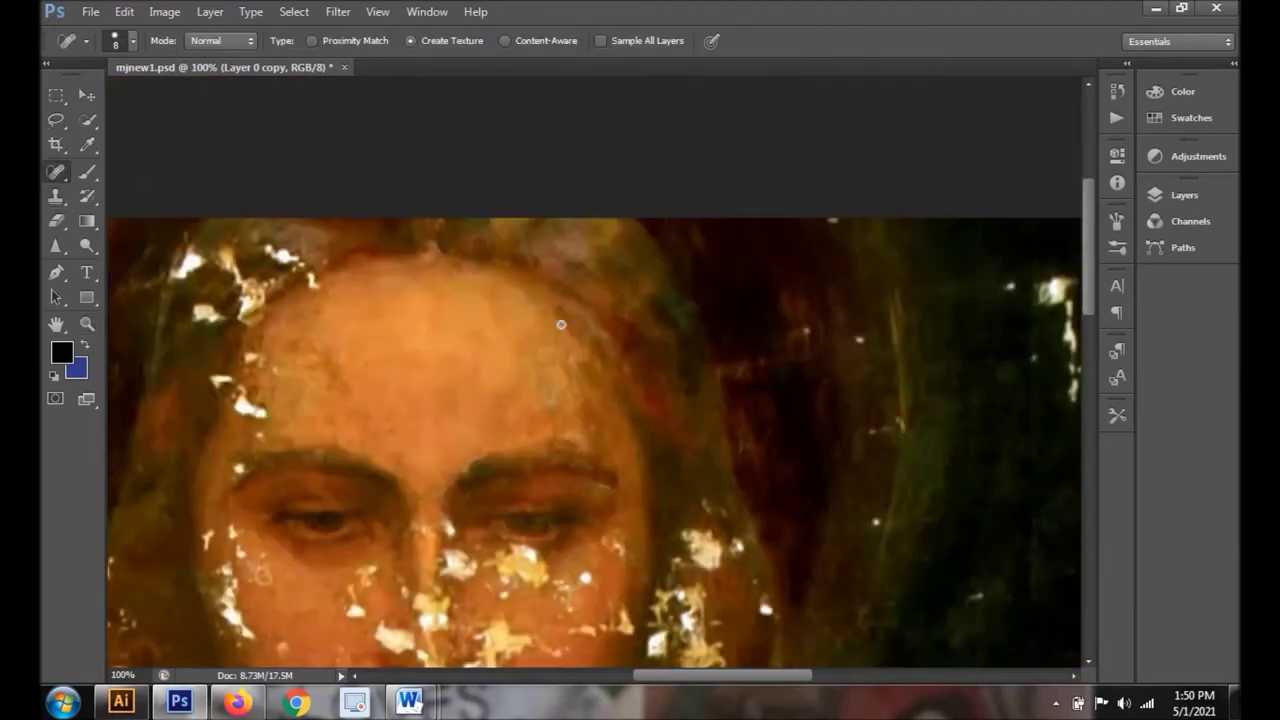
{"action": "mouse_move", "coordinate": [560, 307]}
{"action": "left_mouse_down"}
{"action": "mouse_move", "coordinate": [611, 355]}
{"action": "mouse_move", "coordinate": [560, 405]}
{"action": "mouse_move", "coordinate": [600, 445]}
{"action": "left_mouse_up"}
{"action": "left_click_drag", "start_coordinate": [565, 366], "coordinate": [602, 405]}
Heal the left-forehead spots and clone over the white flakes along the hairline.
{"action": "mouse_move", "coordinate": [341, 373]}
{"action": "left_mouse_down"}
{"action": "mouse_move", "coordinate": [298, 388]}
{"action": "mouse_move", "coordinate": [295, 312]}
{"action": "left_mouse_up"}
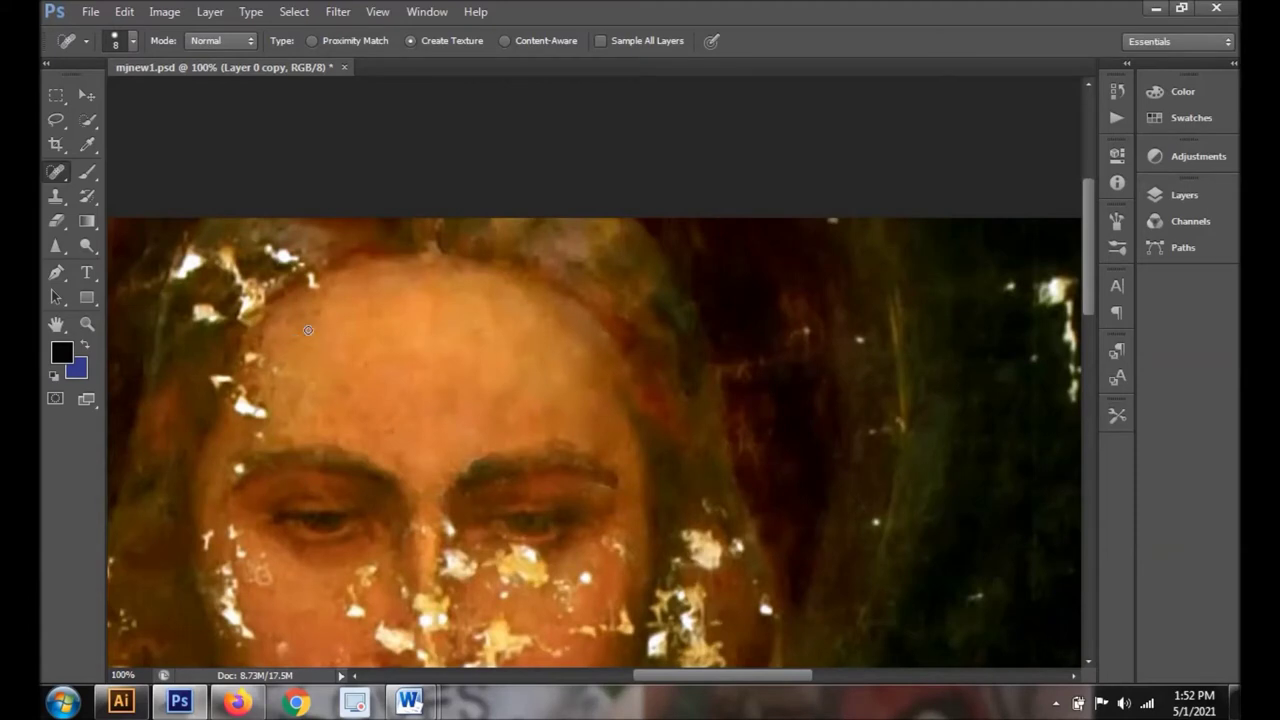
{"action": "left_click_drag", "start_coordinate": [447, 383], "coordinate": [437, 392]}
{"action": "key", "text": "ctrl+plus"}
{"action": "key", "text": "s"}
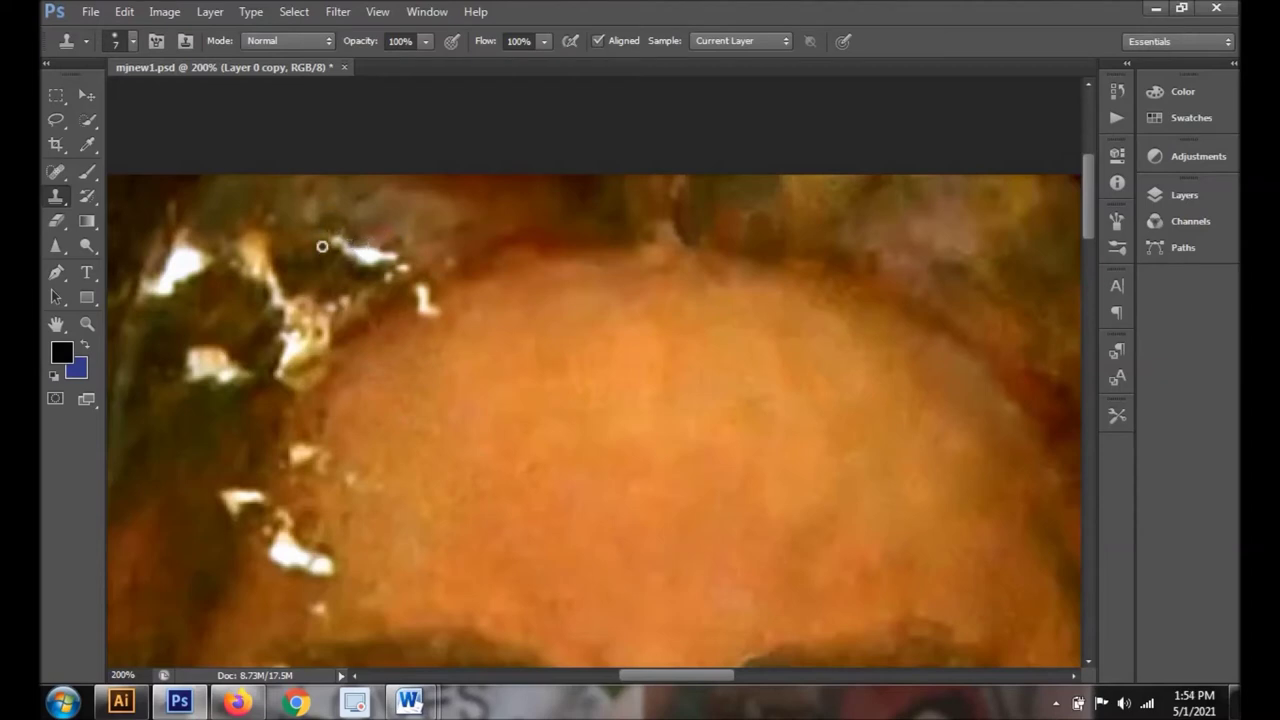
{"action": "left_click_drag", "start_coordinate": [349, 257], "coordinate": [398, 248]}
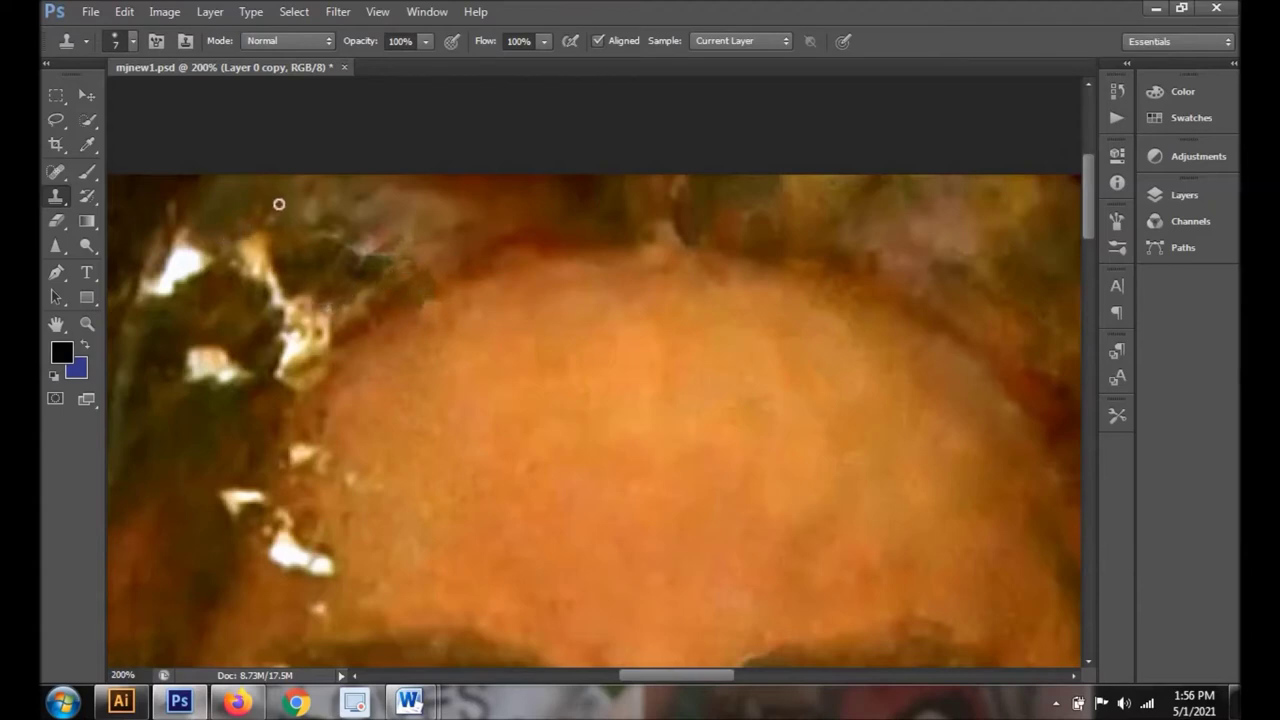
{"action": "mouse_move", "coordinate": [179, 239]}
{"action": "left_mouse_down"}
{"action": "mouse_move", "coordinate": [173, 278]}
{"action": "mouse_move", "coordinate": [145, 292]}
{"action": "left_mouse_up"}
{"action": "mouse_move", "coordinate": [230, 317]}
{"action": "left_mouse_down"}
{"action": "mouse_move", "coordinate": [189, 368]}
{"action": "mouse_move", "coordinate": [193, 389]}
{"action": "mouse_move", "coordinate": [243, 371]}
{"action": "left_mouse_up"}
{"action": "mouse_move", "coordinate": [252, 220]}
{"action": "left_mouse_down"}
{"action": "mouse_move", "coordinate": [237, 234]}
{"action": "mouse_move", "coordinate": [274, 249]}
{"action": "mouse_move", "coordinate": [231, 277]}
{"action": "mouse_move", "coordinate": [263, 283]}
{"action": "mouse_move", "coordinate": [277, 362]}
{"action": "mouse_move", "coordinate": [290, 310]}
{"action": "mouse_move", "coordinate": [290, 385]}
{"action": "mouse_move", "coordinate": [326, 303]}
{"action": "mouse_move", "coordinate": [314, 443]}
{"action": "mouse_move", "coordinate": [277, 489]}
{"action": "mouse_move", "coordinate": [250, 505]}
{"action": "mouse_move", "coordinate": [245, 495]}
{"action": "left_mouse_up"}
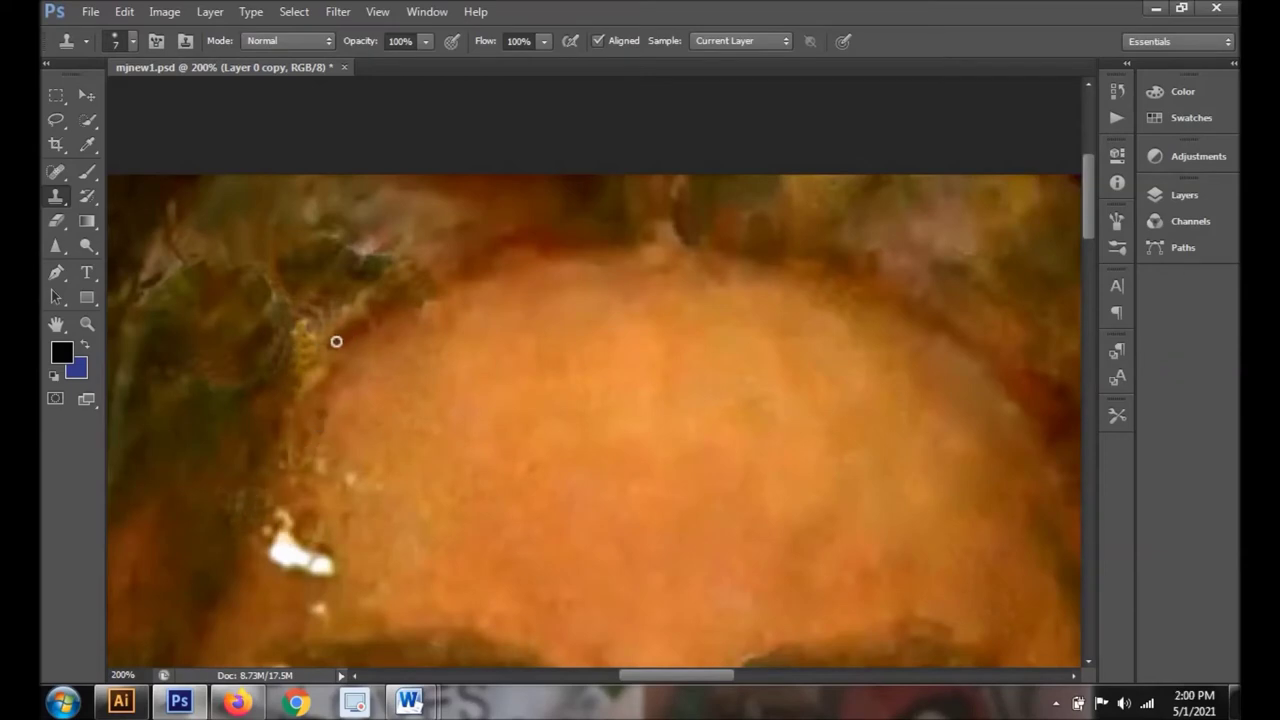
{"action": "left_click", "coordinate": [491, 320], "text": "alt"}
{"action": "left_click", "coordinate": [483, 334]}
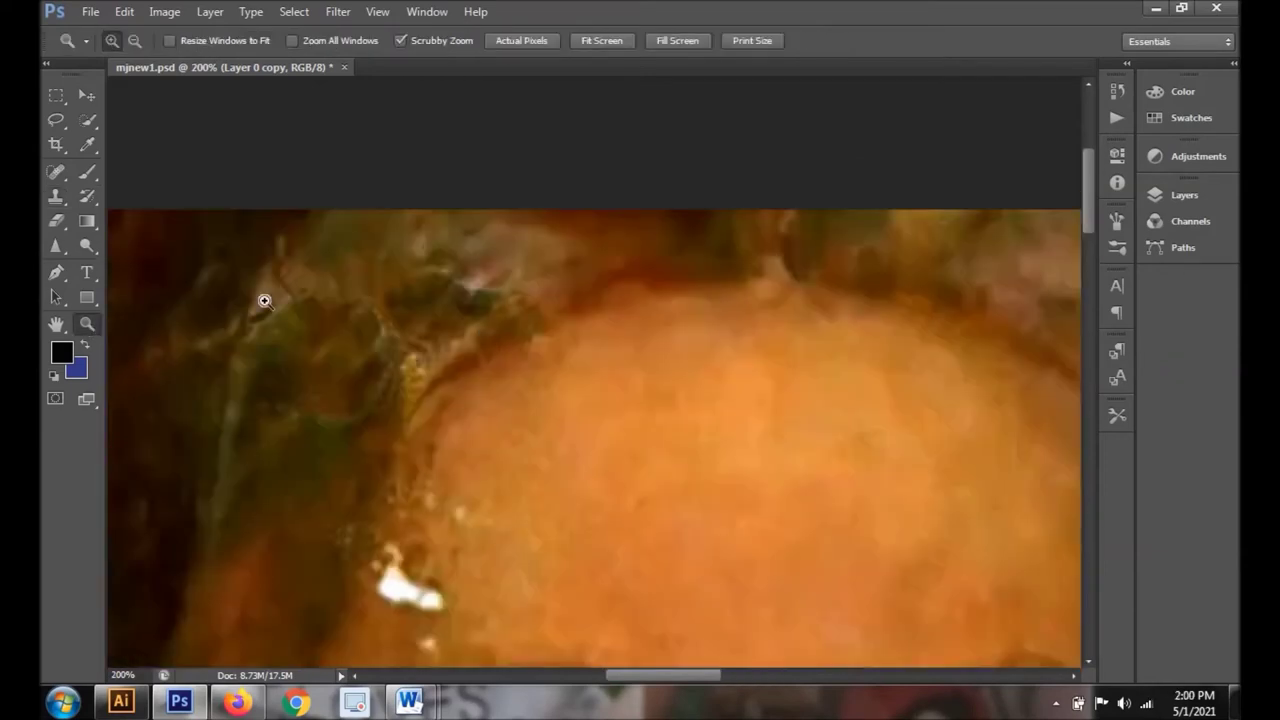
{"action": "left_click_drag", "start_coordinate": [521, 240], "coordinate": [457, 277]}
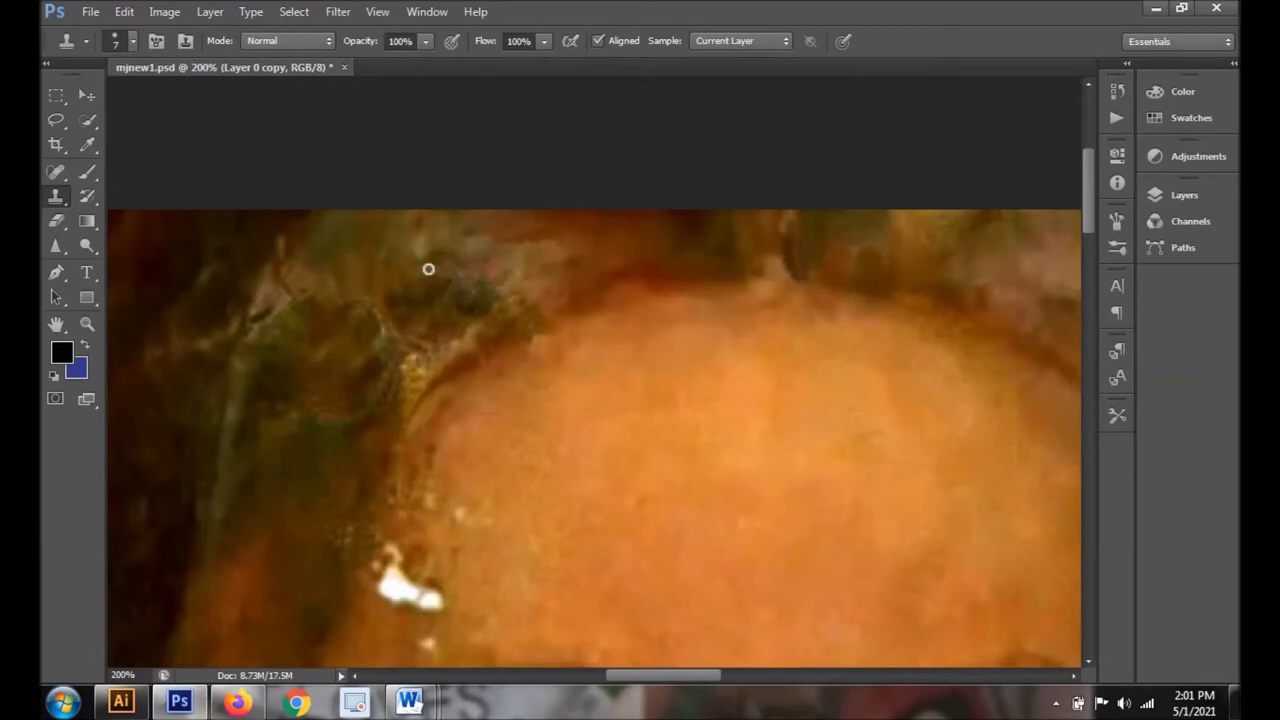
Spot-heal the yellowish highlight and forehead specks with Content-Aware enabled.
{"action": "key", "text": "j"}
{"action": "mouse_move", "coordinate": [469, 329]}
{"action": "left_mouse_down"}
{"action": "mouse_move", "coordinate": [431, 360]}
{"action": "mouse_move", "coordinate": [314, 297]}
{"action": "left_mouse_up"}
{"action": "left_click", "coordinate": [505, 40]}
{"action": "left_click", "coordinate": [467, 516]}
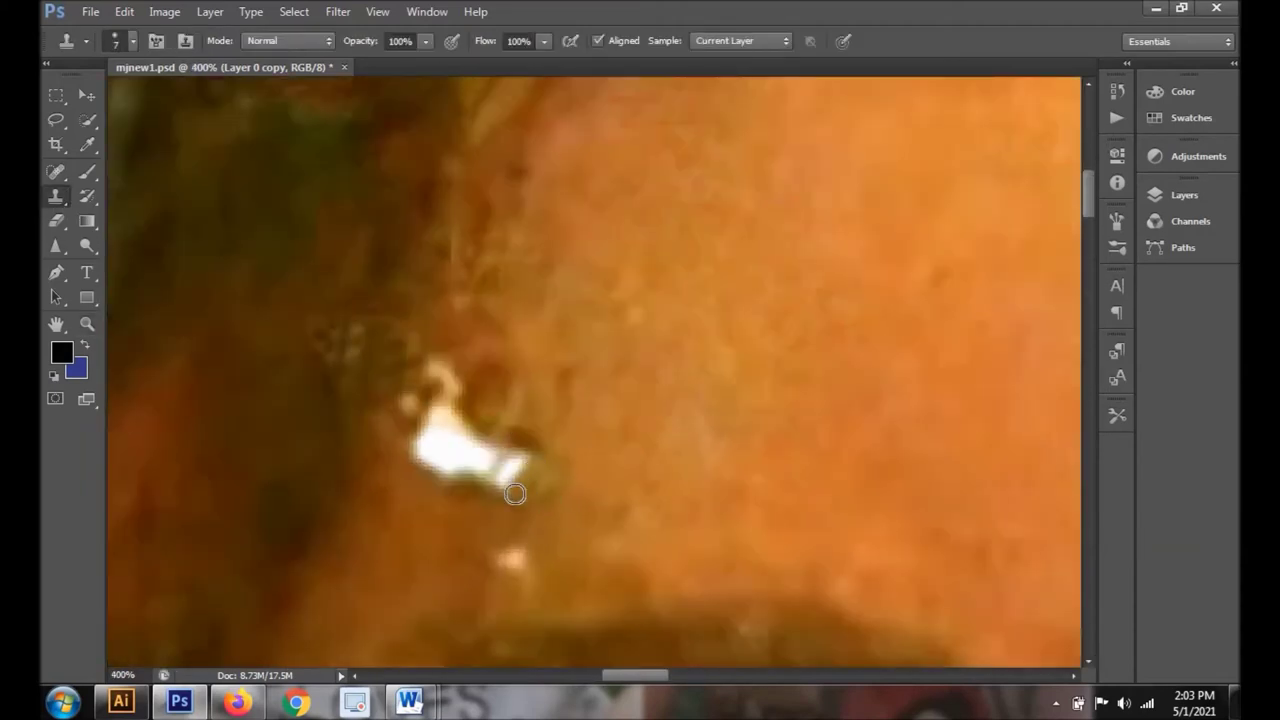
{"action": "mouse_move", "coordinate": [515, 494]}
{"action": "left_mouse_down"}
{"action": "mouse_move", "coordinate": [443, 471]}
{"action": "mouse_move", "coordinate": [457, 457]}
{"action": "mouse_move", "coordinate": [429, 417]}
{"action": "mouse_move", "coordinate": [501, 444]}
{"action": "left_mouse_up"}
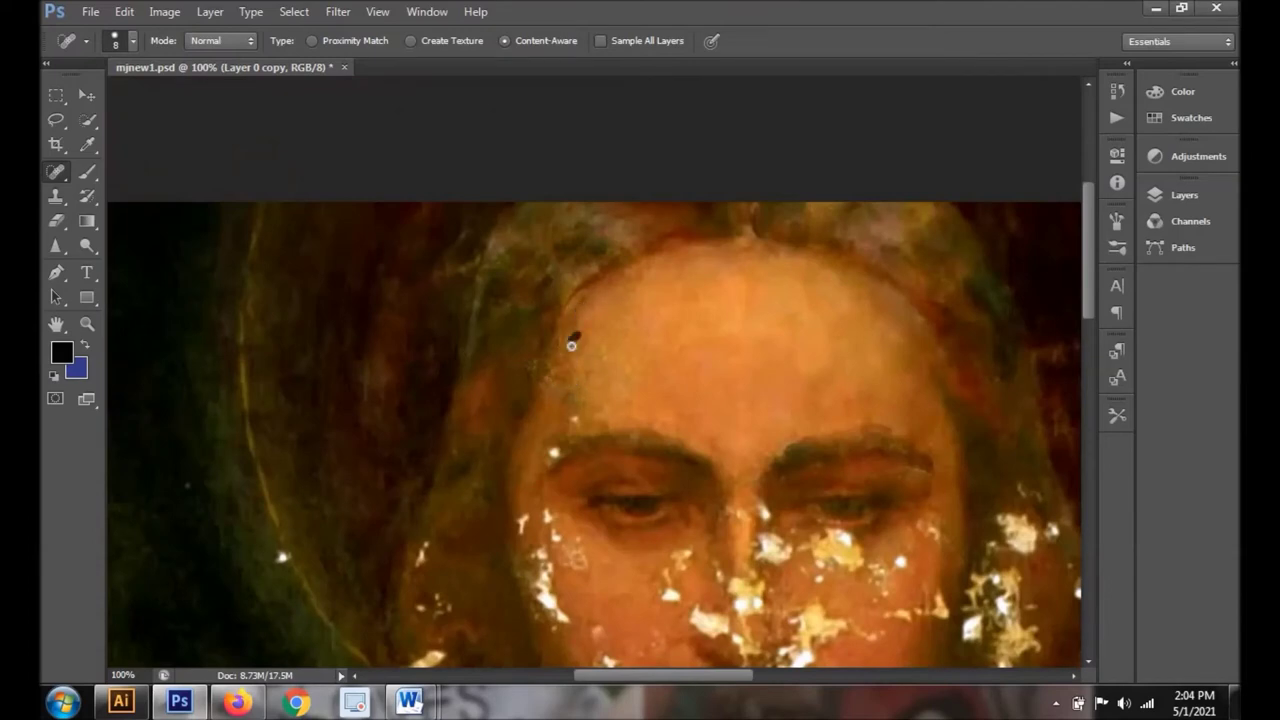
{"action": "left_click_drag", "start_coordinate": [616, 362], "coordinate": [628, 392]}
{"action": "left_click_drag", "start_coordinate": [549, 384], "coordinate": [557, 332]}
Inspect the left hair edge and left eyebrow at 300%, then view the whole face at 100%.
{"action": "key", "text": "z"}
{"action": "left_click", "coordinate": [283, 558]}
{"action": "left_click", "coordinate": [283, 558]}
{"action": "key", "text": "s"}
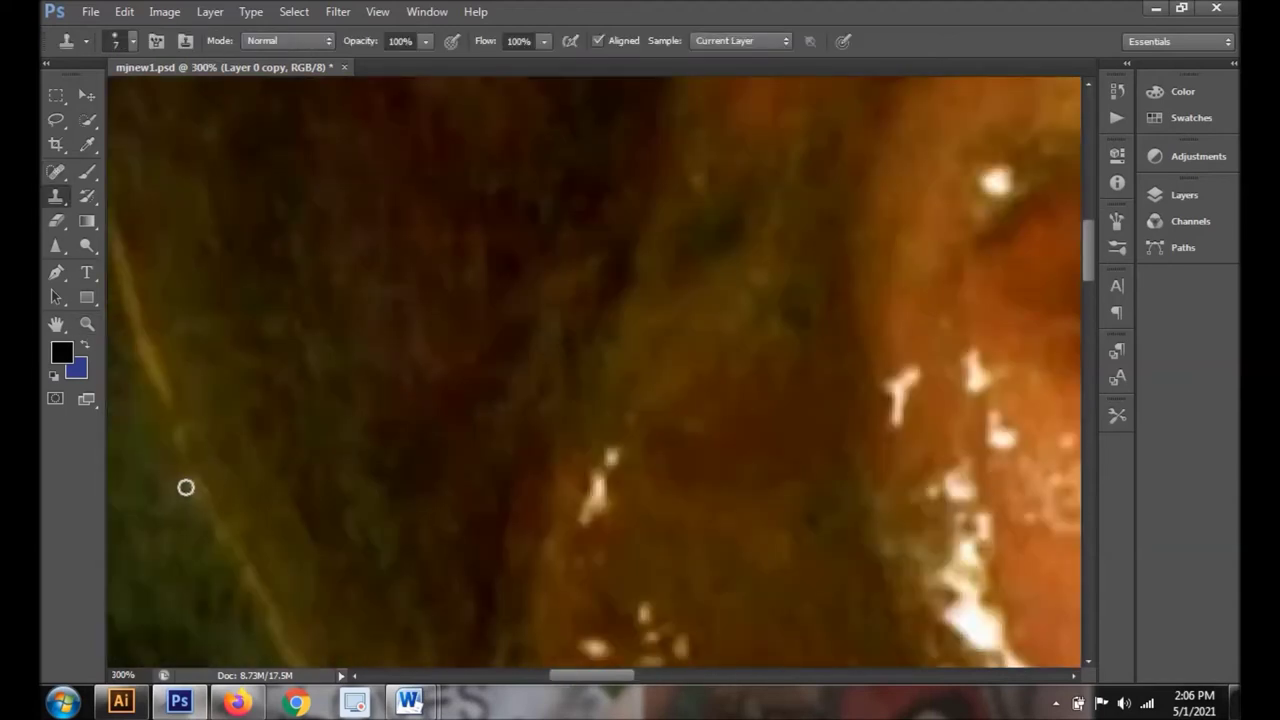
{"action": "key", "text": "z"}
{"action": "left_click", "coordinate": [185, 487], "text": "alt"}
{"action": "left_click", "coordinate": [185, 487], "text": "alt"}
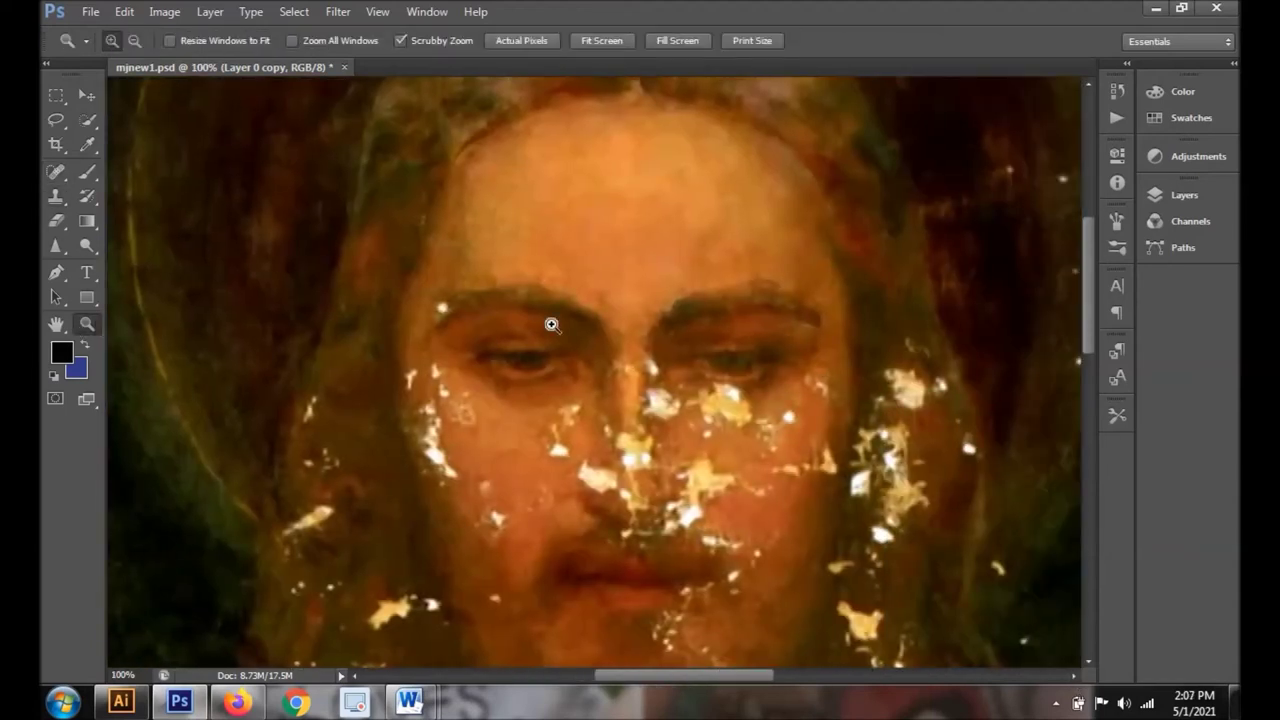
{"action": "left_click", "coordinate": [463, 311]}
{"action": "left_click", "coordinate": [463, 311]}
{"action": "key", "text": "s"}
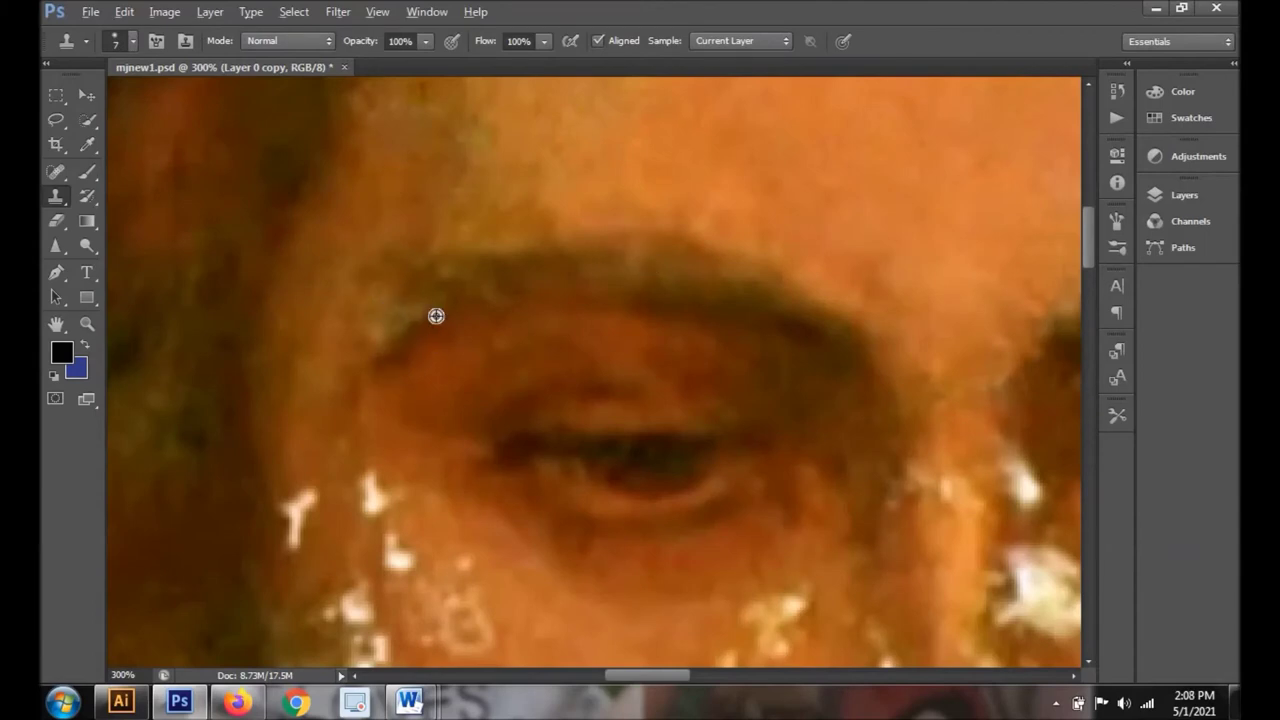
{"action": "key", "text": "j"}
{"action": "double_click", "coordinate": [88, 324]}
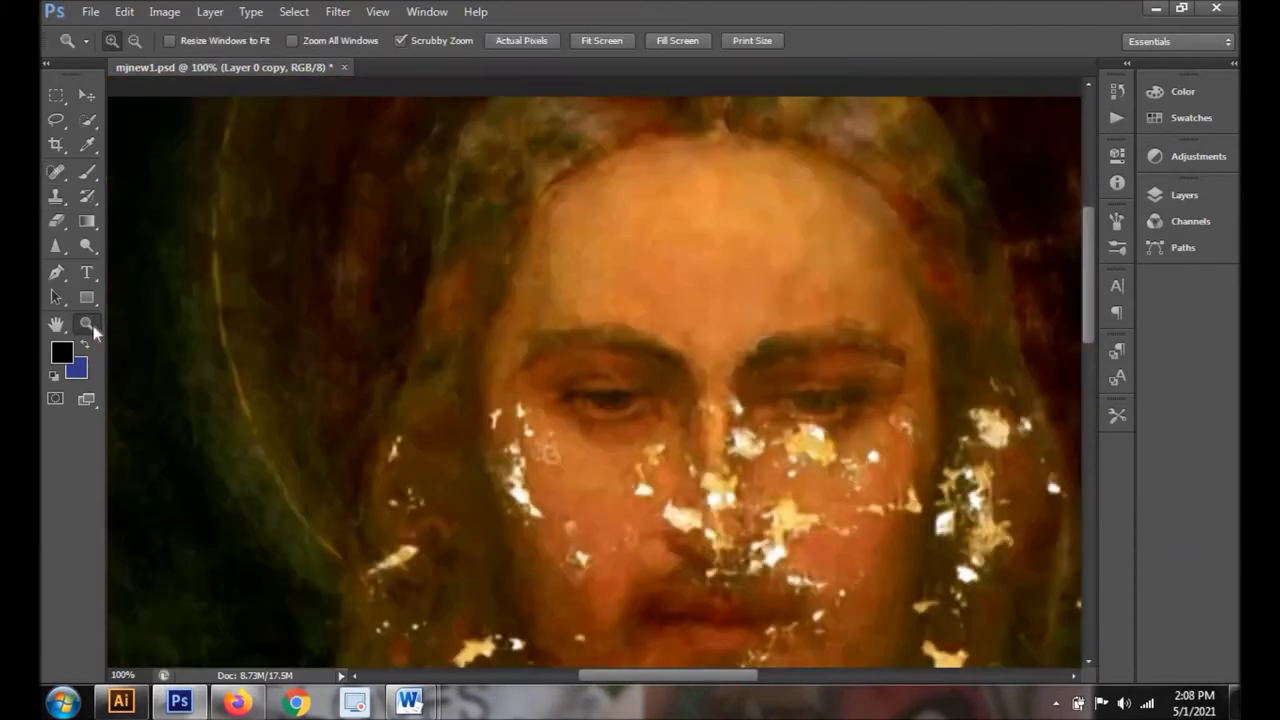
At 200%, clone over the white specks in the hair and down the left cheek edge.
{"action": "left_click", "coordinate": [440, 660]}
{"action": "key", "text": "s"}
{"action": "mouse_move", "coordinate": [344, 199]}
{"action": "left_mouse_down"}
{"action": "mouse_move", "coordinate": [323, 240]}
{"action": "mouse_move", "coordinate": [335, 212]}
{"action": "left_mouse_up"}
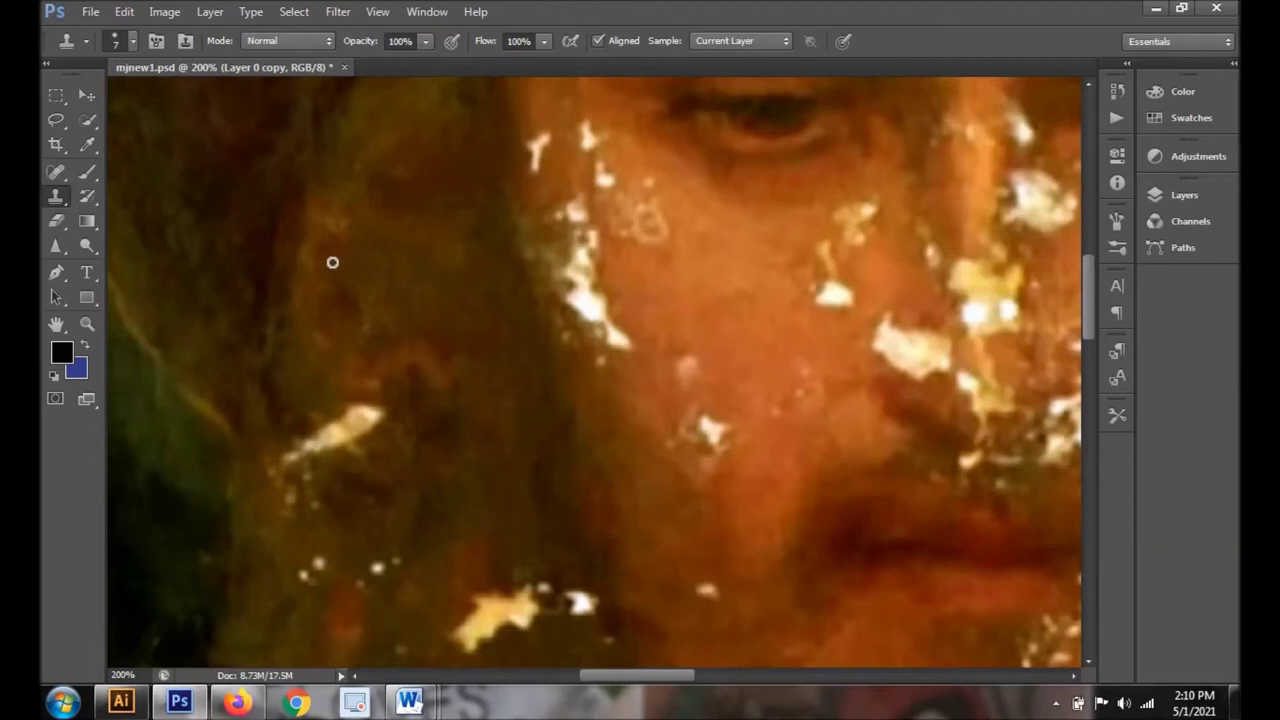
{"action": "left_click_drag", "start_coordinate": [541, 139], "coordinate": [527, 163]}
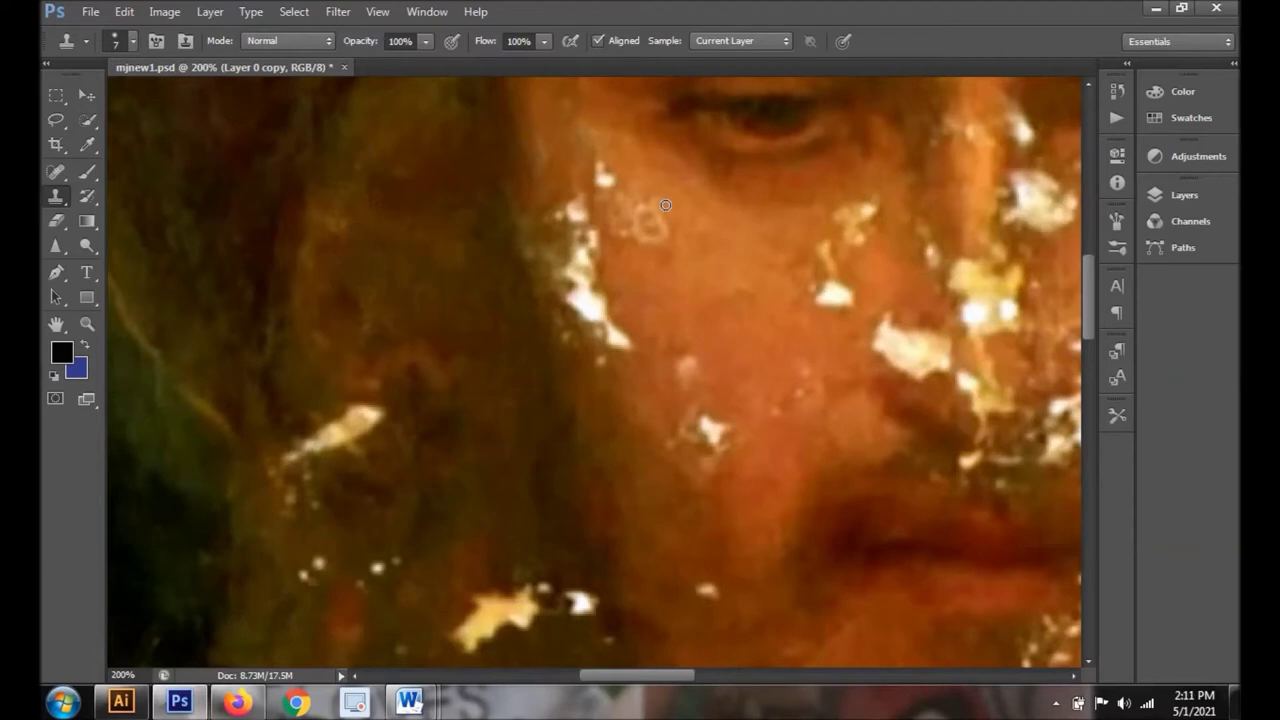
{"action": "left_click_drag", "start_coordinate": [645, 236], "coordinate": [674, 239]}
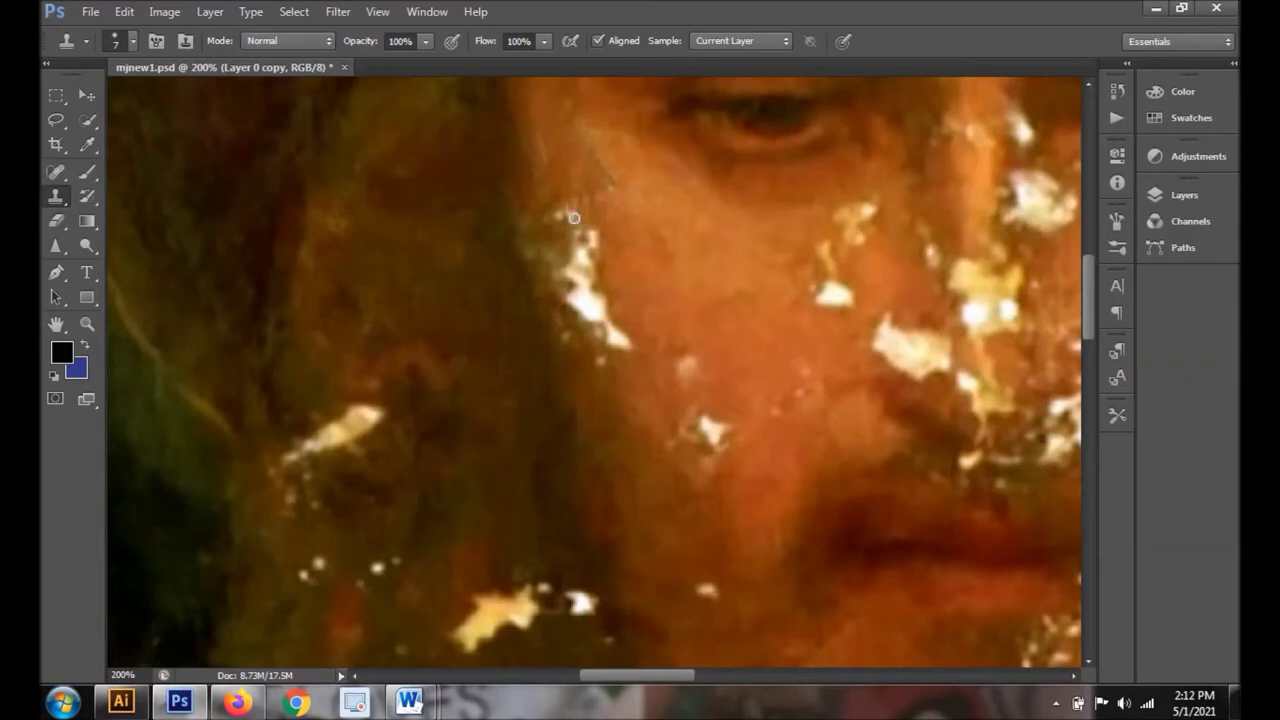
{"action": "left_click_drag", "start_coordinate": [595, 233], "coordinate": [603, 293]}
{"action": "left_click_drag", "start_coordinate": [629, 346], "coordinate": [597, 318]}
{"action": "left_click_drag", "start_coordinate": [555, 278], "coordinate": [591, 312]}
{"action": "key", "text": "z"}
{"action": "left_click", "coordinate": [550, 335], "text": "alt"}
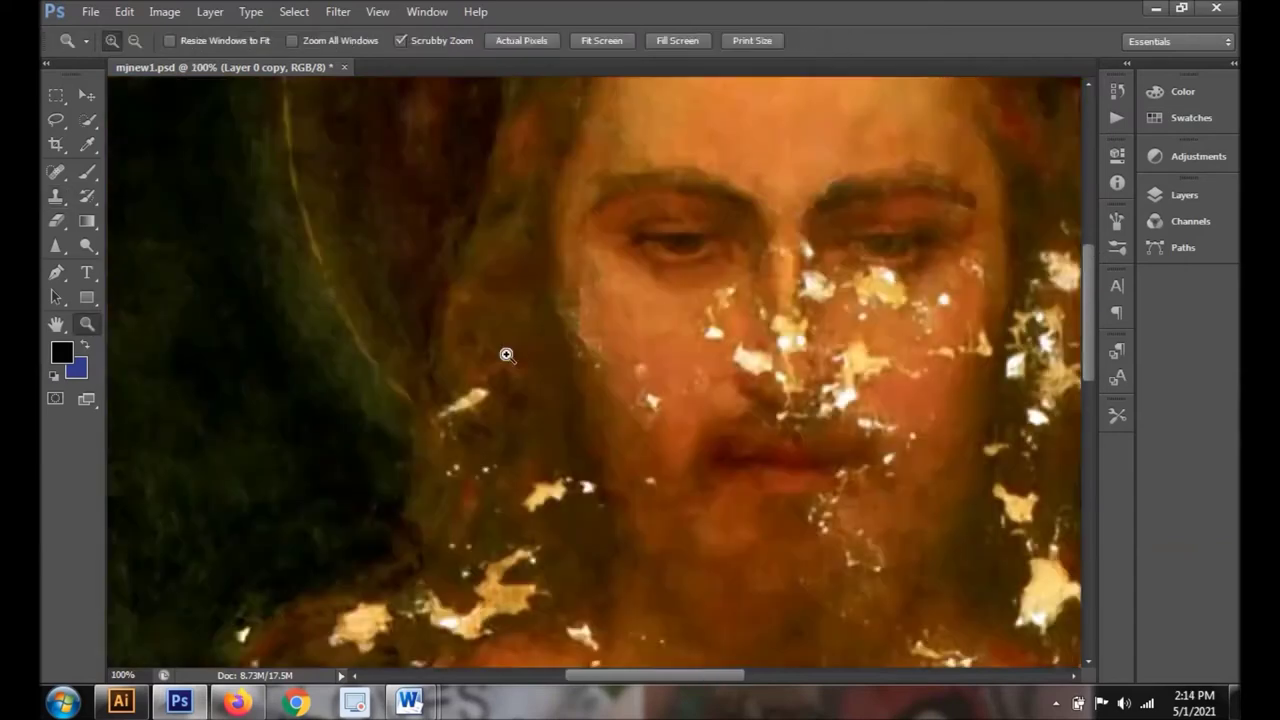
{"action": "key", "text": "j"}
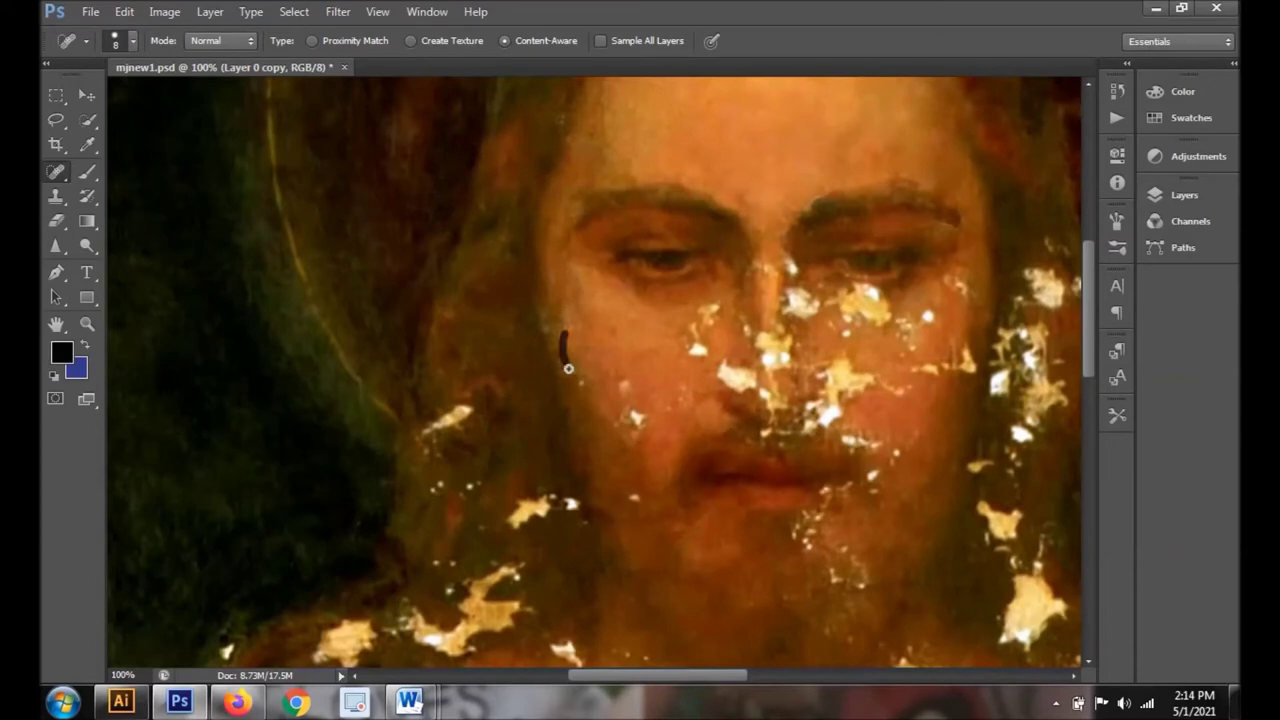
Spot-heal two marks on the left cheek near the mouth.
{"action": "mouse_move", "coordinate": [566, 362]}
{"action": "left_mouse_down"}
{"action": "mouse_move", "coordinate": [564, 316]}
{"action": "mouse_move", "coordinate": [581, 338]}
{"action": "left_mouse_up"}
{"action": "left_click_drag", "start_coordinate": [679, 377], "coordinate": [684, 398]}
{"action": "left_click", "coordinate": [55, 196]}
{"action": "key", "text": "z"}
{"action": "left_click", "coordinate": [457, 443]}
{"action": "key", "text": "s"}
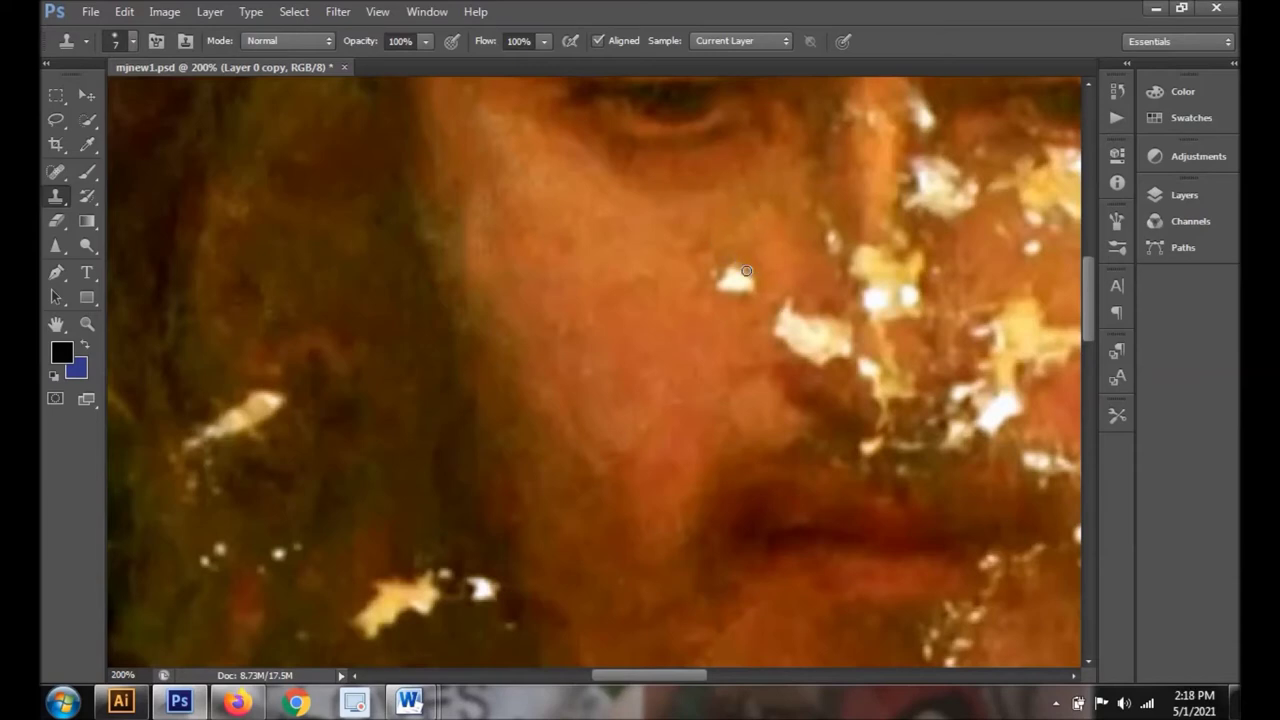
Clone over the cheek speck, the flake below the cheek, and light specks in the beard.
{"action": "left_click_drag", "start_coordinate": [723, 274], "coordinate": [728, 278]}
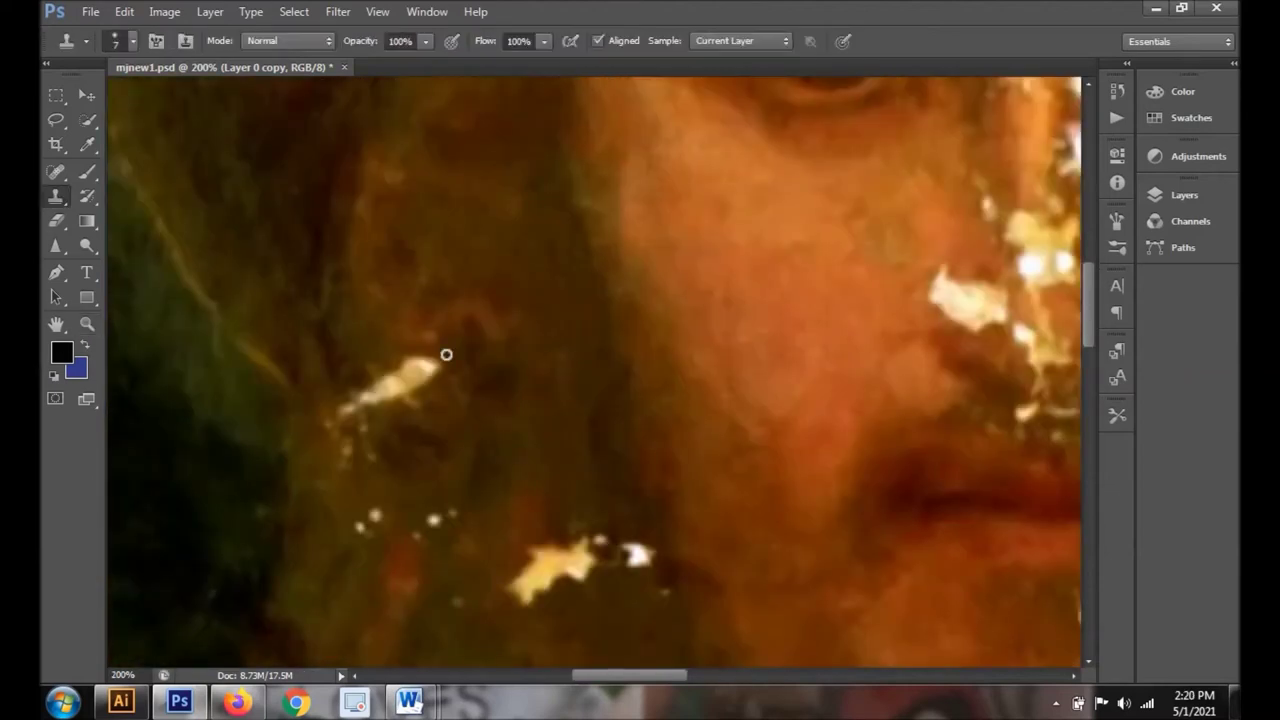
{"action": "mouse_move", "coordinate": [446, 354]}
{"action": "left_mouse_down"}
{"action": "mouse_move", "coordinate": [403, 363]}
{"action": "mouse_move", "coordinate": [431, 374]}
{"action": "mouse_move", "coordinate": [388, 365]}
{"action": "mouse_move", "coordinate": [346, 409]}
{"action": "mouse_move", "coordinate": [402, 363]}
{"action": "mouse_move", "coordinate": [354, 409]}
{"action": "mouse_move", "coordinate": [429, 366]}
{"action": "left_mouse_up"}
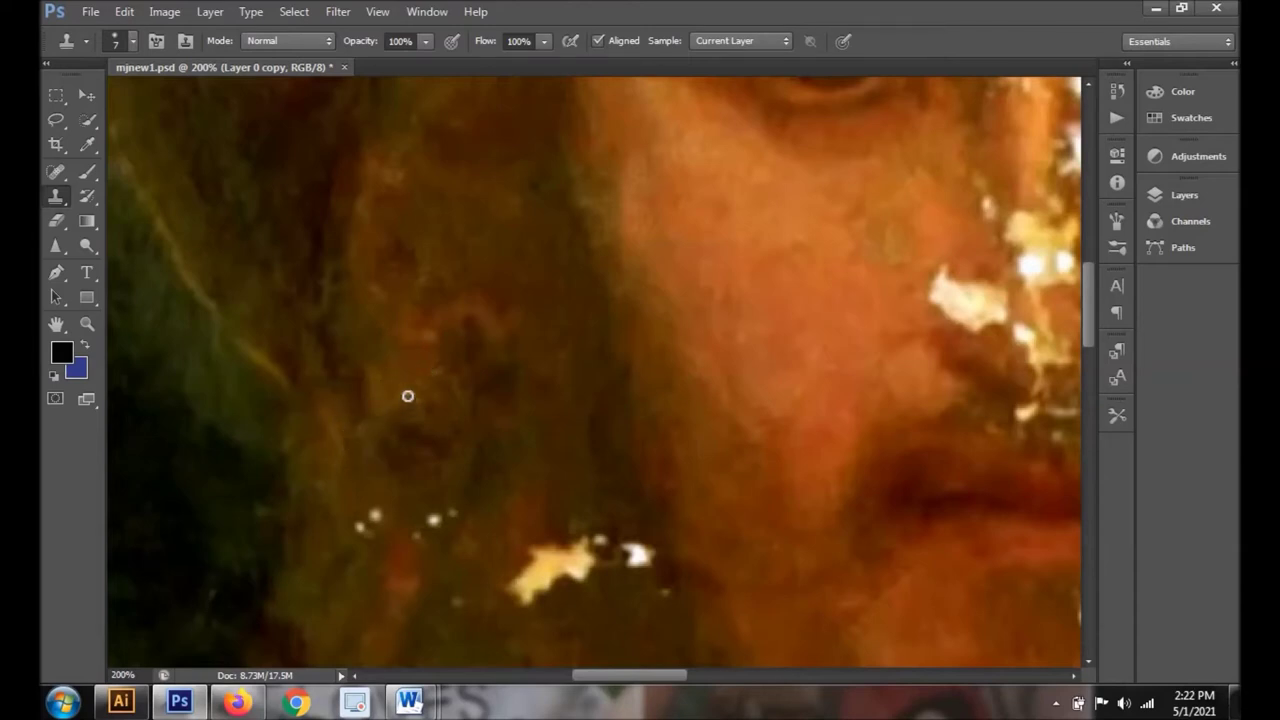
{"action": "left_click_drag", "start_coordinate": [423, 509], "coordinate": [433, 525]}
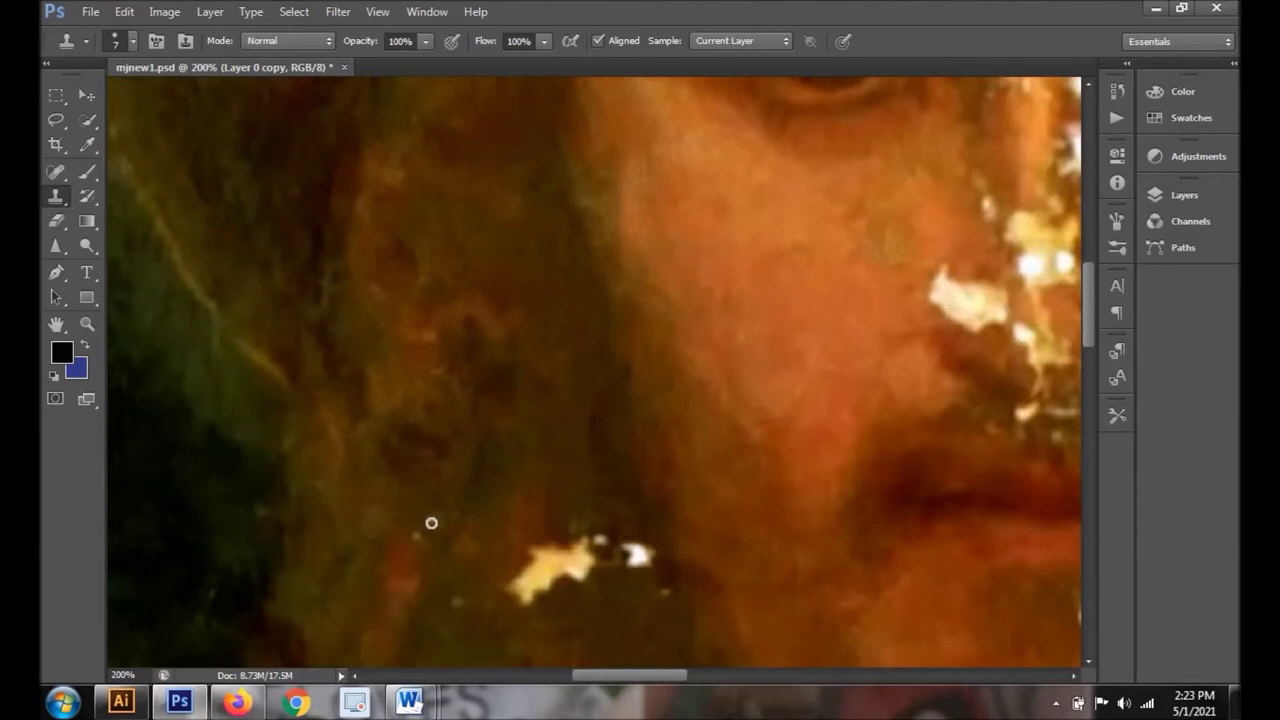
{"action": "key", "text": "j"}
{"action": "scroll", "coordinate": [423, 531], "scroll_direction": "right", "scroll_amount": 5}
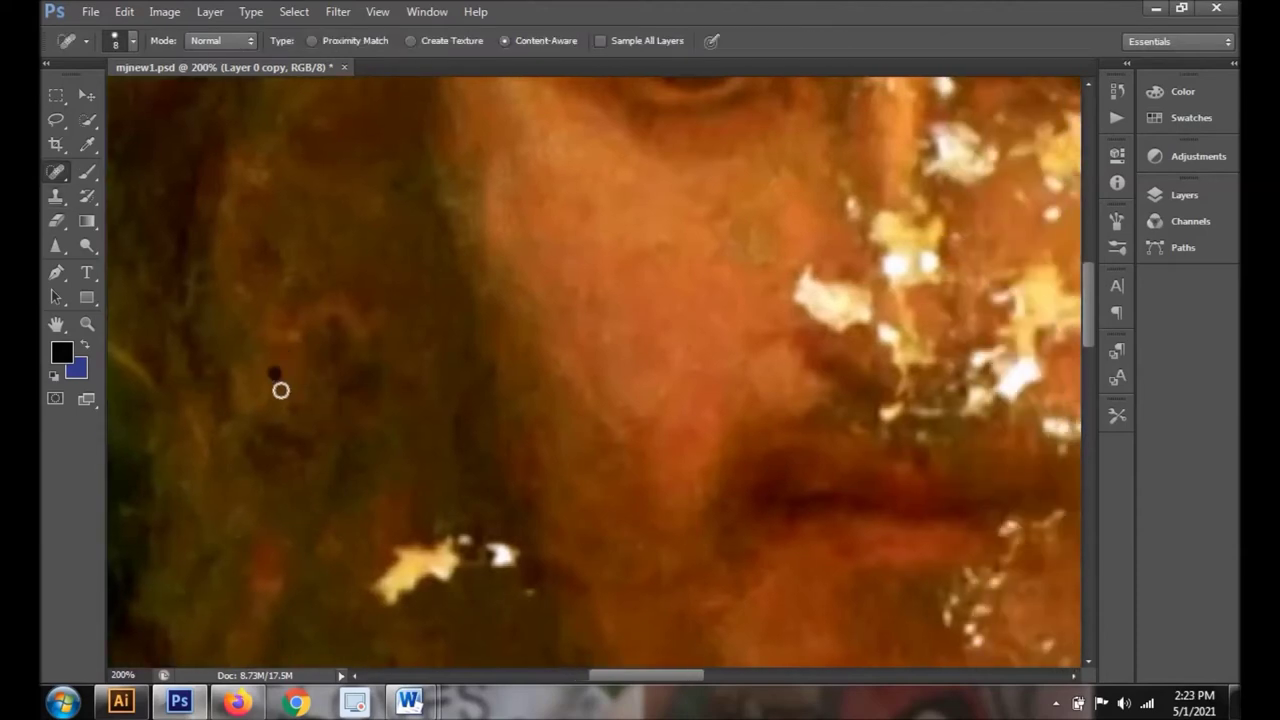
Clone over the light blob by the jaw and the white specks and streak in the beard.
{"action": "scroll", "coordinate": [534, 409], "scroll_direction": "down", "scroll_amount": 5}
{"action": "scroll", "coordinate": [534, 409], "scroll_direction": "left", "scroll_amount": 2}
{"action": "key", "text": "s"}
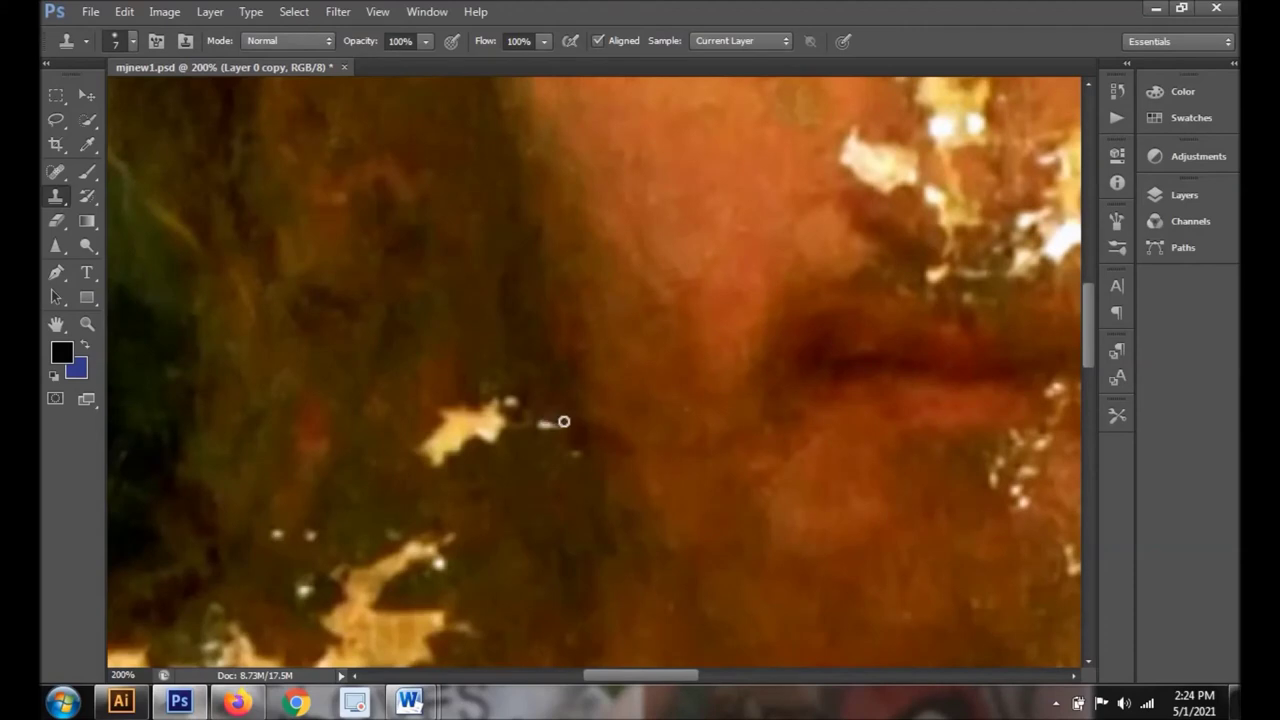
{"action": "mouse_move", "coordinate": [510, 428]}
{"action": "left_mouse_down"}
{"action": "mouse_move", "coordinate": [434, 457]}
{"action": "mouse_move", "coordinate": [494, 412]}
{"action": "mouse_move", "coordinate": [445, 414]}
{"action": "mouse_move", "coordinate": [463, 411]}
{"action": "left_mouse_up"}
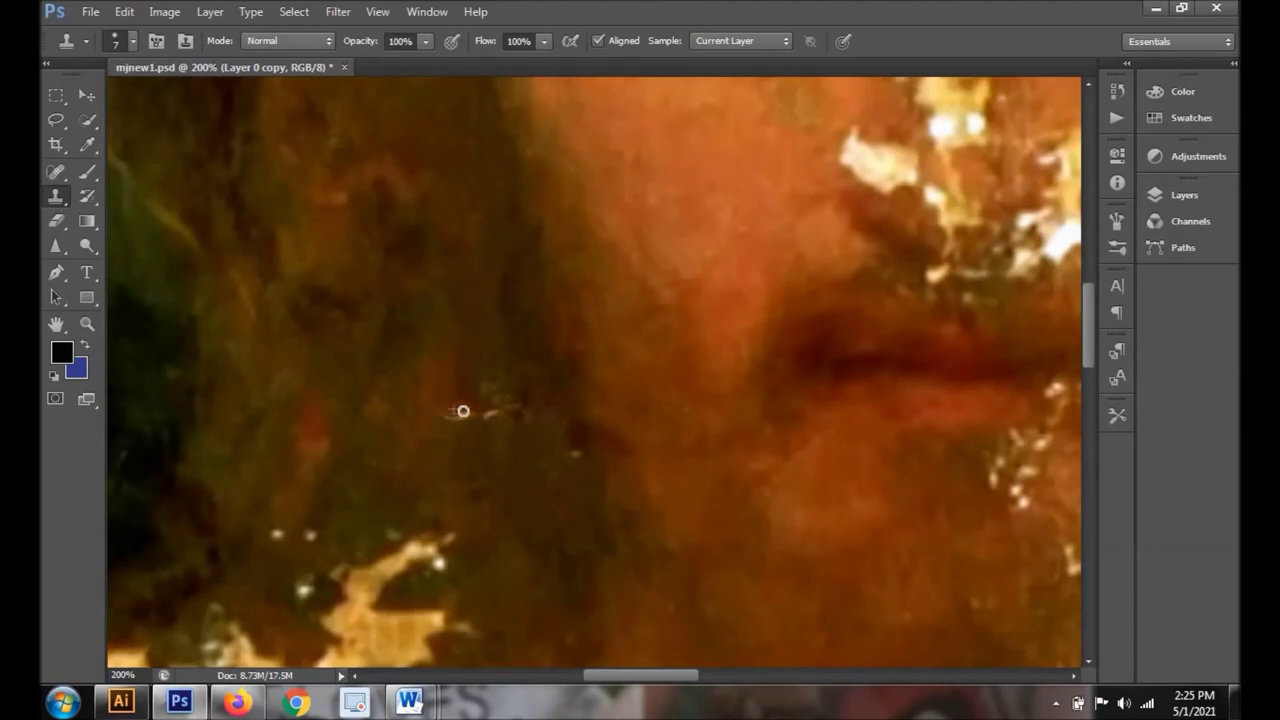
{"action": "left_click_drag", "start_coordinate": [300, 588], "coordinate": [309, 583]}
{"action": "mouse_move", "coordinate": [409, 549]}
{"action": "left_mouse_down"}
{"action": "mouse_move", "coordinate": [371, 551]}
{"action": "mouse_move", "coordinate": [446, 560]}
{"action": "mouse_move", "coordinate": [386, 580]}
{"action": "mouse_move", "coordinate": [367, 564]}
{"action": "mouse_move", "coordinate": [363, 600]}
{"action": "left_mouse_up"}
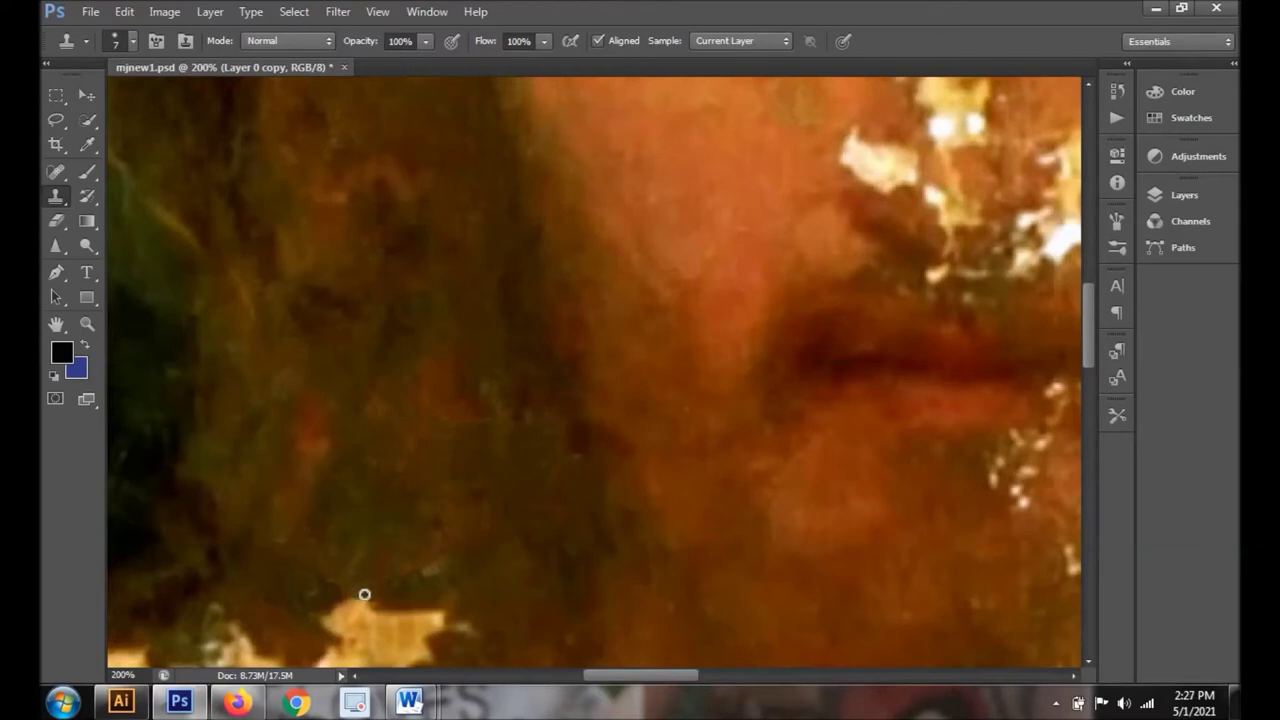
{"action": "scroll", "coordinate": [1086, 669], "scroll_direction": "down", "scroll_amount": 3}
{"action": "mouse_move", "coordinate": [566, 486]}
{"action": "left_mouse_down"}
{"action": "mouse_move", "coordinate": [544, 460]}
{"action": "mouse_move", "coordinate": [508, 468]}
{"action": "mouse_move", "coordinate": [544, 477]}
{"action": "left_mouse_up"}
{"action": "left_click_drag", "start_coordinate": [574, 519], "coordinate": [571, 538]}
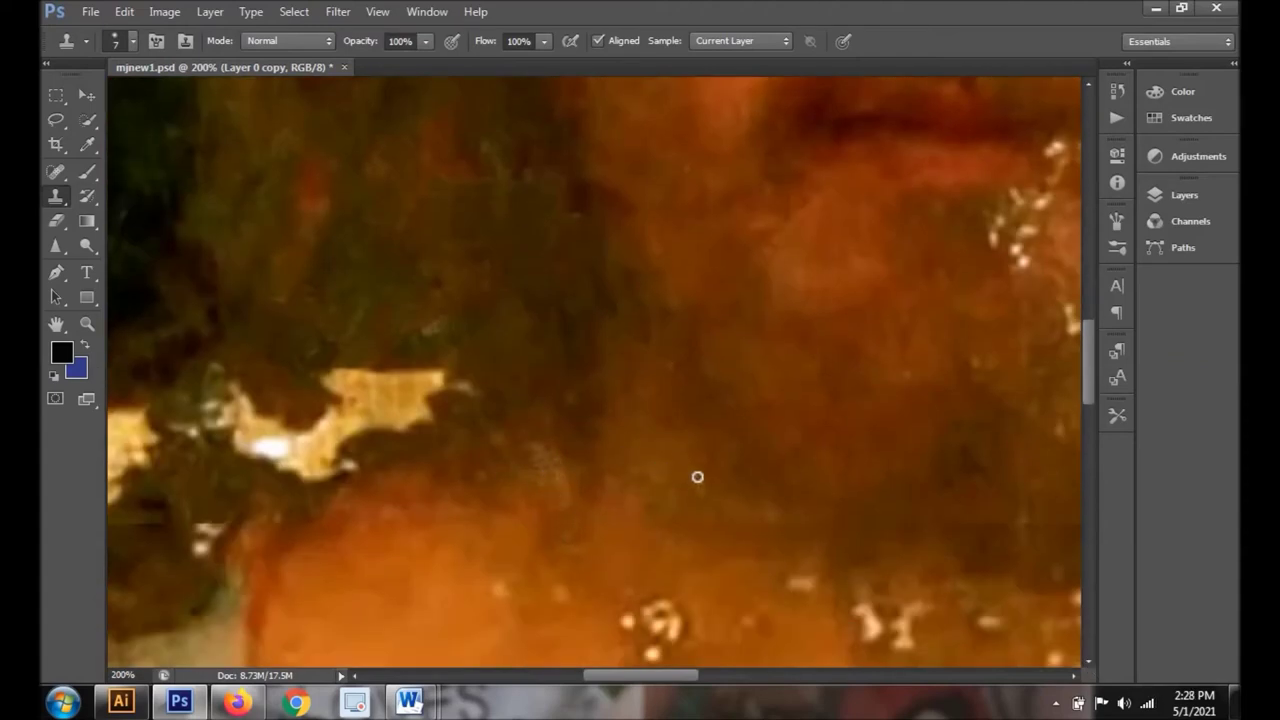
Paint over the bright white-yellow flake and nearby specks, then spot-heal a dark-area spot.
{"action": "mouse_move", "coordinate": [417, 344]}
{"action": "left_mouse_down"}
{"action": "mouse_move", "coordinate": [443, 366]}
{"action": "mouse_move", "coordinate": [406, 374]}
{"action": "mouse_move", "coordinate": [457, 383]}
{"action": "mouse_move", "coordinate": [428, 414]}
{"action": "mouse_move", "coordinate": [340, 445]}
{"action": "mouse_move", "coordinate": [420, 392]}
{"action": "mouse_move", "coordinate": [350, 392]}
{"action": "left_mouse_up"}
{"action": "mouse_move", "coordinate": [220, 421]}
{"action": "left_mouse_down"}
{"action": "mouse_move", "coordinate": [330, 475]}
{"action": "mouse_move", "coordinate": [329, 449]}
{"action": "mouse_move", "coordinate": [216, 413]}
{"action": "mouse_move", "coordinate": [340, 417]}
{"action": "mouse_move", "coordinate": [234, 391]}
{"action": "mouse_move", "coordinate": [260, 432]}
{"action": "mouse_move", "coordinate": [397, 380]}
{"action": "mouse_move", "coordinate": [470, 383]}
{"action": "left_mouse_up"}
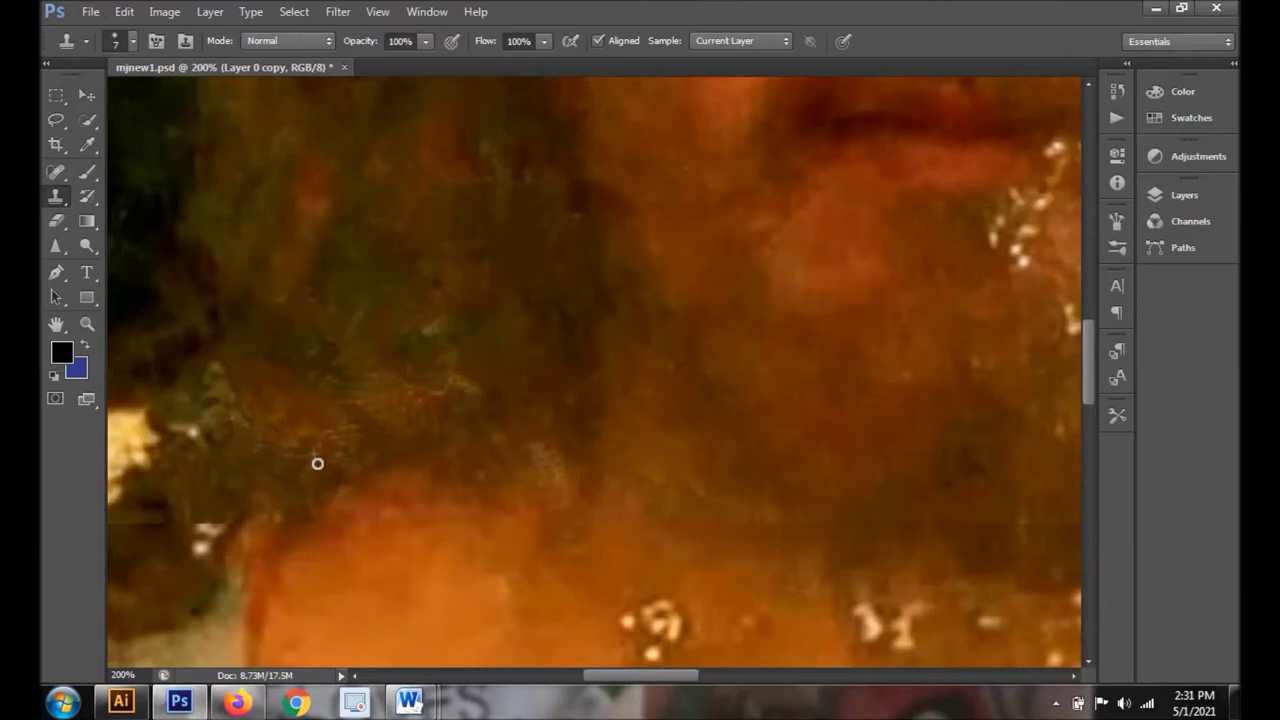
{"action": "mouse_move", "coordinate": [237, 454]}
{"action": "left_mouse_down"}
{"action": "mouse_move", "coordinate": [189, 429]}
{"action": "mouse_move", "coordinate": [205, 415]}
{"action": "left_mouse_up"}
{"action": "mouse_move", "coordinate": [212, 520]}
{"action": "left_mouse_down"}
{"action": "mouse_move", "coordinate": [197, 551]}
{"action": "mouse_move", "coordinate": [214, 533]}
{"action": "left_mouse_up"}
{"action": "key", "text": "j"}
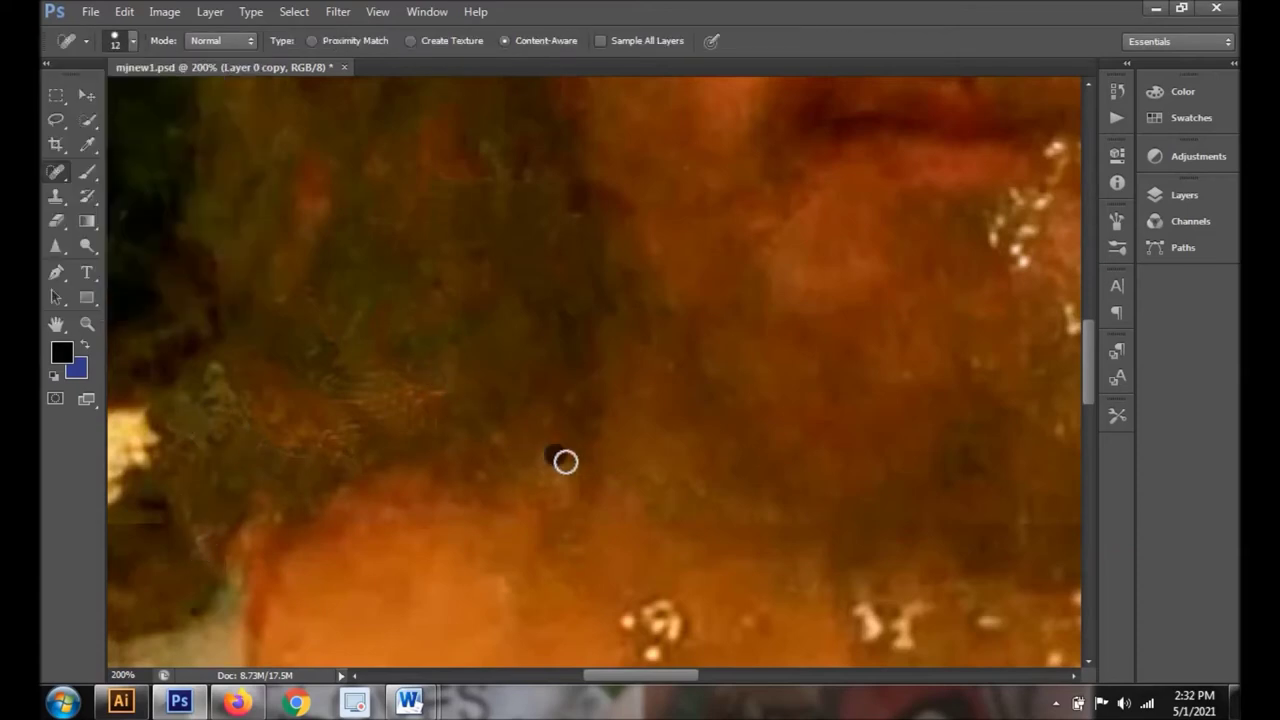
{"action": "left_click_drag", "start_coordinate": [433, 180], "coordinate": [426, 217]}
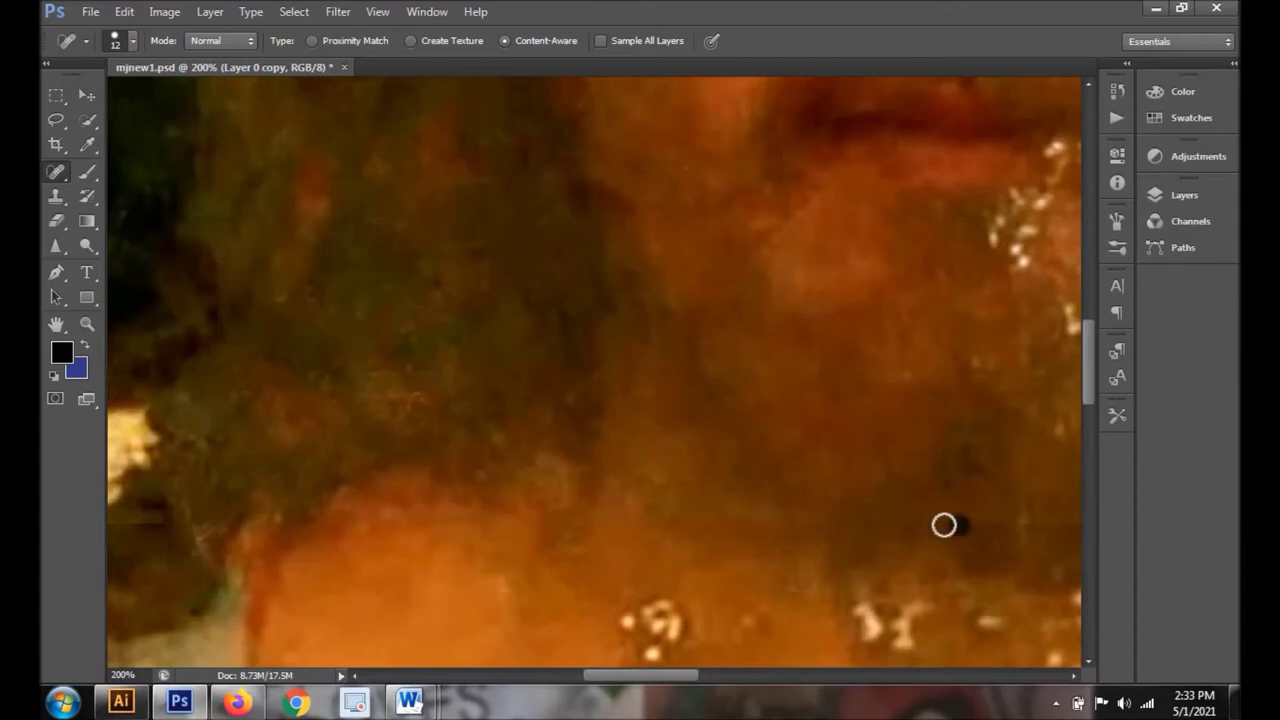
{"action": "left_click", "coordinate": [486, 603], "text": "alt"}
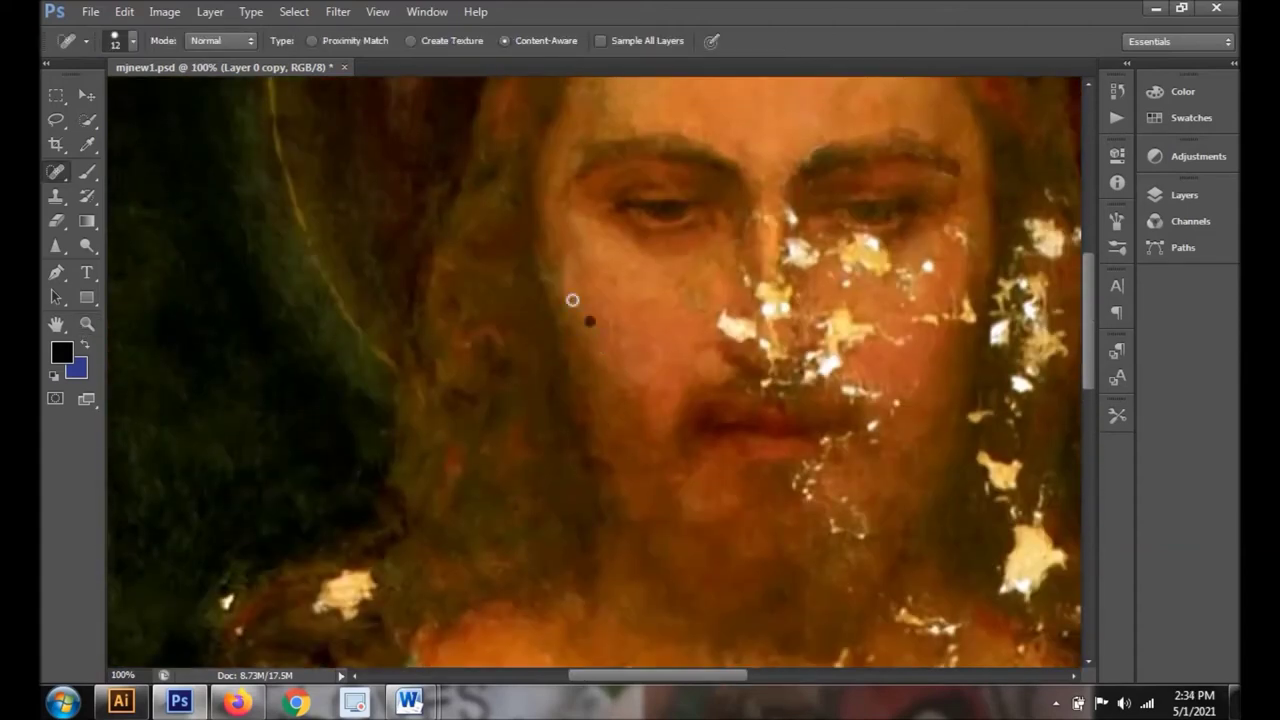
Zoom into the lower-left area, set the Clone Stamp size to 10, and clone out the flake above the hand.
{"action": "key", "text": "z"}
{"action": "left_click", "coordinate": [315, 655]}
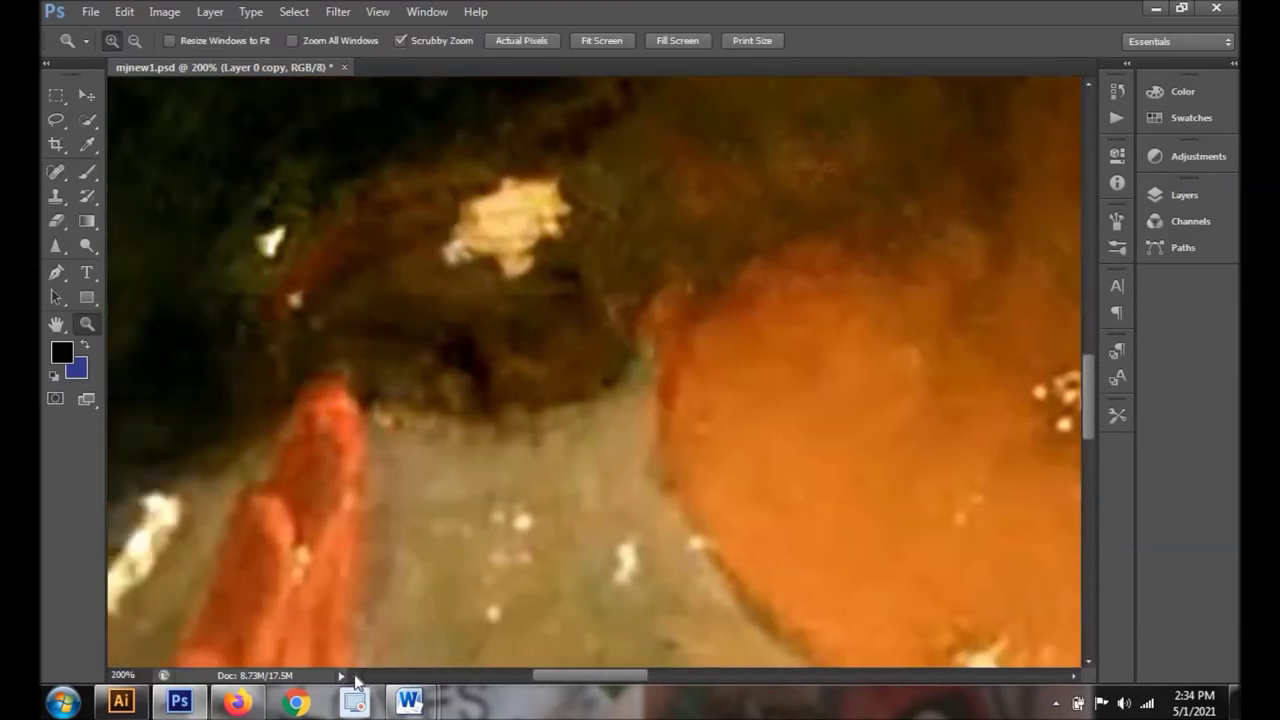
{"action": "key", "text": "s"}
{"action": "left_click", "coordinate": [133, 41]}
{"action": "type", "text": "10"}
{"action": "key", "text": "Return"}
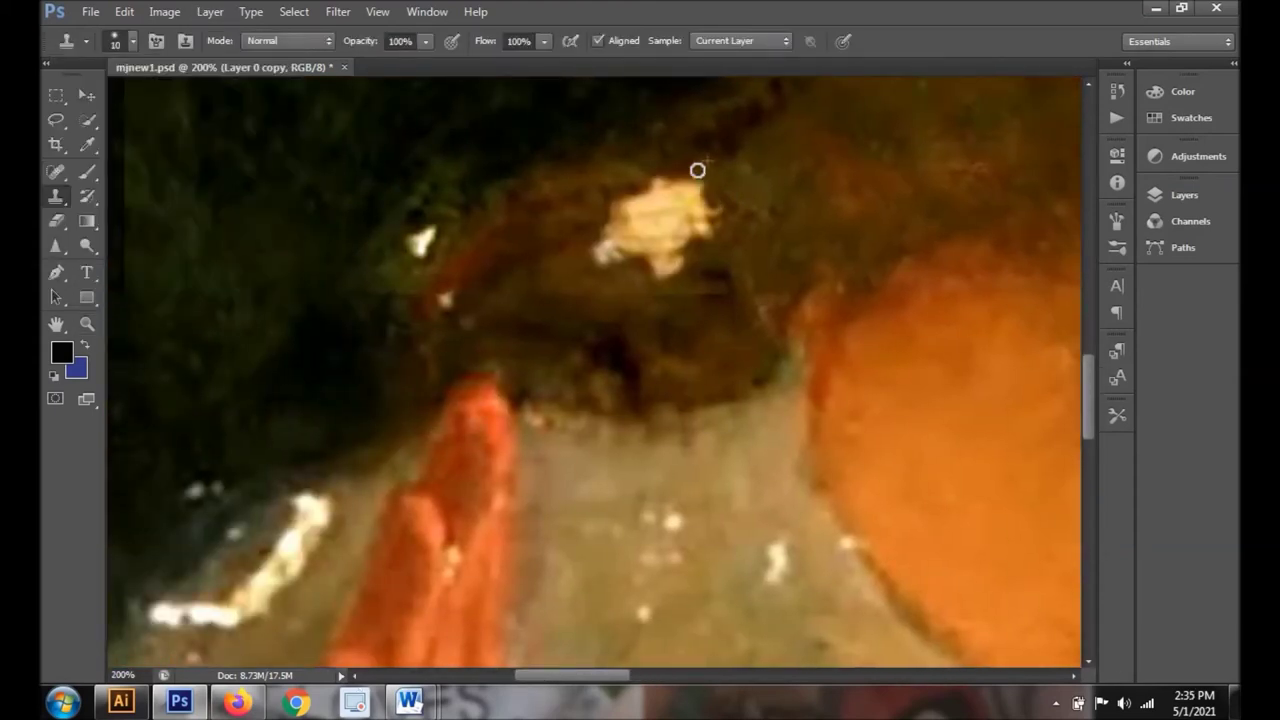
{"action": "mouse_move", "coordinate": [655, 183]}
{"action": "left_mouse_down"}
{"action": "mouse_move", "coordinate": [686, 186]}
{"action": "mouse_move", "coordinate": [597, 214]}
{"action": "mouse_move", "coordinate": [606, 237]}
{"action": "mouse_move", "coordinate": [673, 258]}
{"action": "mouse_move", "coordinate": [654, 277]}
{"action": "mouse_move", "coordinate": [623, 257]}
{"action": "mouse_move", "coordinate": [660, 237]}
{"action": "mouse_move", "coordinate": [617, 201]}
{"action": "mouse_move", "coordinate": [717, 194]}
{"action": "mouse_move", "coordinate": [634, 214]}
{"action": "mouse_move", "coordinate": [721, 226]}
{"action": "mouse_move", "coordinate": [651, 223]}
{"action": "mouse_move", "coordinate": [683, 197]}
{"action": "mouse_move", "coordinate": [614, 240]}
{"action": "left_mouse_up"}
Clone away the surrounding bright specks and the white streak along the lower jaw edge.
{"action": "left_click_drag", "start_coordinate": [433, 227], "coordinate": [423, 254]}
{"action": "left_click_drag", "start_coordinate": [448, 297], "coordinate": [466, 314]}
{"action": "left_click_drag", "start_coordinate": [232, 481], "coordinate": [200, 500]}
{"action": "left_click_drag", "start_coordinate": [686, 510], "coordinate": [657, 523]}
{"action": "left_click_drag", "start_coordinate": [771, 543], "coordinate": [776, 585]}
{"action": "left_click_drag", "start_coordinate": [676, 562], "coordinate": [650, 552]}
{"action": "left_click", "coordinate": [643, 613]}
{"action": "left_click", "coordinate": [847, 545]}
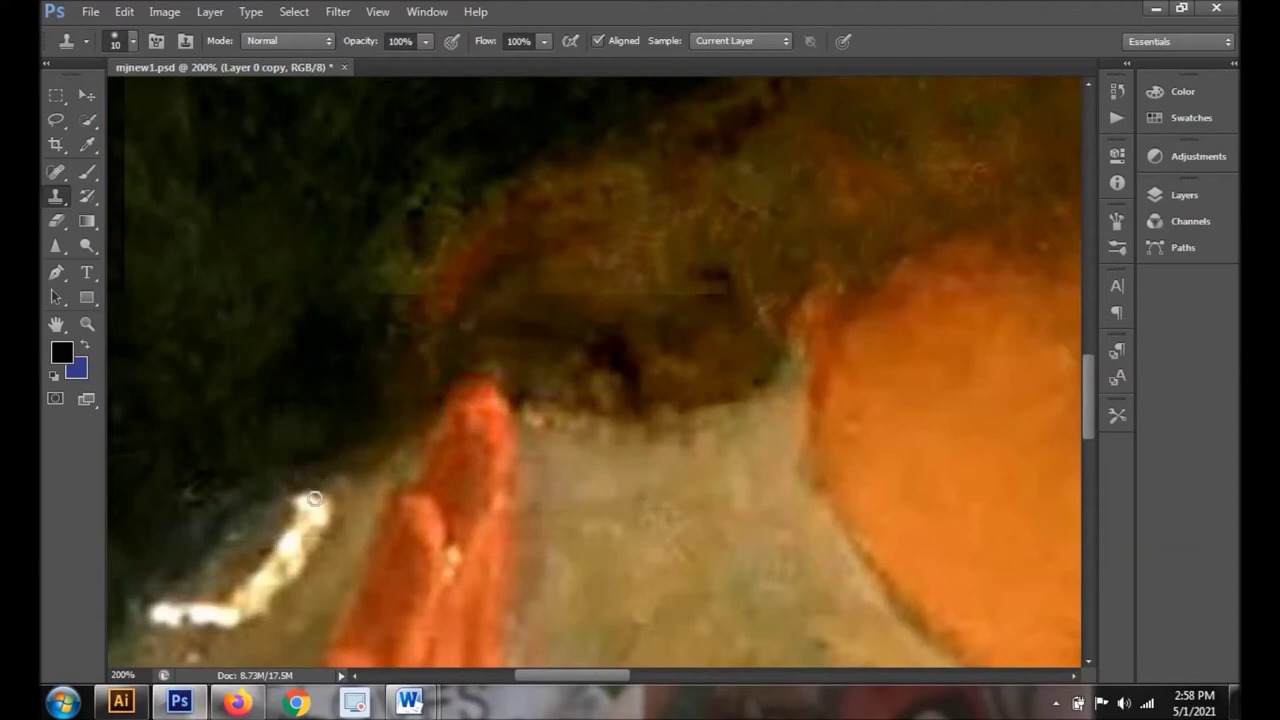
{"action": "mouse_move", "coordinate": [314, 486]}
{"action": "left_mouse_down"}
{"action": "mouse_move", "coordinate": [289, 491]}
{"action": "mouse_move", "coordinate": [337, 500]}
{"action": "mouse_move", "coordinate": [307, 555]}
{"action": "left_mouse_up"}
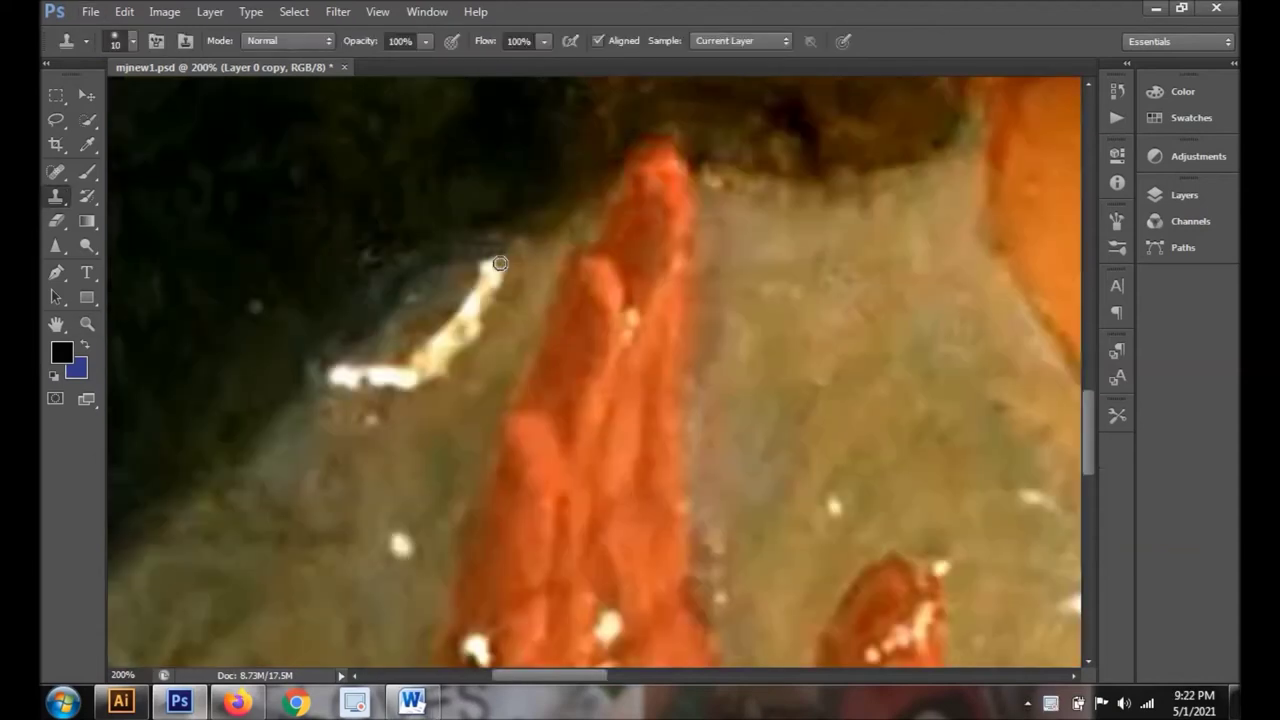
{"action": "mouse_move", "coordinate": [491, 263]}
{"action": "left_mouse_down"}
{"action": "mouse_move", "coordinate": [434, 374]}
{"action": "mouse_move", "coordinate": [454, 350]}
{"action": "mouse_move", "coordinate": [469, 260]}
{"action": "mouse_move", "coordinate": [437, 337]}
{"action": "mouse_move", "coordinate": [464, 311]}
{"action": "mouse_move", "coordinate": [457, 337]}
{"action": "mouse_move", "coordinate": [330, 390]}
{"action": "mouse_move", "coordinate": [395, 384]}
{"action": "mouse_move", "coordinate": [345, 370]}
{"action": "mouse_move", "coordinate": [447, 337]}
{"action": "left_mouse_up"}
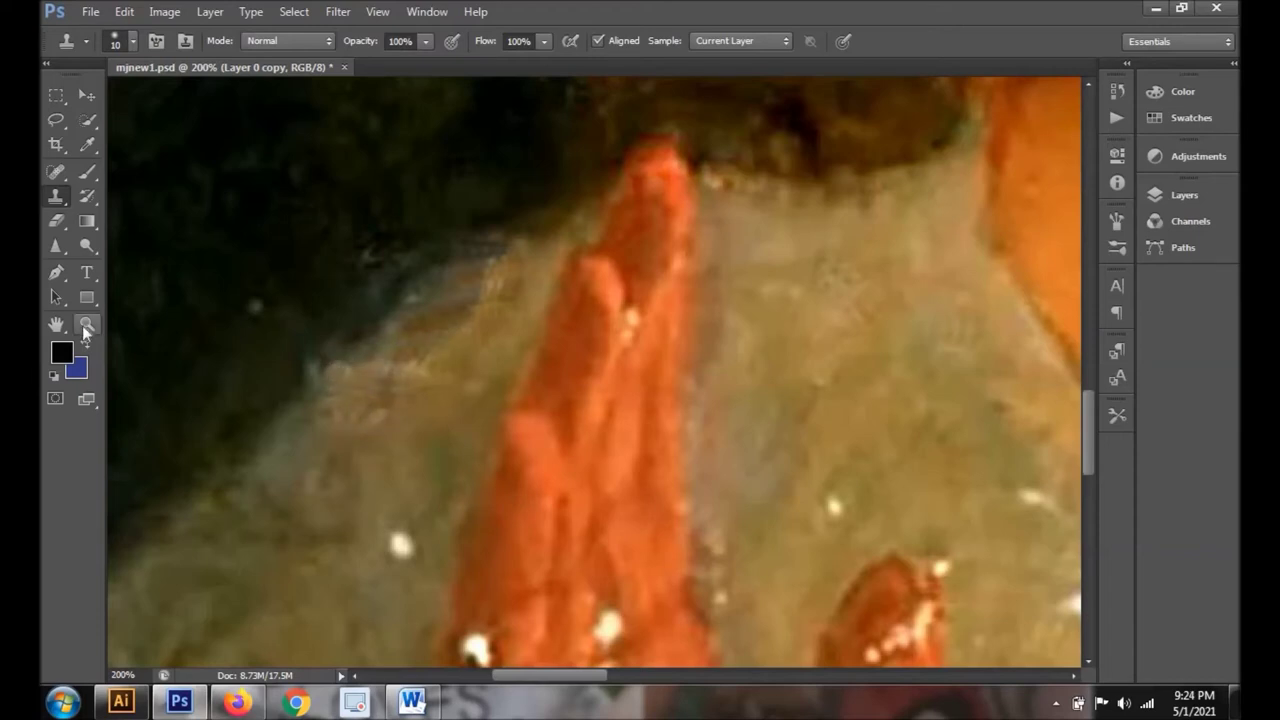
Zoom in on the raised hand's fingers and clone over the first light specks.
{"action": "double_click", "coordinate": [84, 330]}
{"action": "key", "text": "s"}
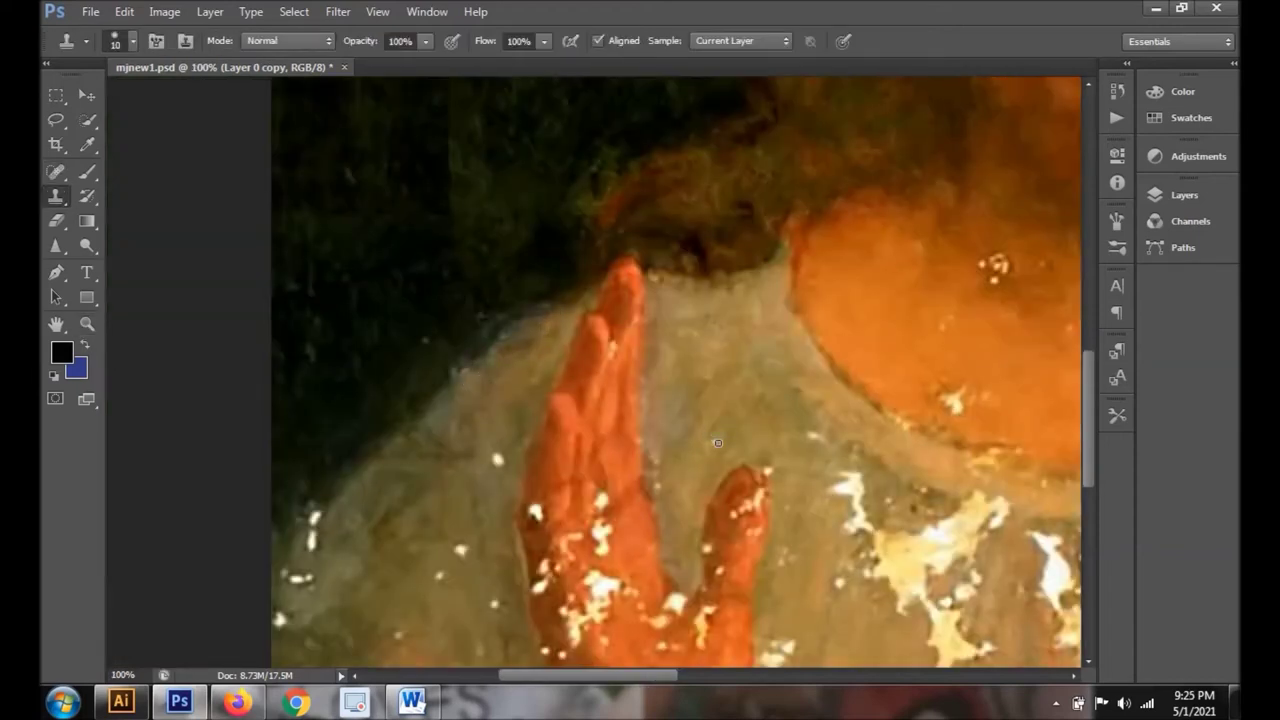
{"action": "left_click", "coordinate": [523, 514]}
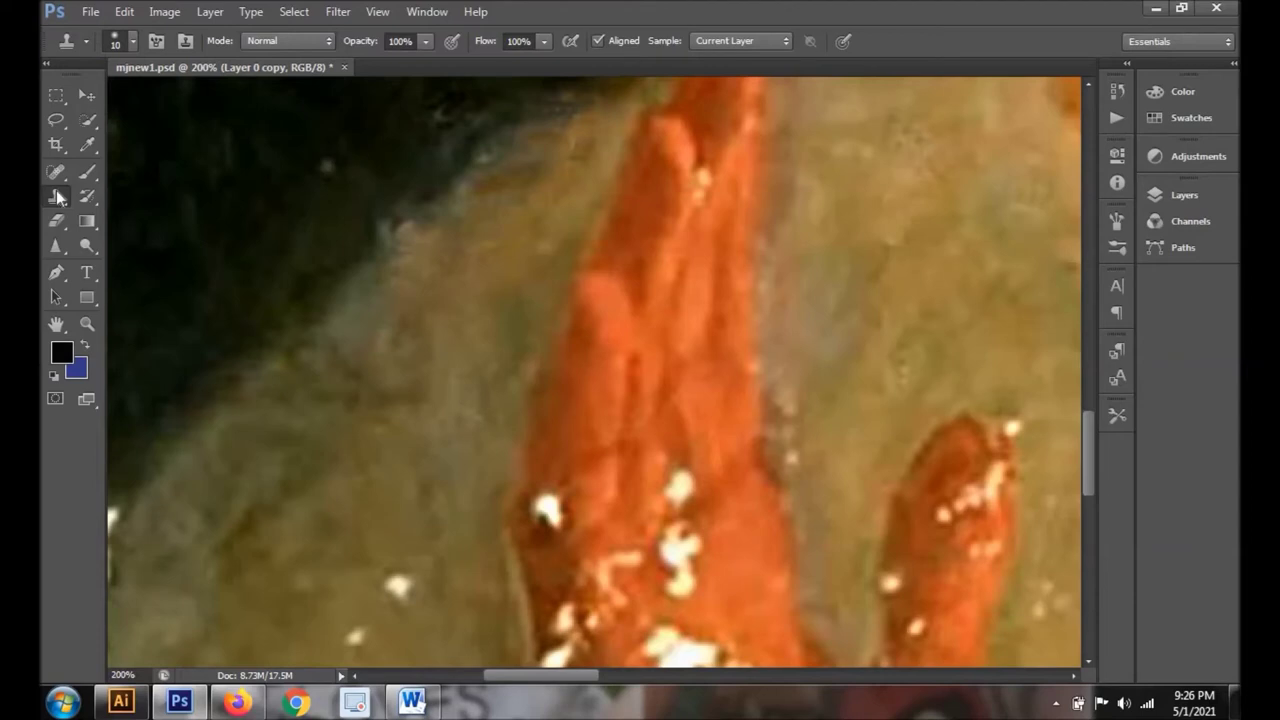
{"action": "key", "text": "z"}
{"action": "left_click", "coordinate": [757, 163]}
{"action": "scroll", "coordinate": [1090, 81], "scroll_direction": "up", "scroll_amount": 1}
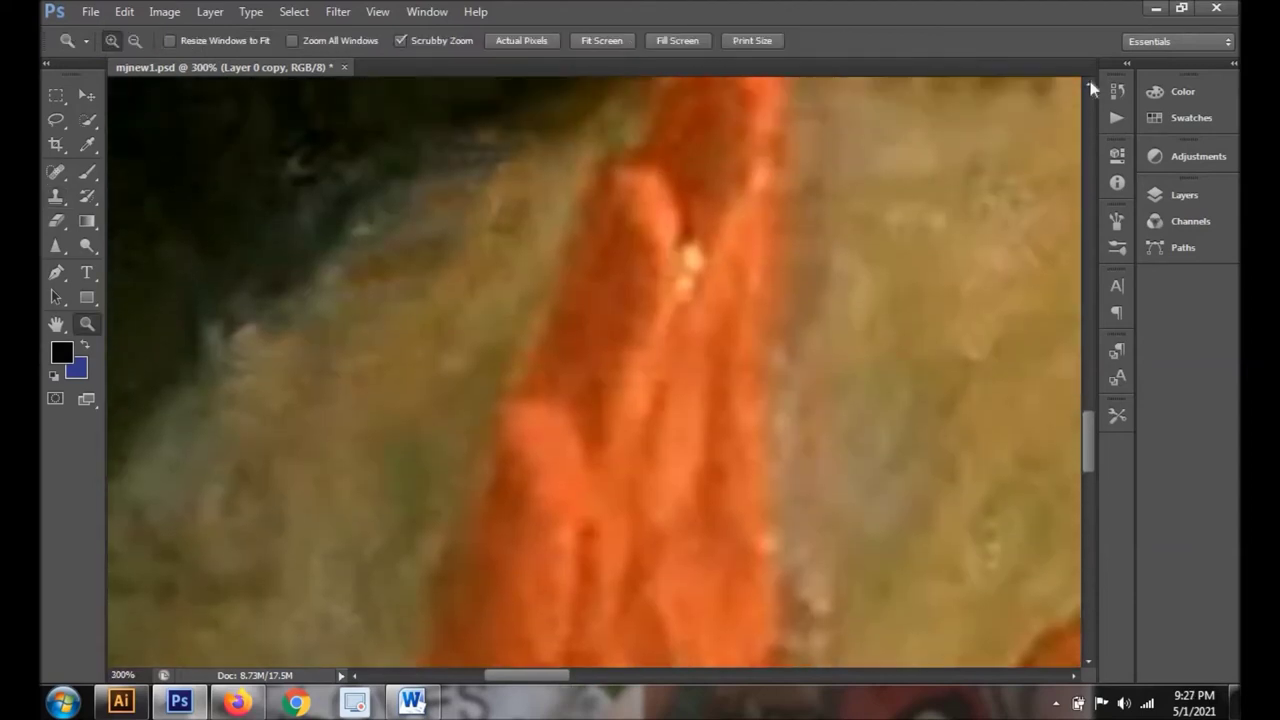
{"action": "left_click", "coordinate": [56, 196]}
{"action": "left_click", "coordinate": [118, 40]}
{"action": "left_click", "coordinate": [704, 252]}
{"action": "mouse_move", "coordinate": [704, 252]}
{"action": "left_mouse_down"}
{"action": "mouse_move", "coordinate": [691, 251]}
{"action": "mouse_move", "coordinate": [686, 306]}
{"action": "mouse_move", "coordinate": [694, 267]}
{"action": "left_mouse_up"}
Reframe the hand view and cover the white specks on the hand and finger with orange.
{"action": "right_click", "coordinate": [694, 267]}
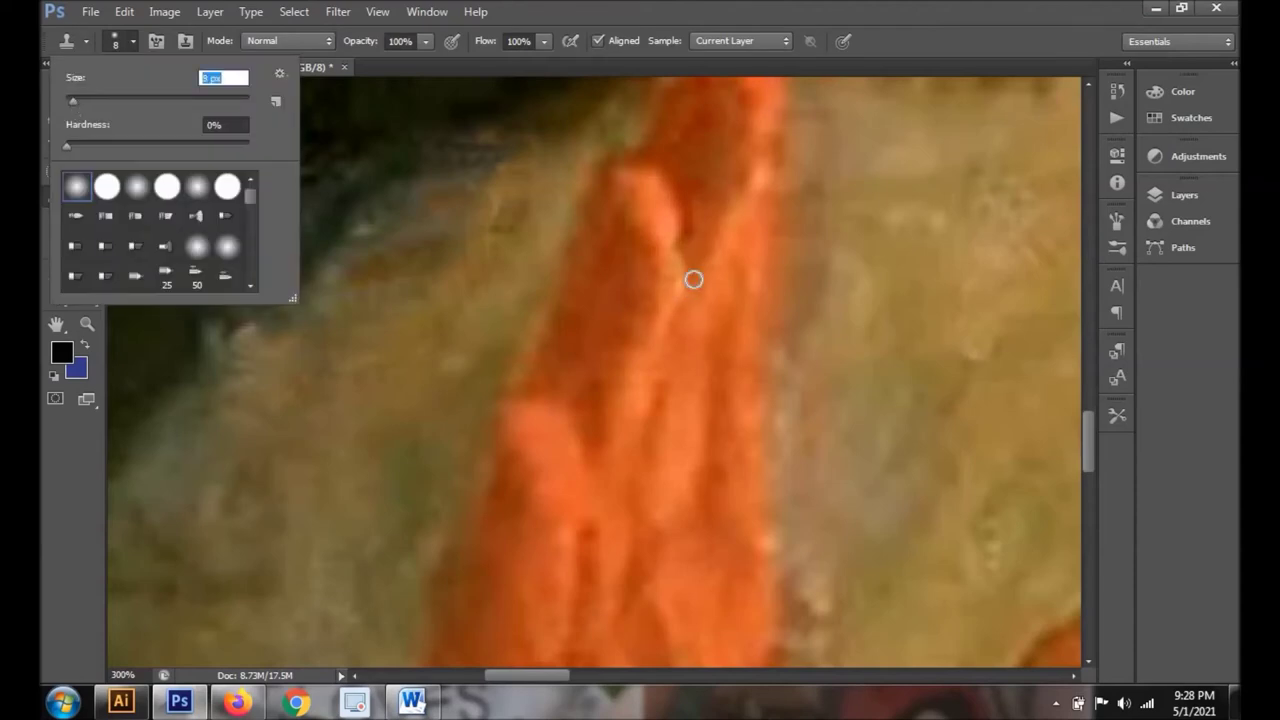
{"action": "key", "text": "z"}
{"action": "key", "text": "ctrl+1"}
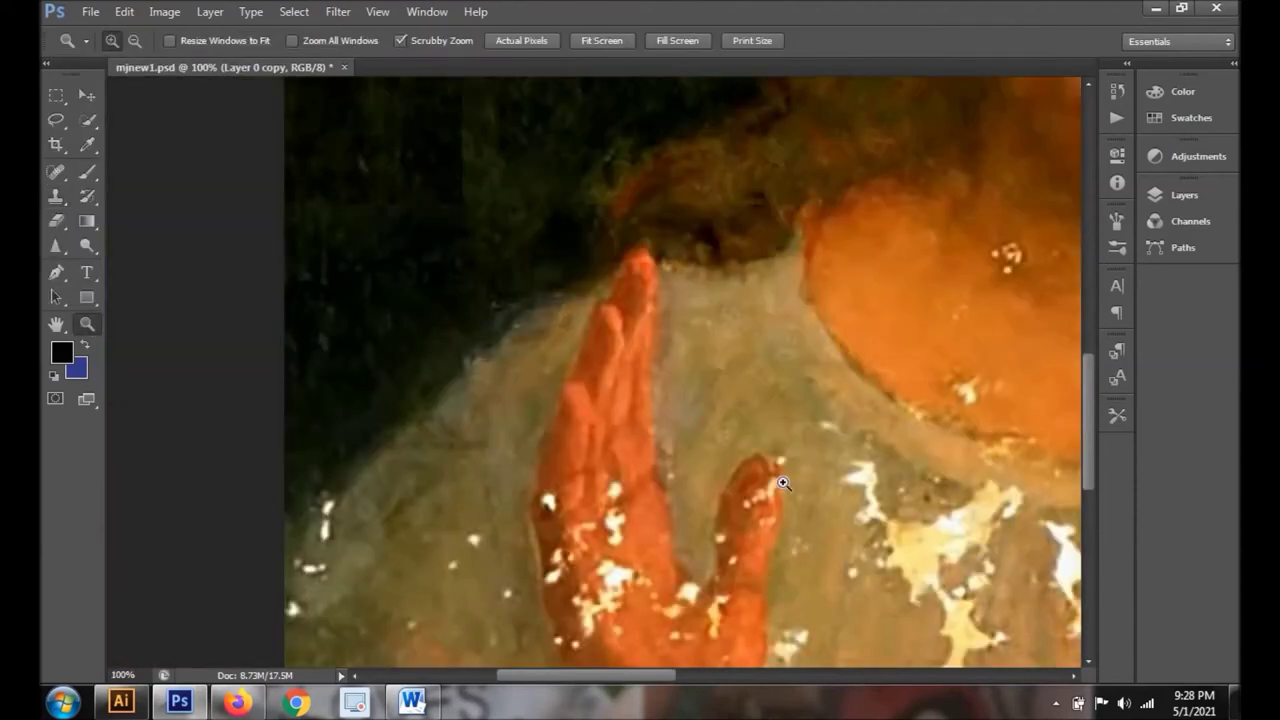
{"action": "left_click", "coordinate": [623, 540]}
{"action": "key", "text": "s"}
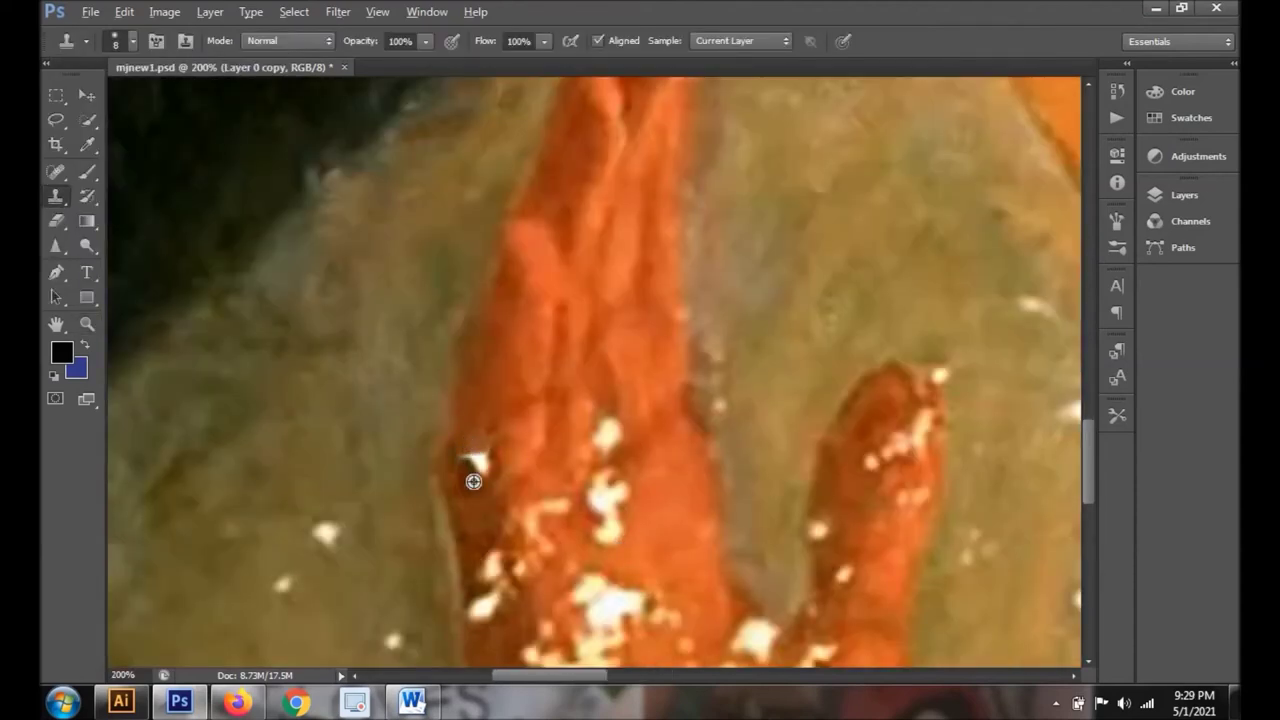
{"action": "key", "text": "z"}
{"action": "key", "text": "ctrl+1"}
{"action": "left_click", "coordinate": [612, 423]}
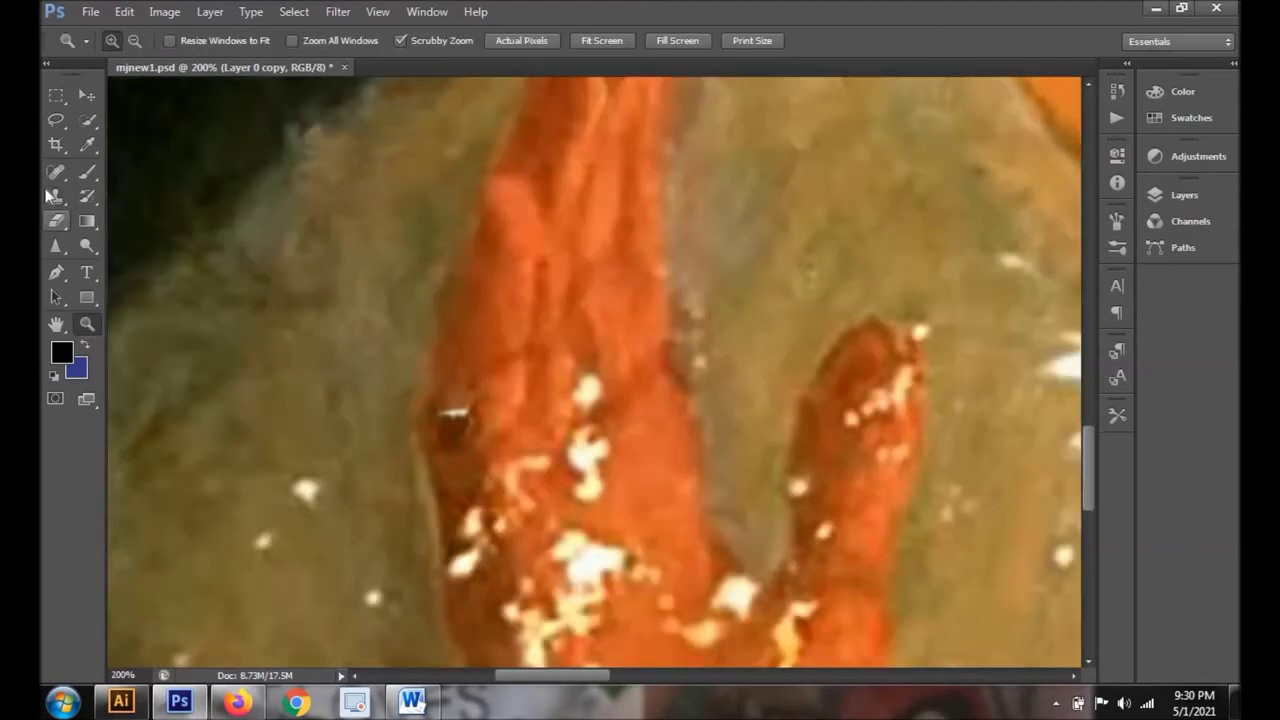
{"action": "key", "text": "s"}
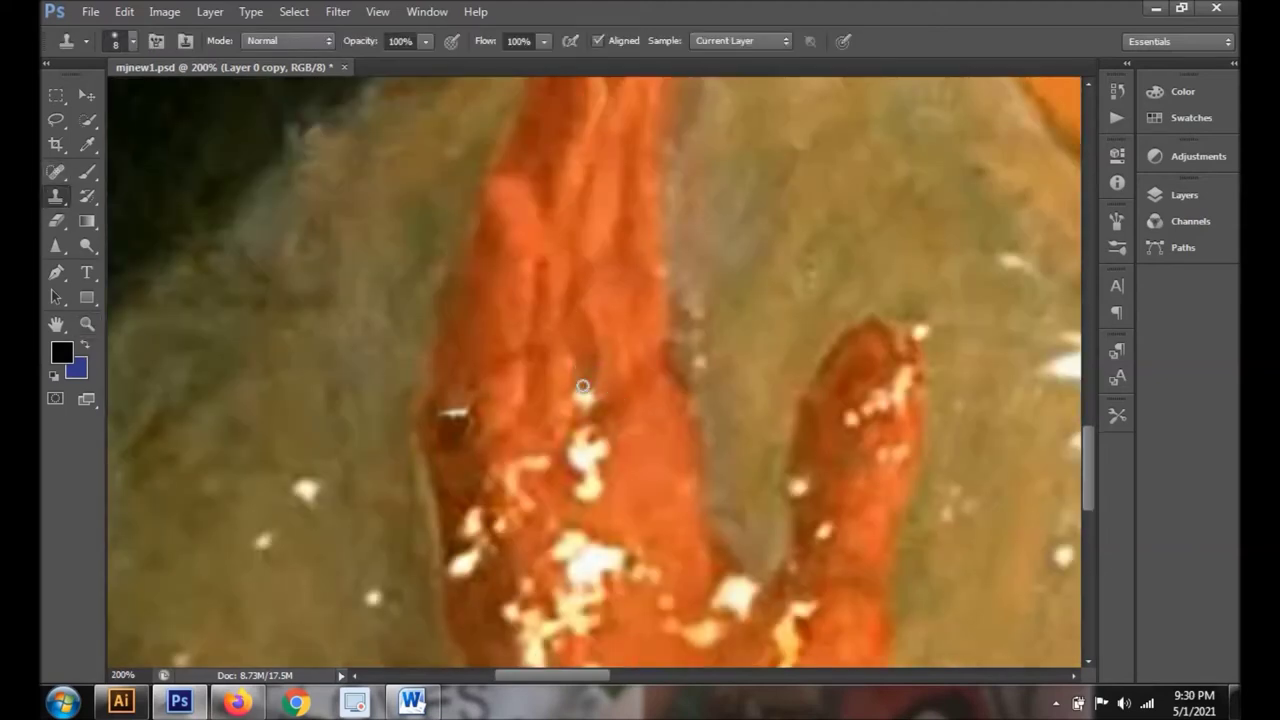
{"action": "left_click_drag", "start_coordinate": [587, 378], "coordinate": [602, 396]}
{"action": "mouse_move", "coordinate": [602, 459]}
{"action": "left_mouse_down"}
{"action": "mouse_move", "coordinate": [592, 500]}
{"action": "mouse_move", "coordinate": [590, 465]}
{"action": "mouse_move", "coordinate": [608, 456]}
{"action": "mouse_move", "coordinate": [571, 448]}
{"action": "mouse_move", "coordinate": [543, 414]}
{"action": "mouse_move", "coordinate": [507, 427]}
{"action": "left_mouse_up"}
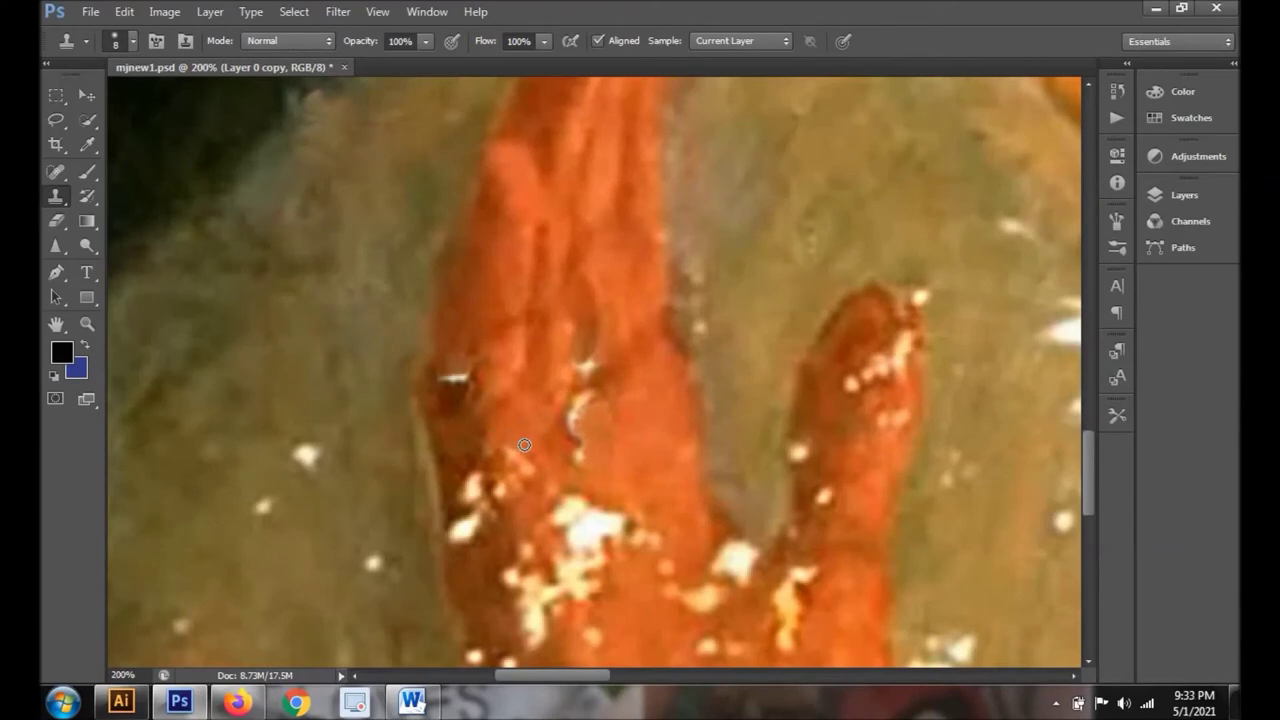
Cover more white specks at the hand edge with darker orange and spot-heal a tiny speck.
{"action": "scroll", "coordinate": [500, 445], "scroll_direction": "down", "scroll_amount": 3}
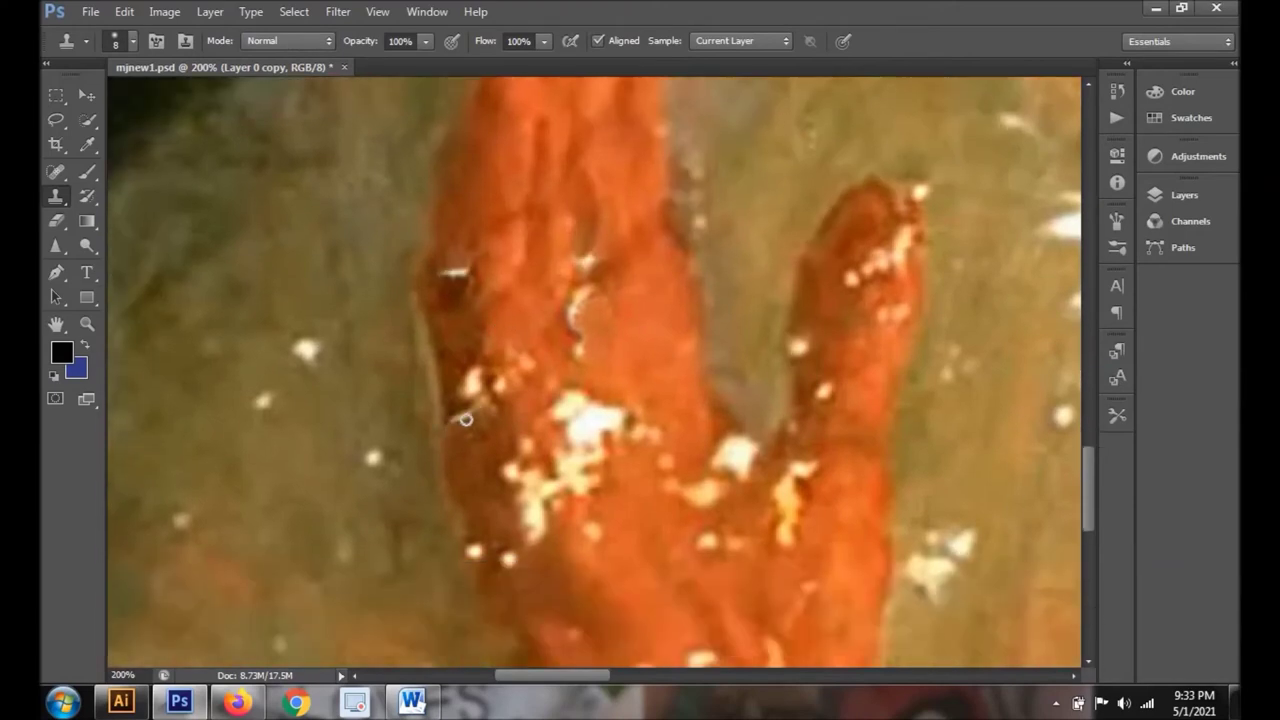
{"action": "left_click_drag", "start_coordinate": [474, 370], "coordinate": [471, 373]}
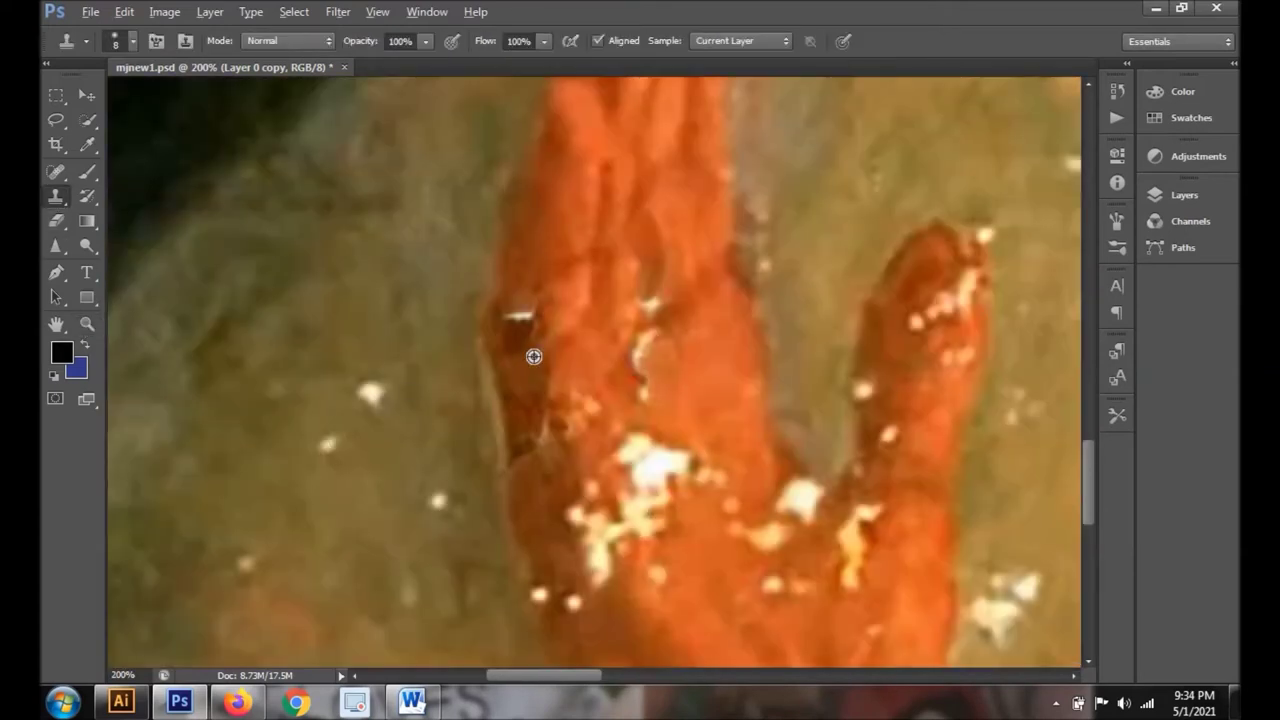
{"action": "left_click_drag", "start_coordinate": [506, 334], "coordinate": [509, 314]}
{"action": "key", "text": "ctrl+minus"}
{"action": "key", "text": "j"}
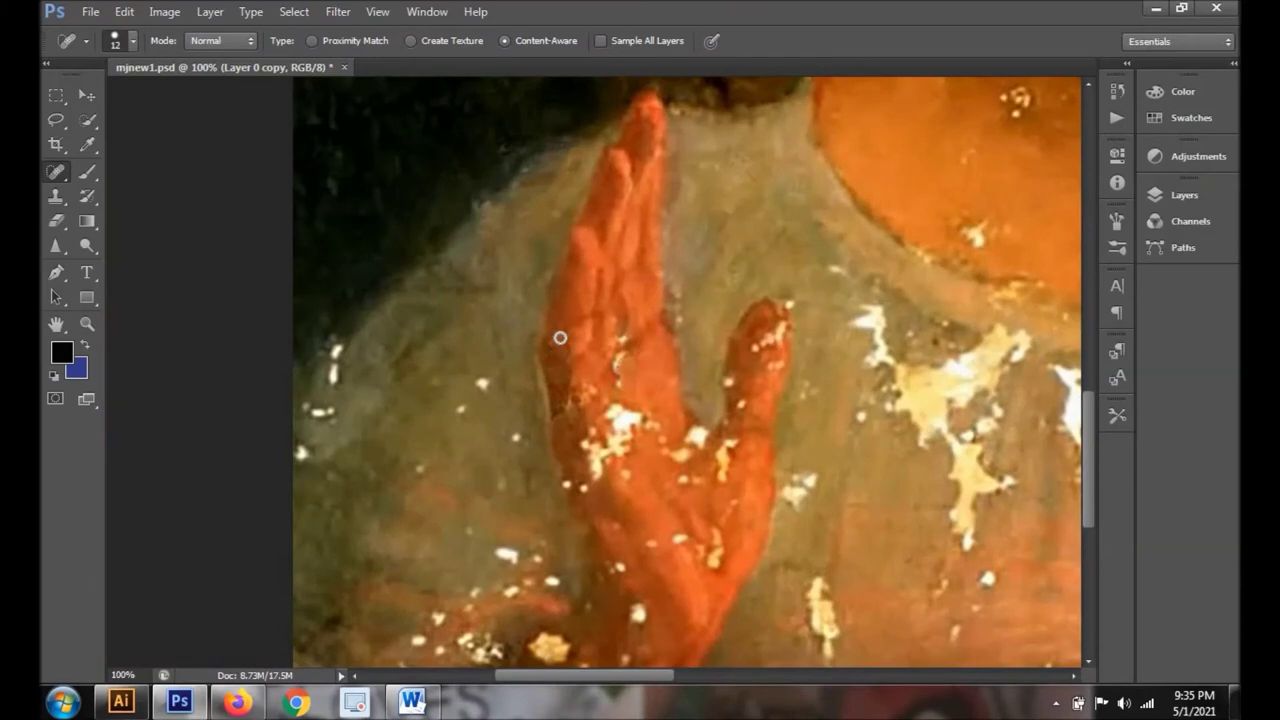
{"action": "left_click", "coordinate": [570, 484]}
Set the Clone Stamp size to 9 and turn the white streaks on the finger orange.
{"action": "key", "text": "s"}
{"action": "left_click", "coordinate": [132, 40]}
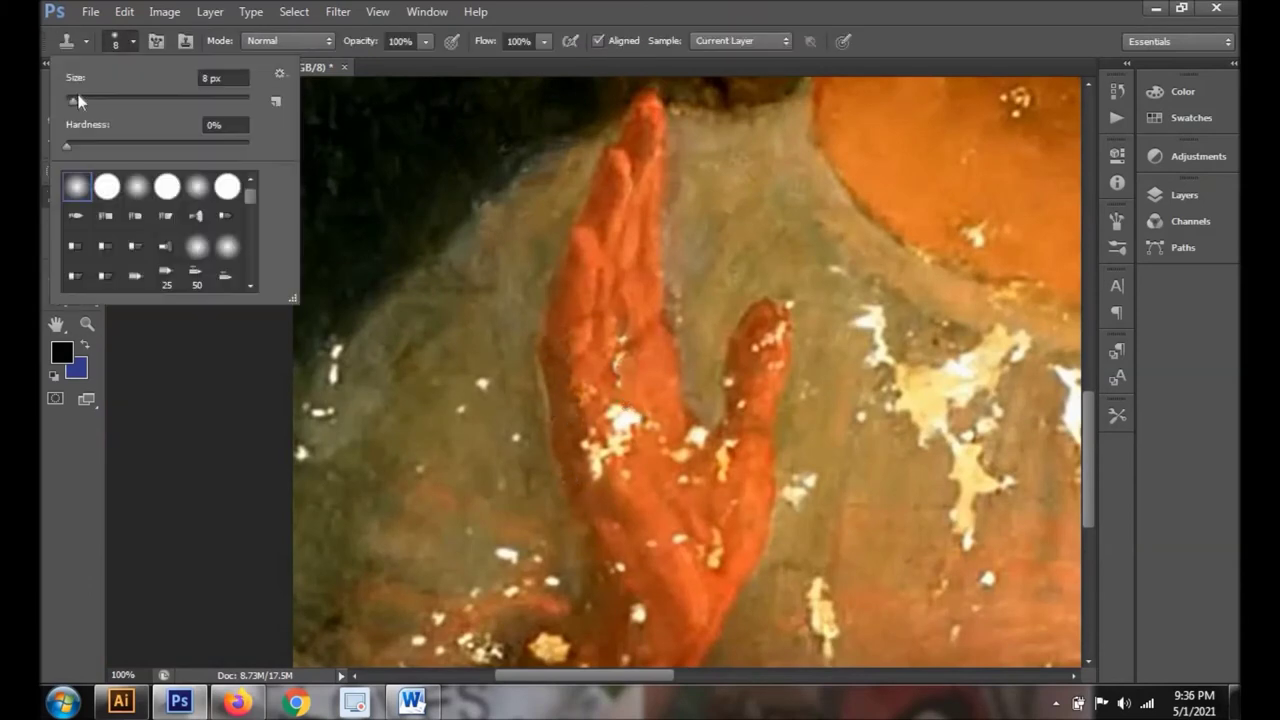
{"action": "key", "text": "z"}
{"action": "left_click", "coordinate": [650, 380]}
{"action": "key", "text": "s"}
{"action": "left_click", "coordinate": [132, 40]}
{"action": "key", "text": "Return"}
{"action": "left_click_drag", "start_coordinate": [590, 288], "coordinate": [611, 318]}
{"action": "mouse_move", "coordinate": [603, 400]}
{"action": "left_mouse_down"}
{"action": "mouse_move", "coordinate": [584, 372]}
{"action": "mouse_move", "coordinate": [624, 338]}
{"action": "left_mouse_up"}
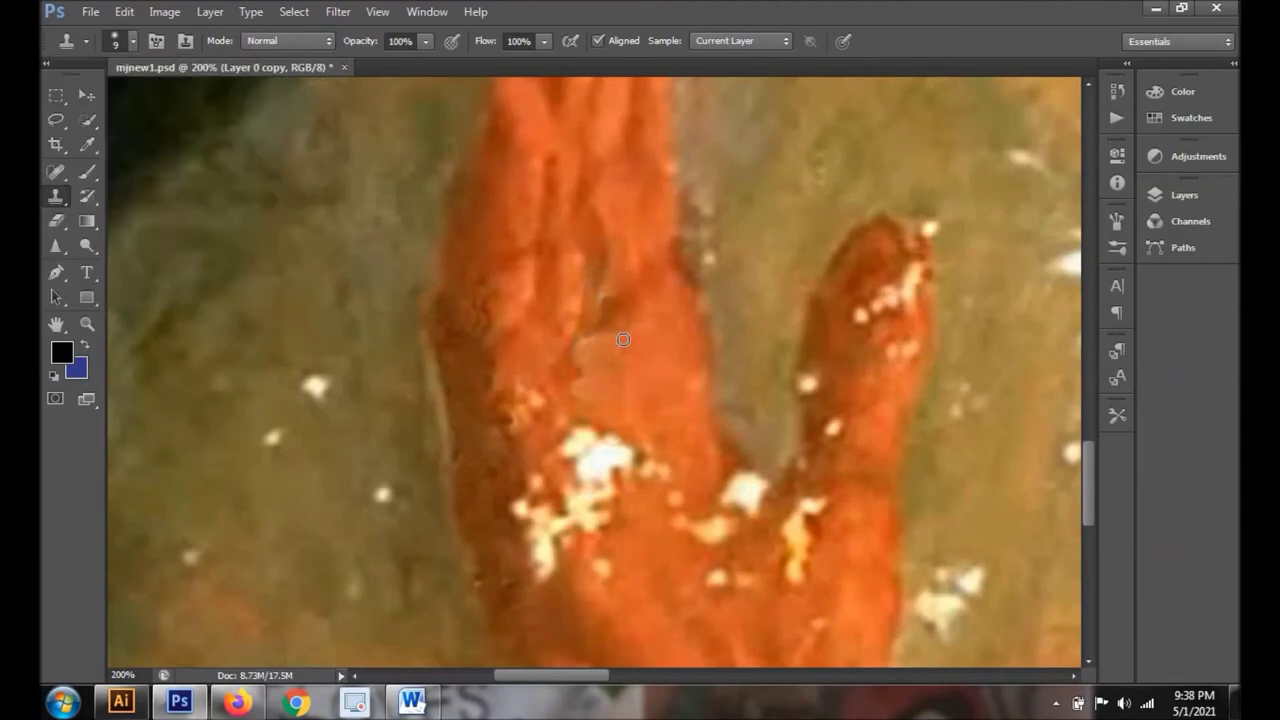
Clone the remaining white flecks in the crook between the fingers with skin tone.
{"action": "left_click", "coordinate": [629, 420], "text": "alt"}
{"action": "left_click", "coordinate": [535, 329]}
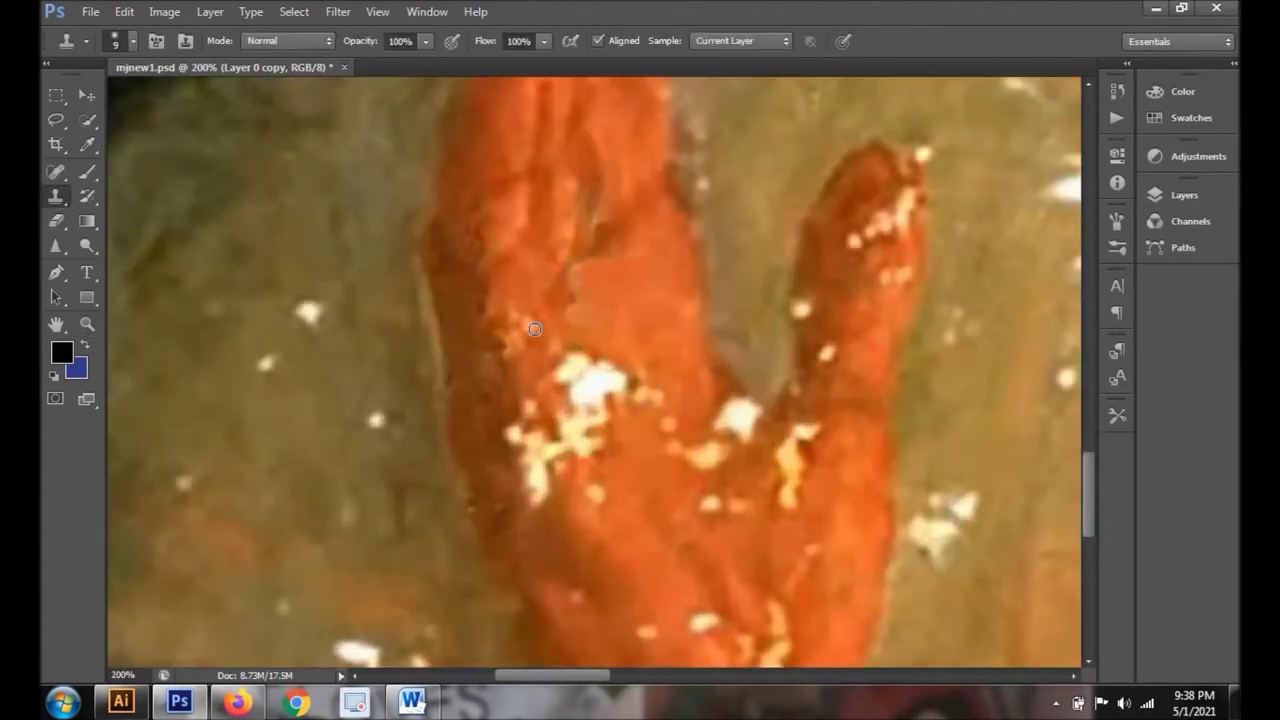
{"action": "key", "text": "j"}
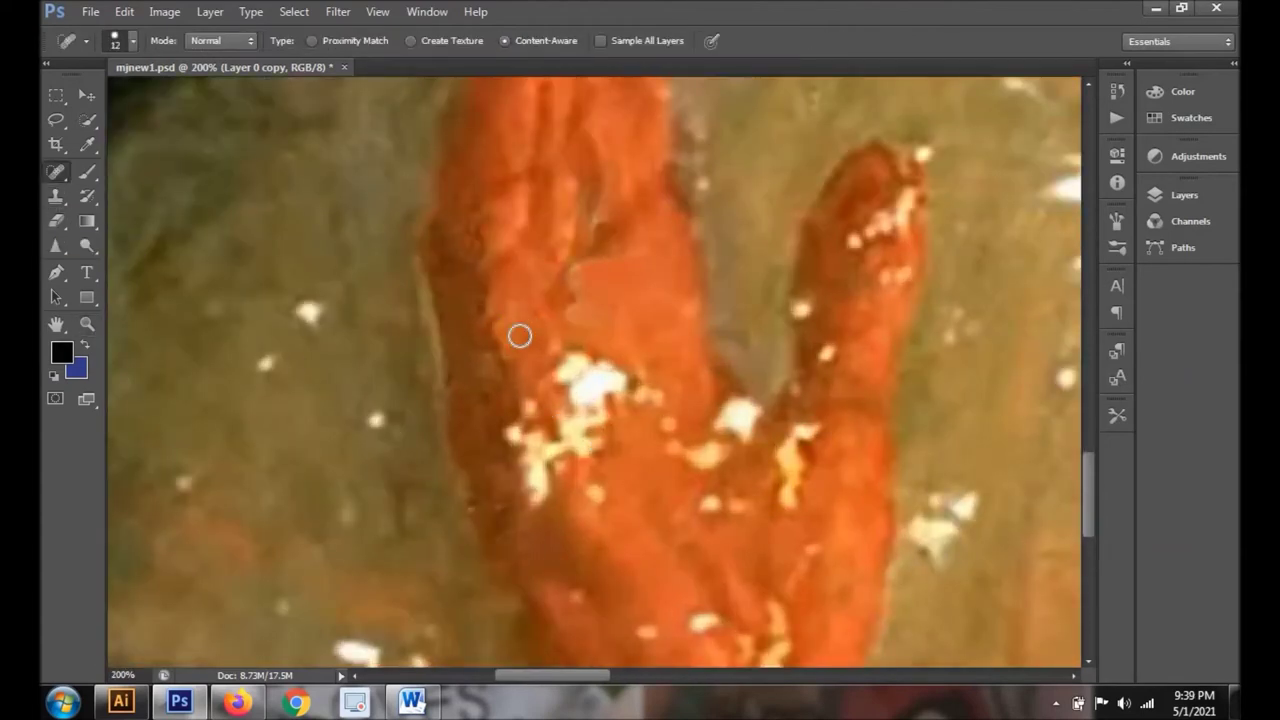
{"action": "left_click", "coordinate": [471, 343], "text": "alt"}
{"action": "left_click", "coordinate": [609, 346]}
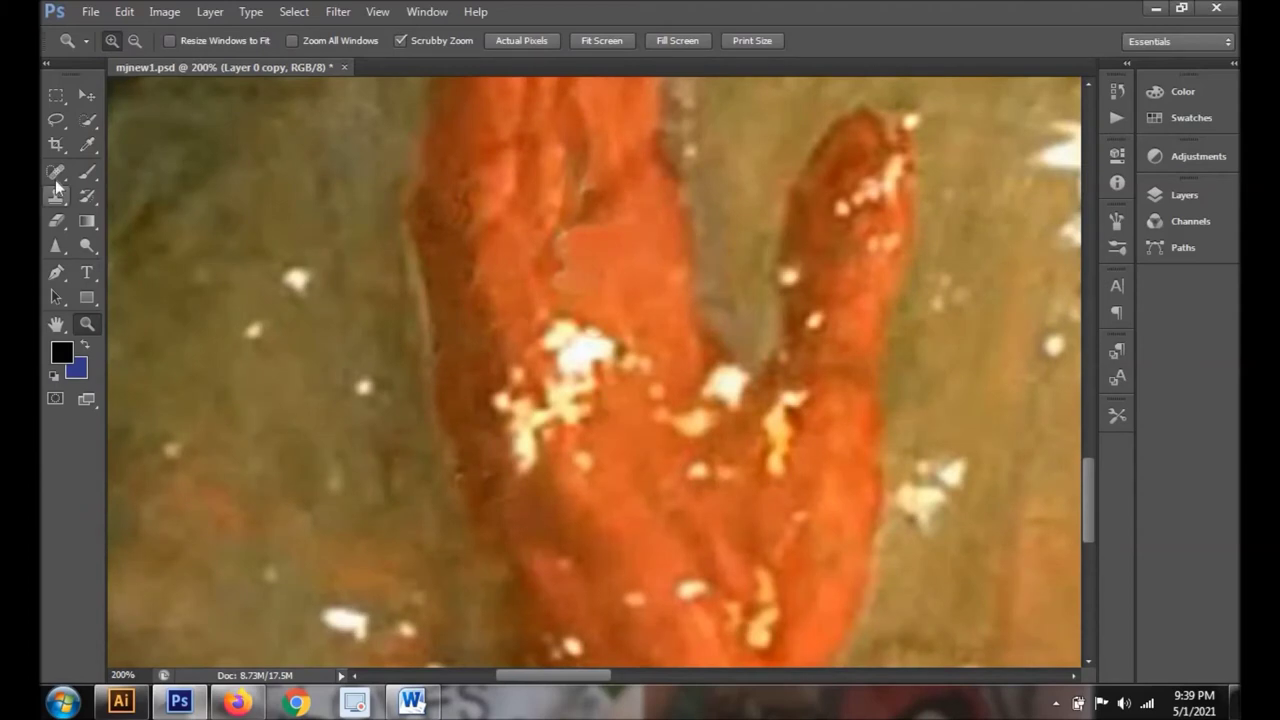
{"action": "key", "text": "s"}
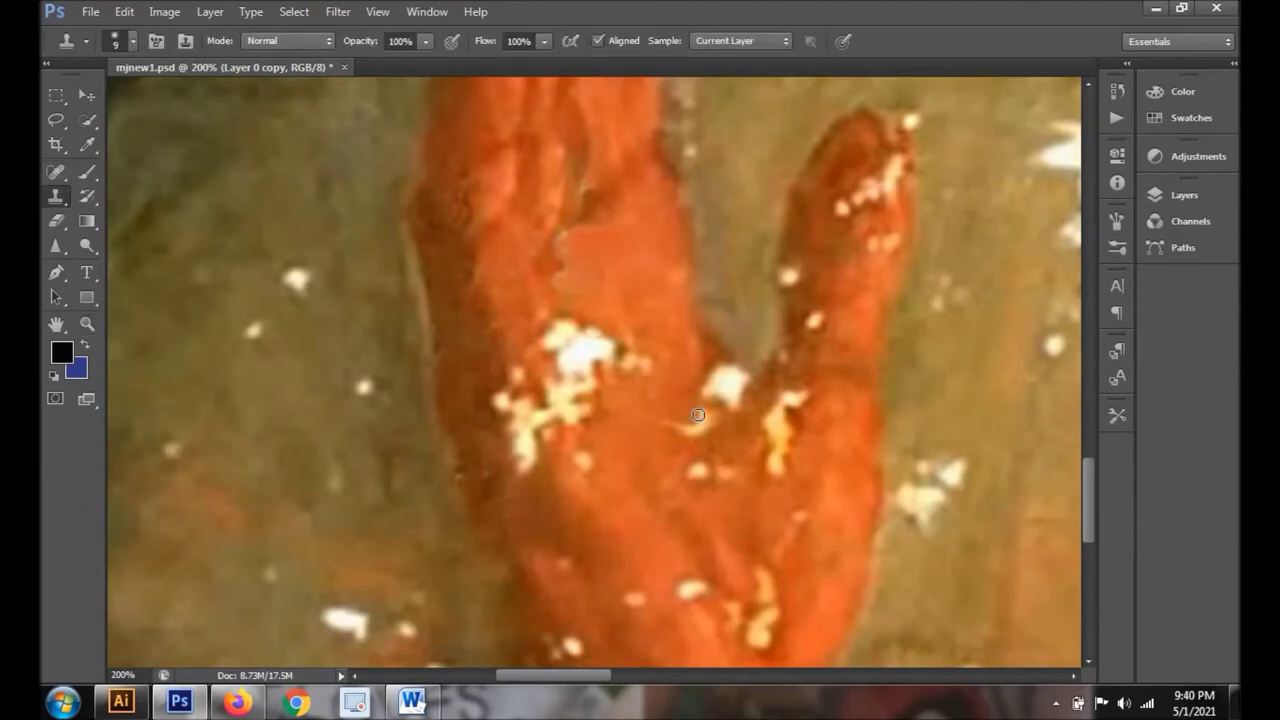
{"action": "mouse_move", "coordinate": [738, 390]}
{"action": "left_mouse_down"}
{"action": "mouse_move", "coordinate": [716, 397]}
{"action": "mouse_move", "coordinate": [716, 372]}
{"action": "mouse_move", "coordinate": [726, 368]}
{"action": "mouse_move", "coordinate": [717, 400]}
{"action": "mouse_move", "coordinate": [737, 372]}
{"action": "mouse_move", "coordinate": [791, 400]}
{"action": "mouse_move", "coordinate": [786, 455]}
{"action": "mouse_move", "coordinate": [771, 429]}
{"action": "mouse_move", "coordinate": [766, 457]}
{"action": "mouse_move", "coordinate": [697, 471]}
{"action": "mouse_move", "coordinate": [716, 477]}
{"action": "left_mouse_up"}
{"action": "key", "text": "z"}
{"action": "left_click", "coordinate": [716, 477], "text": "alt"}
{"action": "key", "text": "j"}
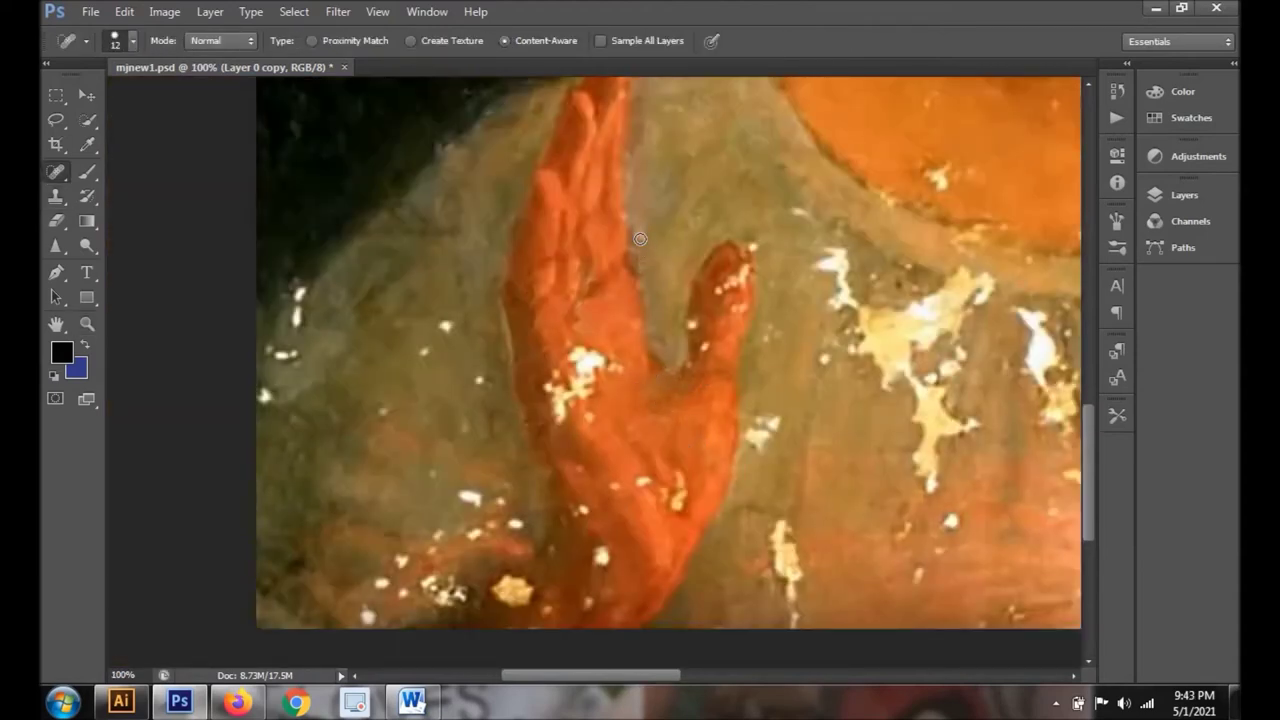
Clone over the white specks in the dark lower-left background and left of the hand.
{"action": "key", "text": "z"}
{"action": "key", "text": "s"}
{"action": "left_click", "coordinate": [132, 40]}
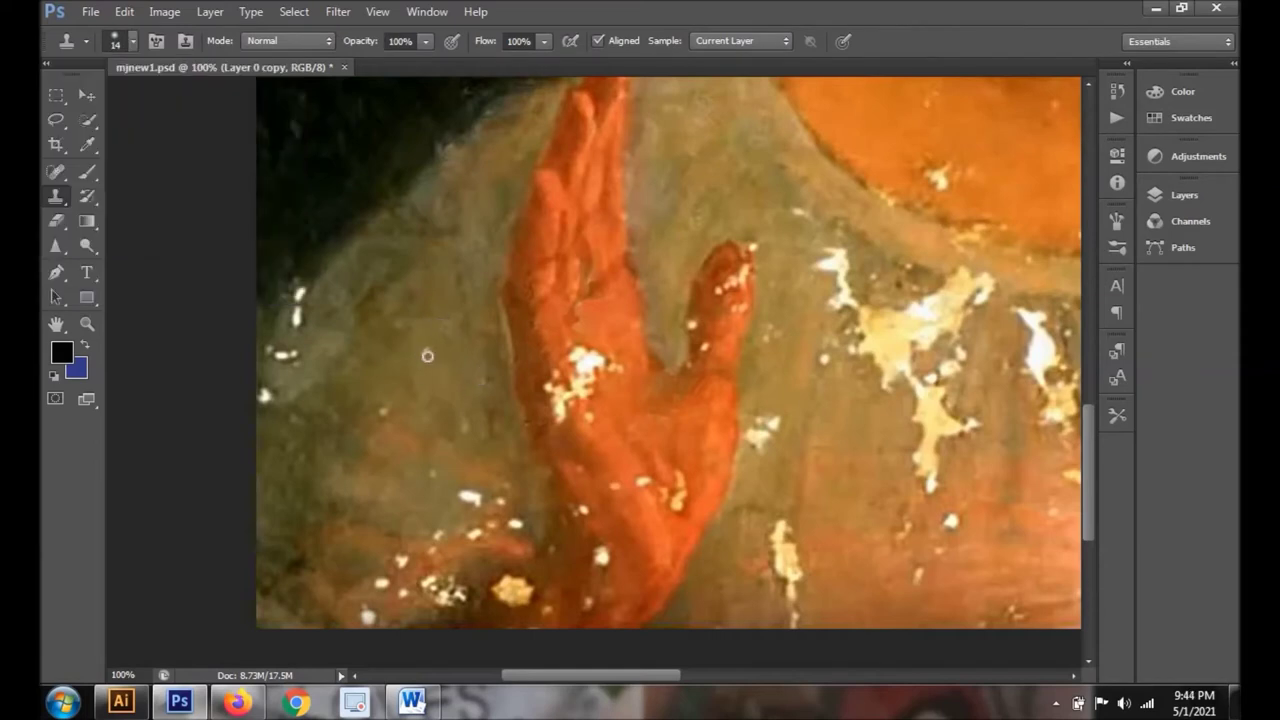
{"action": "left_click_drag", "start_coordinate": [300, 343], "coordinate": [274, 354]}
{"action": "left_click", "coordinate": [296, 320]}
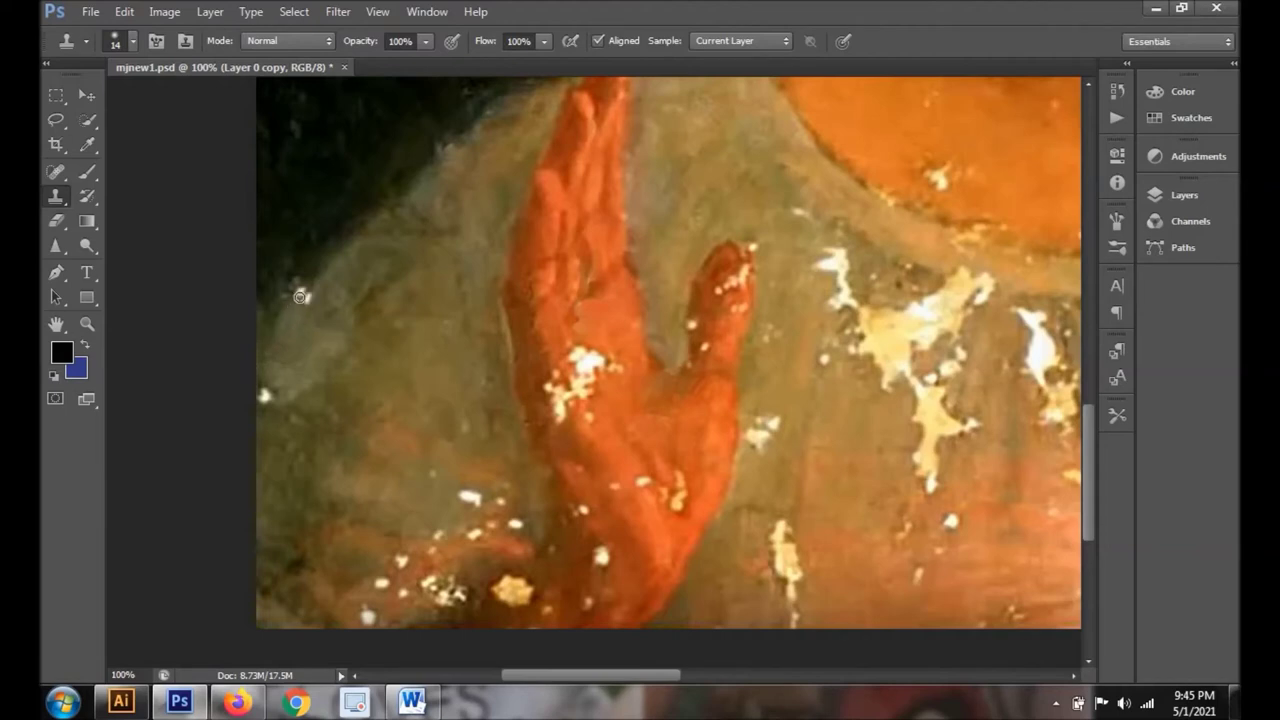
{"action": "left_click_drag", "start_coordinate": [299, 293], "coordinate": [289, 288]}
{"action": "left_click_drag", "start_coordinate": [264, 396], "coordinate": [268, 412]}
Paint out the small white specks at the bottom left and at the hand's base.
{"action": "left_click", "coordinate": [463, 491]}
{"action": "scroll", "coordinate": [1094, 670], "scroll_direction": "down", "scroll_amount": 3}
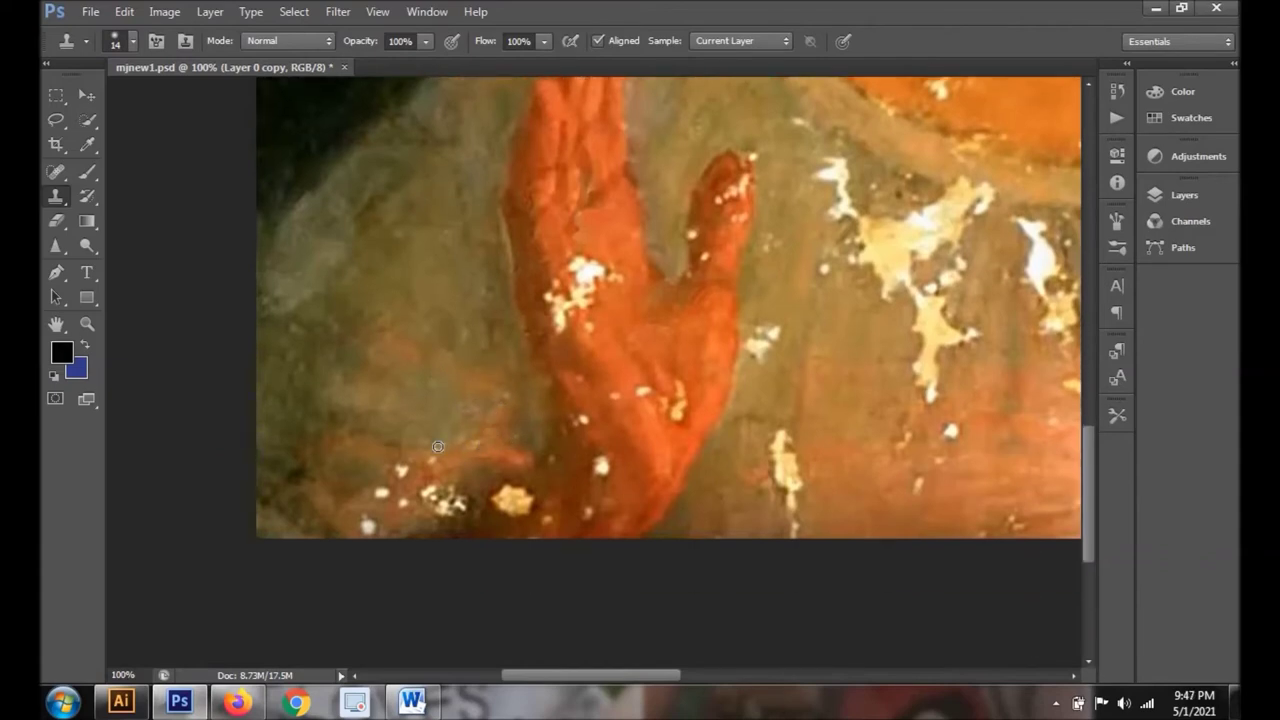
{"action": "left_click", "coordinate": [404, 471]}
{"action": "left_click", "coordinate": [381, 494]}
{"action": "left_click", "coordinate": [366, 523]}
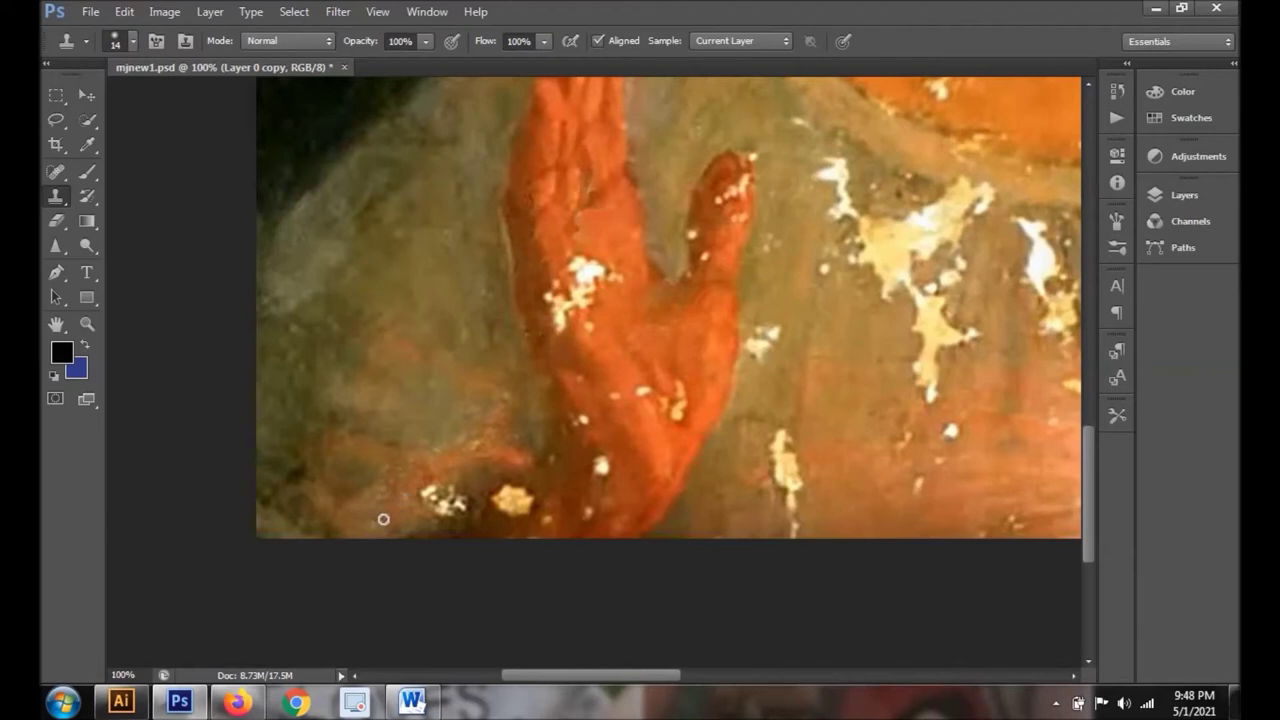
{"action": "left_click", "coordinate": [430, 490]}
{"action": "left_click", "coordinate": [87, 326]}
Clone away the specks near the wrist, on the lower hand and on the raised fingertip.
{"action": "key", "text": "s"}
{"action": "left_click", "coordinate": [525, 490]}
{"action": "left_click", "coordinate": [508, 489]}
{"action": "left_click", "coordinate": [500, 505]}
{"action": "left_click", "coordinate": [500, 508]}
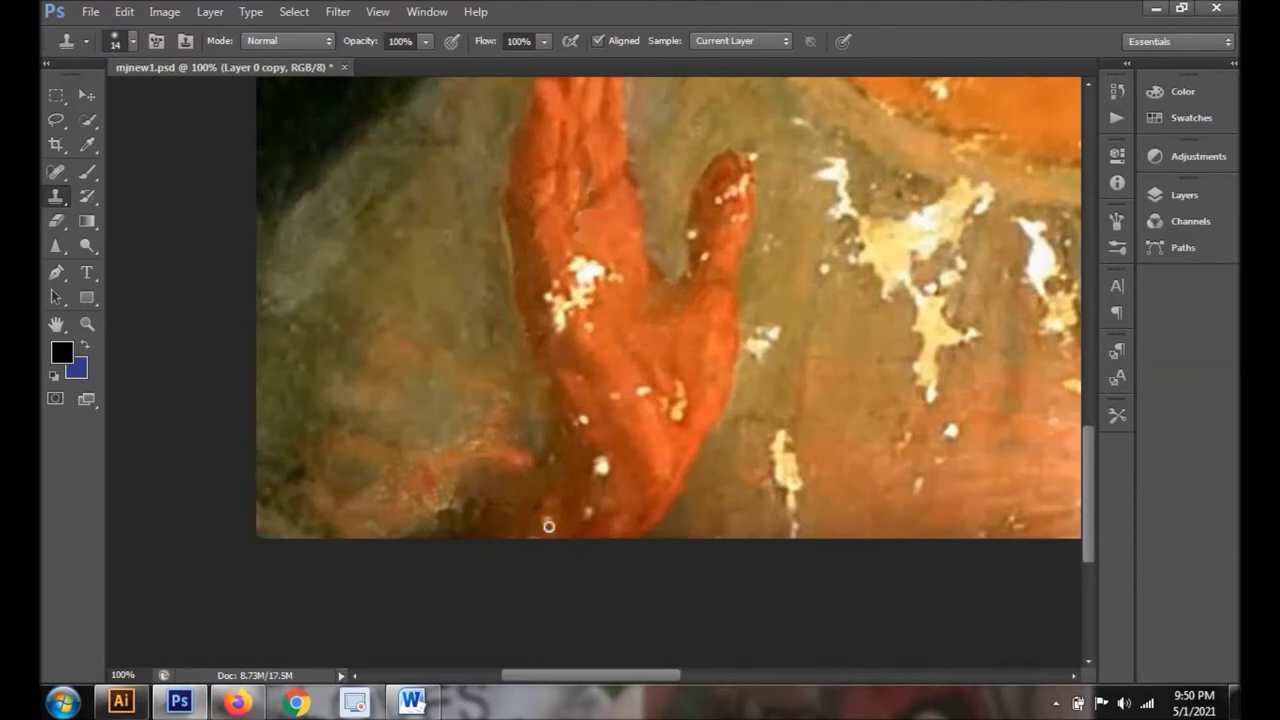
{"action": "left_click", "coordinate": [603, 467]}
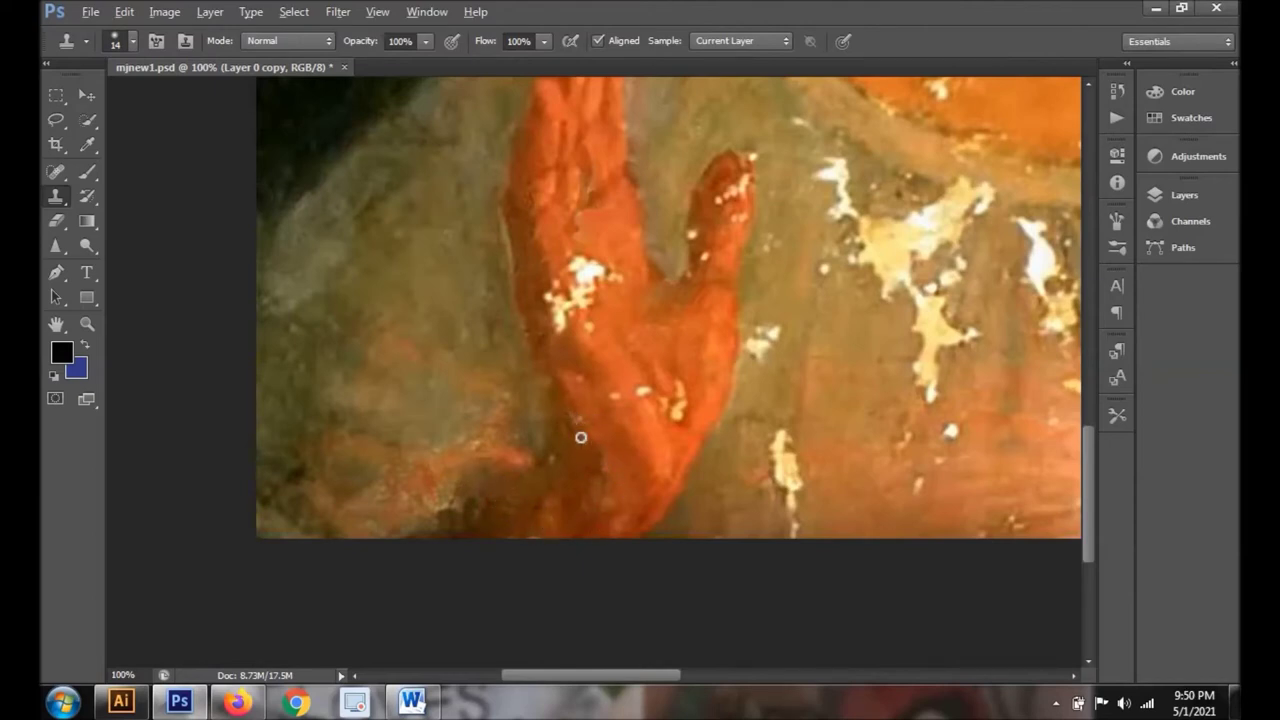
{"action": "left_click", "coordinate": [678, 386]}
{"action": "left_click", "coordinate": [664, 411]}
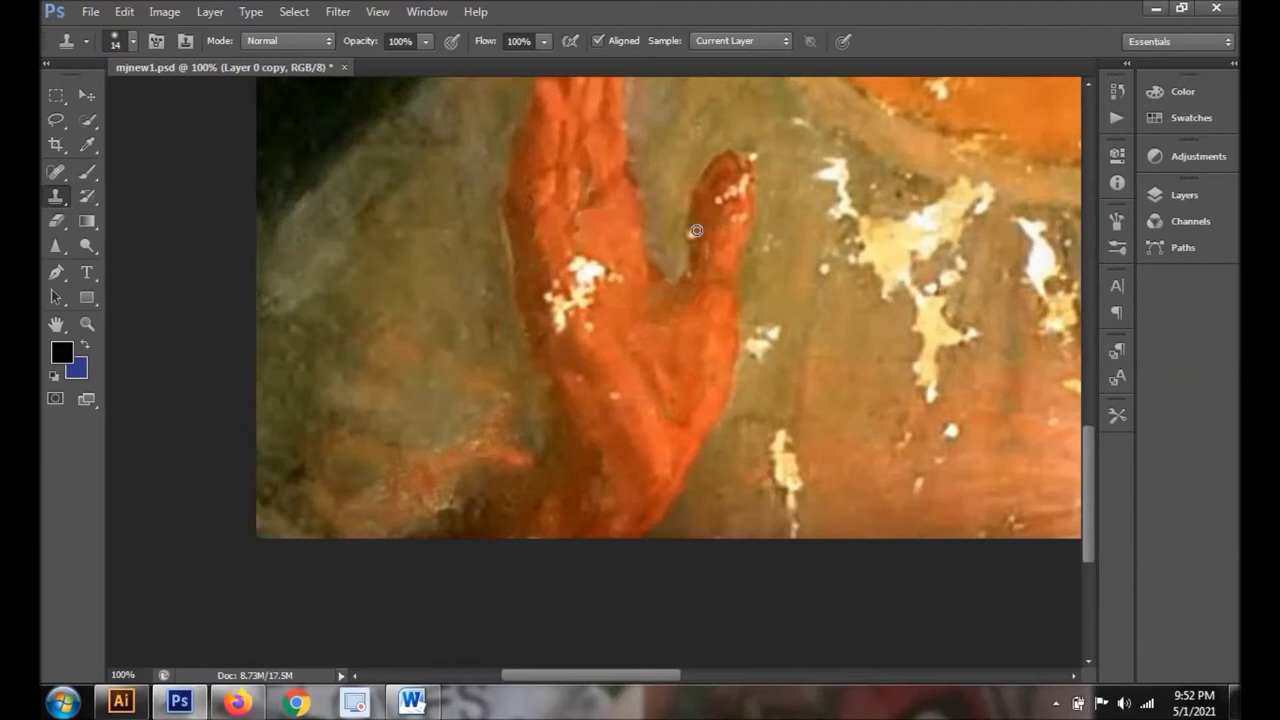
{"action": "left_click_drag", "start_coordinate": [713, 191], "coordinate": [737, 189]}
{"action": "left_click", "coordinate": [745, 204]}
Clone olive robe tones over the cream drip, the large flake blob and the yellow streak.
{"action": "left_click_drag", "start_coordinate": [974, 342], "coordinate": [936, 330]}
{"action": "mouse_move", "coordinate": [927, 414]}
{"action": "left_mouse_down"}
{"action": "mouse_move", "coordinate": [910, 295]}
{"action": "mouse_move", "coordinate": [927, 321]}
{"action": "mouse_move", "coordinate": [935, 290]}
{"action": "mouse_move", "coordinate": [880, 272]}
{"action": "mouse_move", "coordinate": [888, 298]}
{"action": "mouse_move", "coordinate": [910, 262]}
{"action": "mouse_move", "coordinate": [855, 258]}
{"action": "mouse_move", "coordinate": [941, 241]}
{"action": "left_mouse_up"}
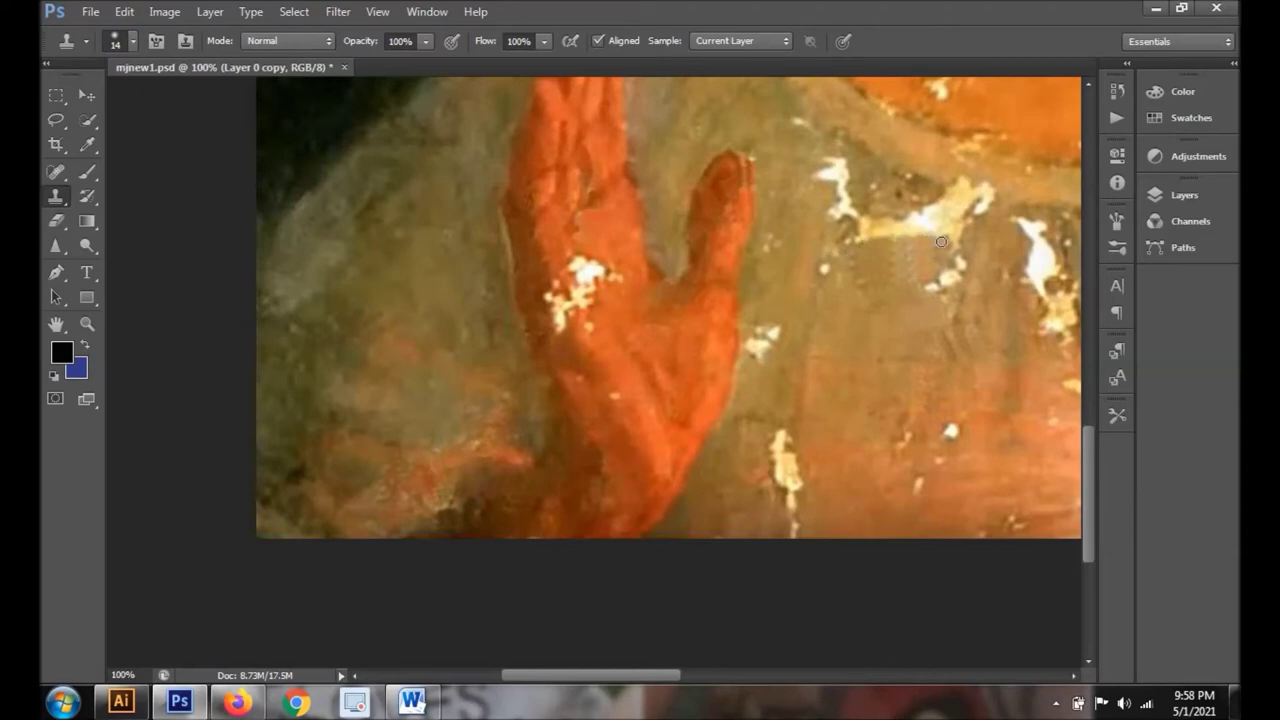
{"action": "mouse_move", "coordinate": [938, 189]}
{"action": "left_mouse_down"}
{"action": "mouse_move", "coordinate": [905, 215]}
{"action": "mouse_move", "coordinate": [950, 195]}
{"action": "mouse_move", "coordinate": [870, 220]}
{"action": "mouse_move", "coordinate": [940, 220]}
{"action": "left_mouse_up"}
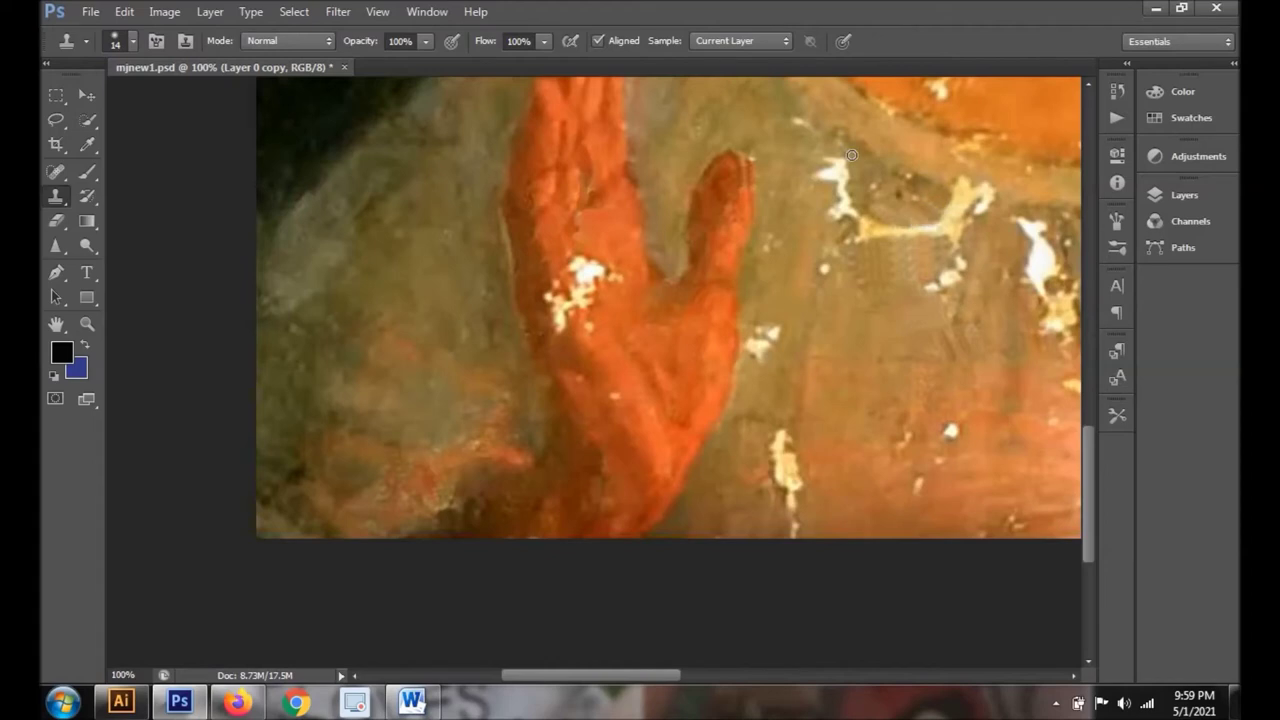
{"action": "mouse_move", "coordinate": [847, 165]}
{"action": "left_mouse_down"}
{"action": "mouse_move", "coordinate": [850, 210]}
{"action": "mouse_move", "coordinate": [840, 184]}
{"action": "mouse_move", "coordinate": [840, 201]}
{"action": "left_mouse_up"}
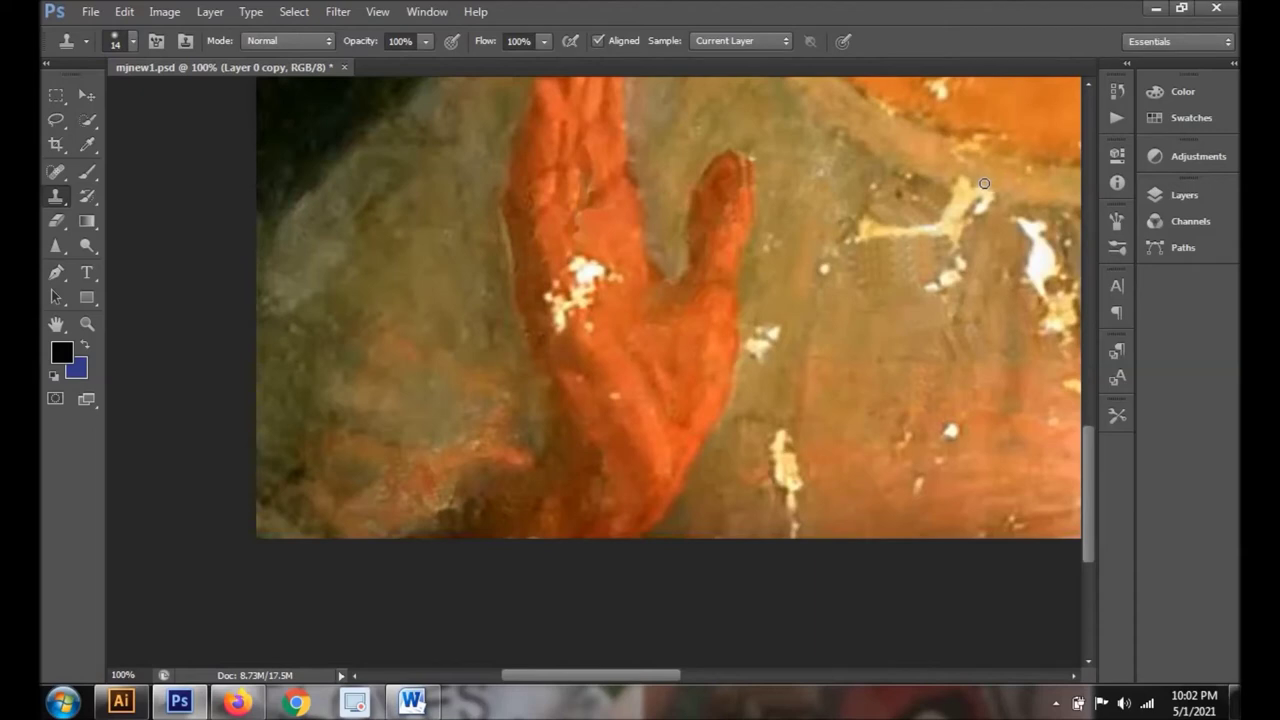
{"action": "mouse_move", "coordinate": [962, 189]}
{"action": "left_mouse_down"}
{"action": "mouse_move", "coordinate": [990, 203]}
{"action": "mouse_move", "coordinate": [952, 217]}
{"action": "left_mouse_up"}
{"action": "left_click_drag", "start_coordinate": [862, 212], "coordinate": [972, 221]}
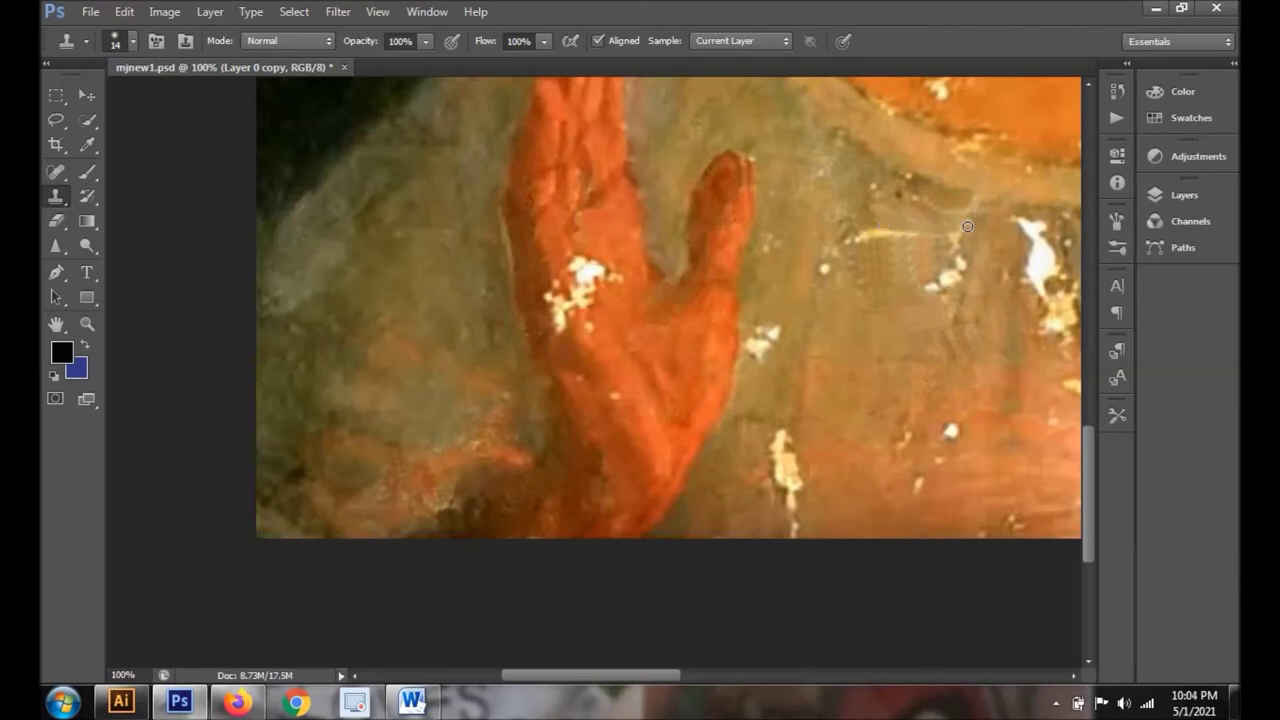
{"action": "left_click_drag", "start_coordinate": [852, 250], "coordinate": [908, 234]}
{"action": "key", "text": "j"}
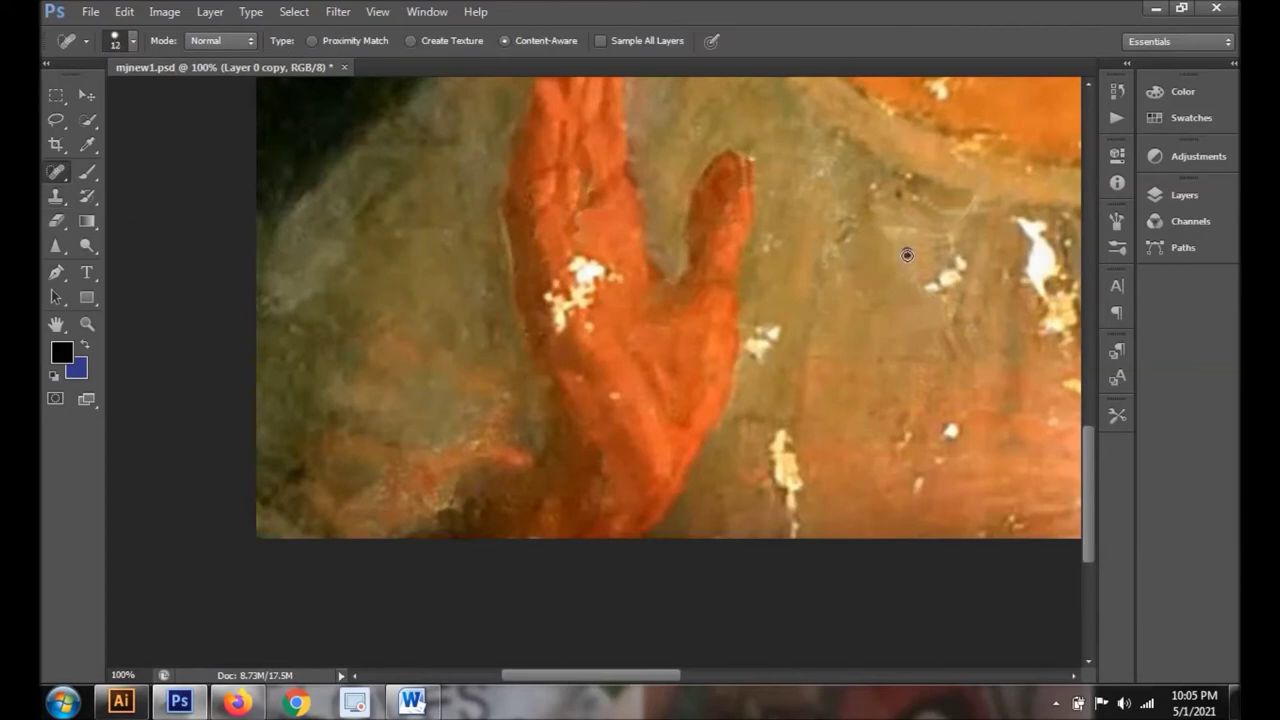
Spot-heal specks on the robe and clone over the white patches beside and on the hand.
{"action": "left_click", "coordinate": [886, 191]}
{"action": "key", "text": "s"}
{"action": "mouse_move", "coordinate": [965, 267]}
{"action": "left_mouse_down"}
{"action": "mouse_move", "coordinate": [948, 278]}
{"action": "mouse_move", "coordinate": [952, 262]}
{"action": "left_mouse_up"}
{"action": "mouse_move", "coordinate": [1061, 213]}
{"action": "left_mouse_down"}
{"action": "mouse_move", "coordinate": [1027, 283]}
{"action": "mouse_move", "coordinate": [1054, 327]}
{"action": "left_mouse_up"}
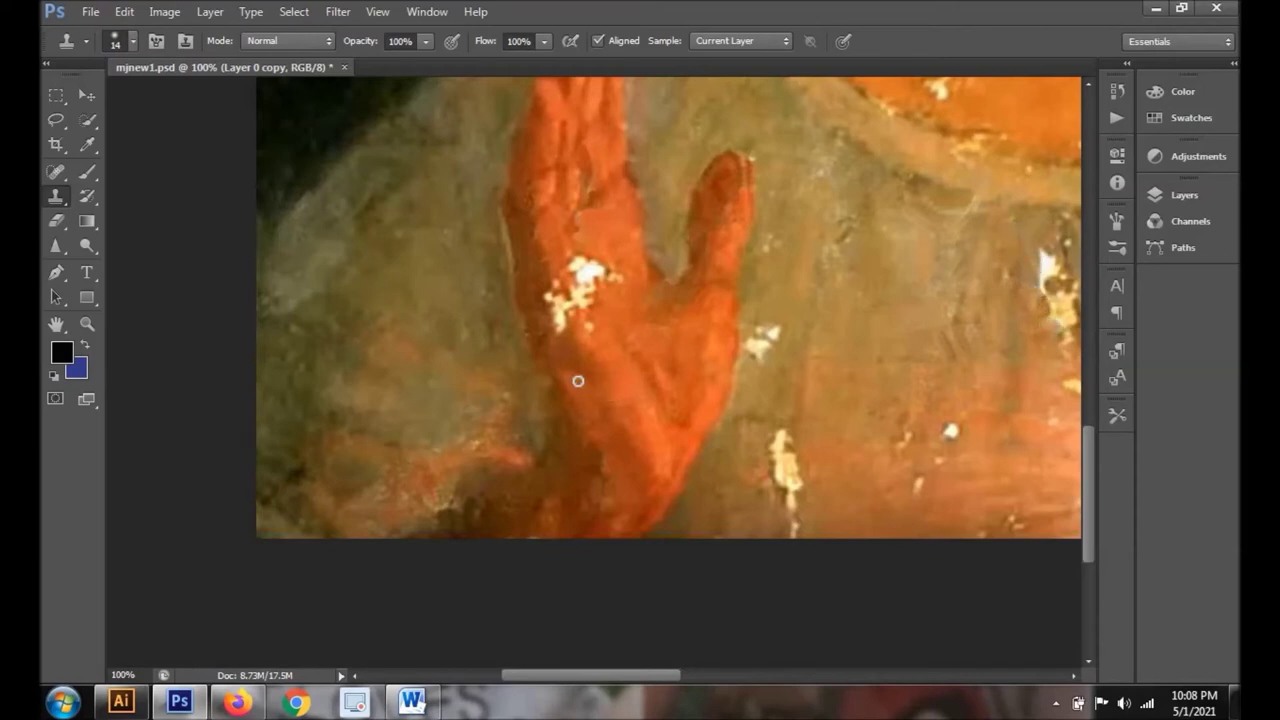
{"action": "mouse_move", "coordinate": [617, 280]}
{"action": "left_mouse_down"}
{"action": "mouse_move", "coordinate": [565, 328]}
{"action": "mouse_move", "coordinate": [550, 325]}
{"action": "mouse_move", "coordinate": [544, 284]}
{"action": "mouse_move", "coordinate": [563, 314]}
{"action": "mouse_move", "coordinate": [581, 297]}
{"action": "left_mouse_up"}
Clone away the small white fleck at lower right and the remaining flake on the palm.
{"action": "key", "text": "j"}
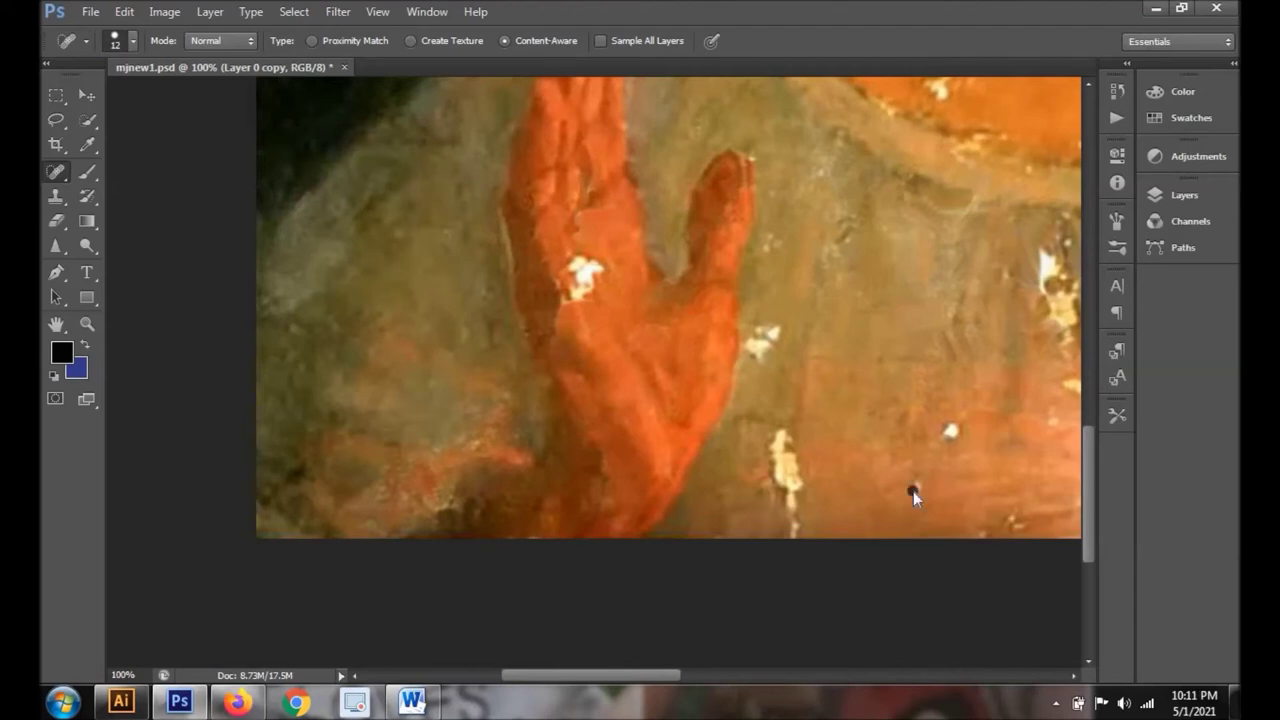
{"action": "left_click", "coordinate": [57, 196]}
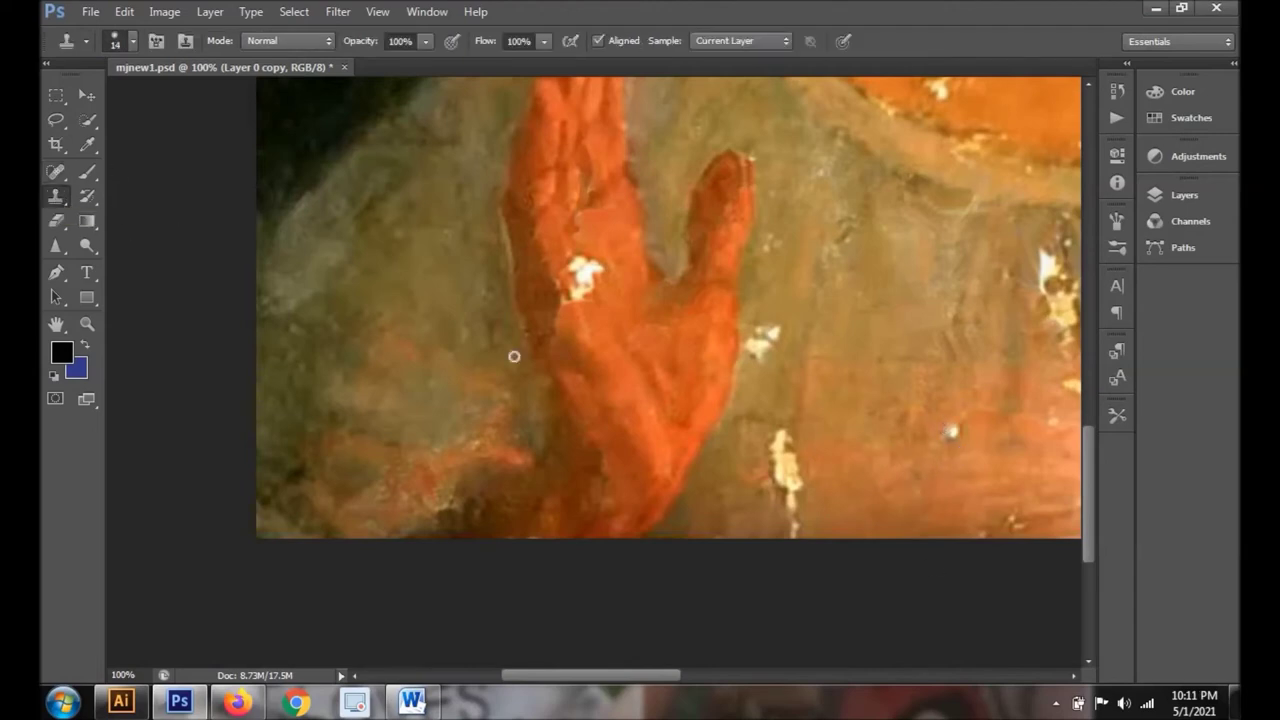
{"action": "left_click_drag", "start_coordinate": [779, 329], "coordinate": [761, 336]}
{"action": "left_click_drag", "start_coordinate": [752, 336], "coordinate": [748, 348]}
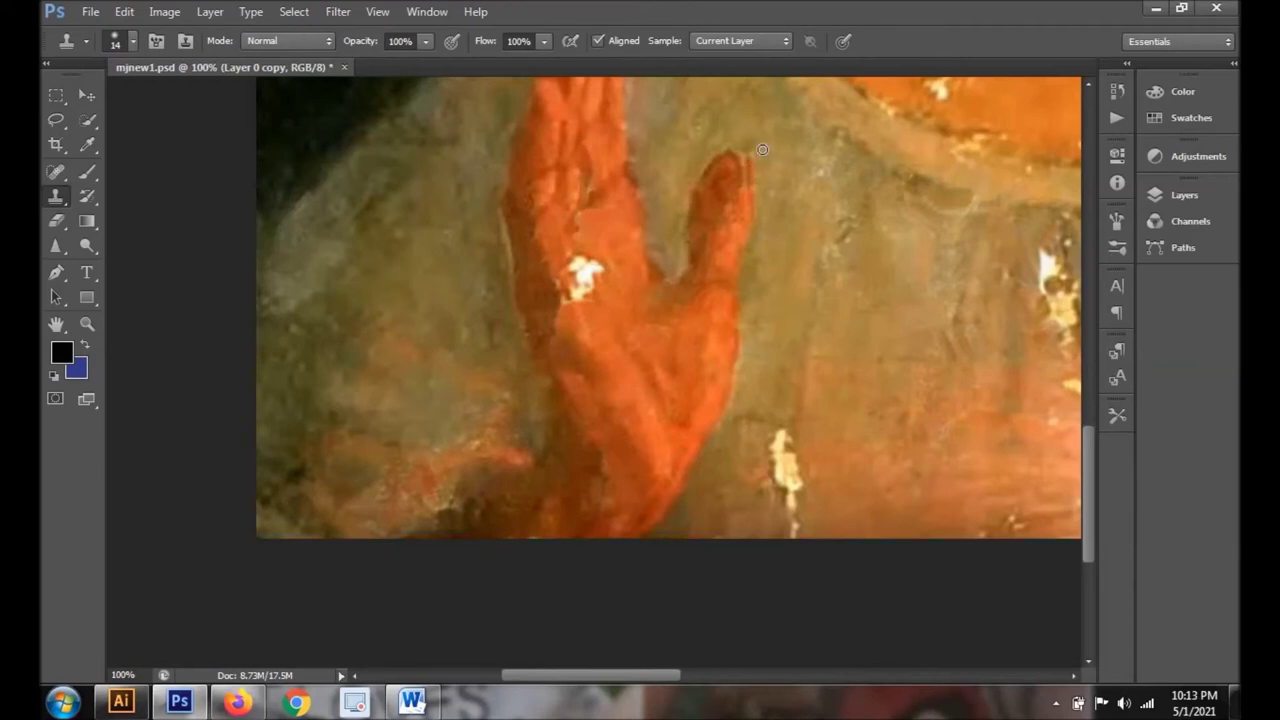
{"action": "mouse_move", "coordinate": [604, 268]}
{"action": "left_mouse_down"}
{"action": "mouse_move", "coordinate": [594, 280]}
{"action": "mouse_move", "coordinate": [588, 262]}
{"action": "mouse_move", "coordinate": [586, 303]}
{"action": "left_mouse_up"}
{"action": "mouse_move", "coordinate": [797, 467]}
{"action": "left_mouse_down"}
{"action": "mouse_move", "coordinate": [778, 440]}
{"action": "mouse_move", "coordinate": [780, 490]}
{"action": "mouse_move", "coordinate": [800, 495]}
{"action": "mouse_move", "coordinate": [788, 512]}
{"action": "left_mouse_up"}
{"action": "left_click", "coordinate": [1088, 662]}
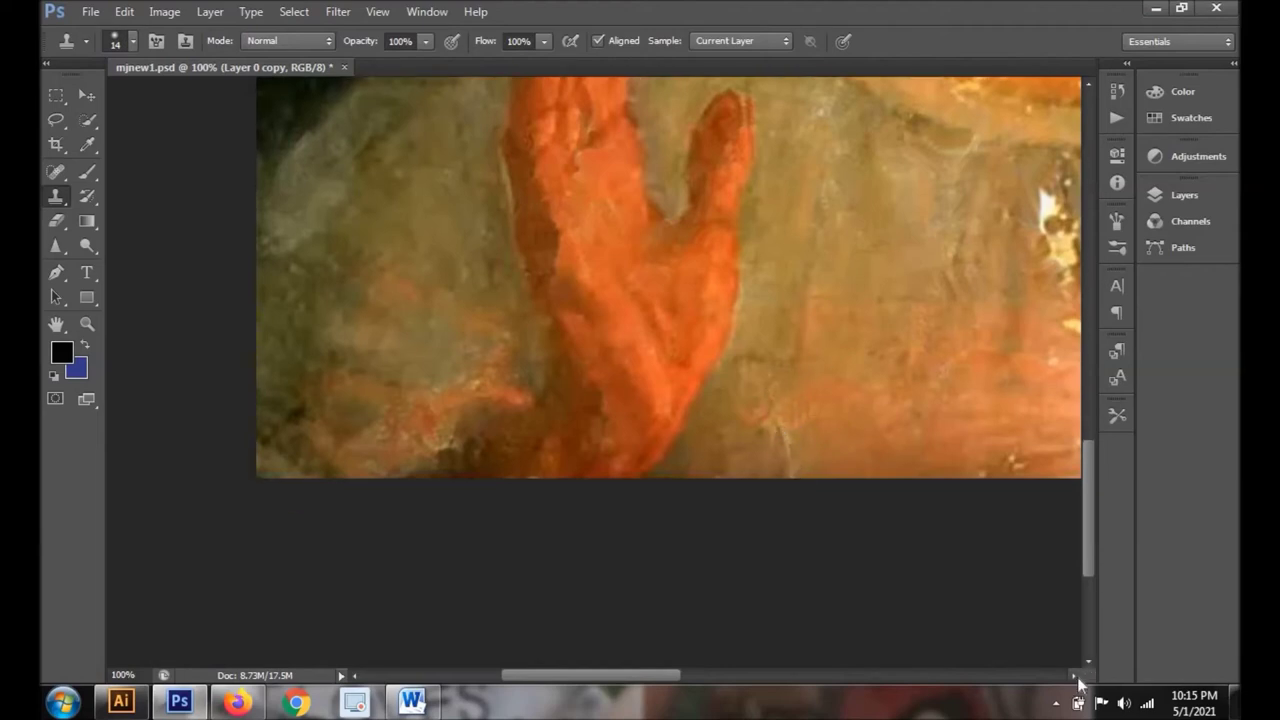
Scroll to the purple drapery and clone over its yellow flecks and white streaks.
{"action": "left_click", "coordinate": [1075, 675]}
{"action": "mouse_move", "coordinate": [628, 217]}
{"action": "left_mouse_down"}
{"action": "mouse_move", "coordinate": [618, 258]}
{"action": "mouse_move", "coordinate": [634, 272]}
{"action": "mouse_move", "coordinate": [621, 254]}
{"action": "left_mouse_up"}
{"action": "left_click_drag", "start_coordinate": [609, 210], "coordinate": [614, 258]}
{"action": "mouse_move", "coordinate": [885, 245]}
{"action": "left_mouse_down"}
{"action": "mouse_move", "coordinate": [870, 230]}
{"action": "mouse_move", "coordinate": [868, 243]}
{"action": "left_mouse_up"}
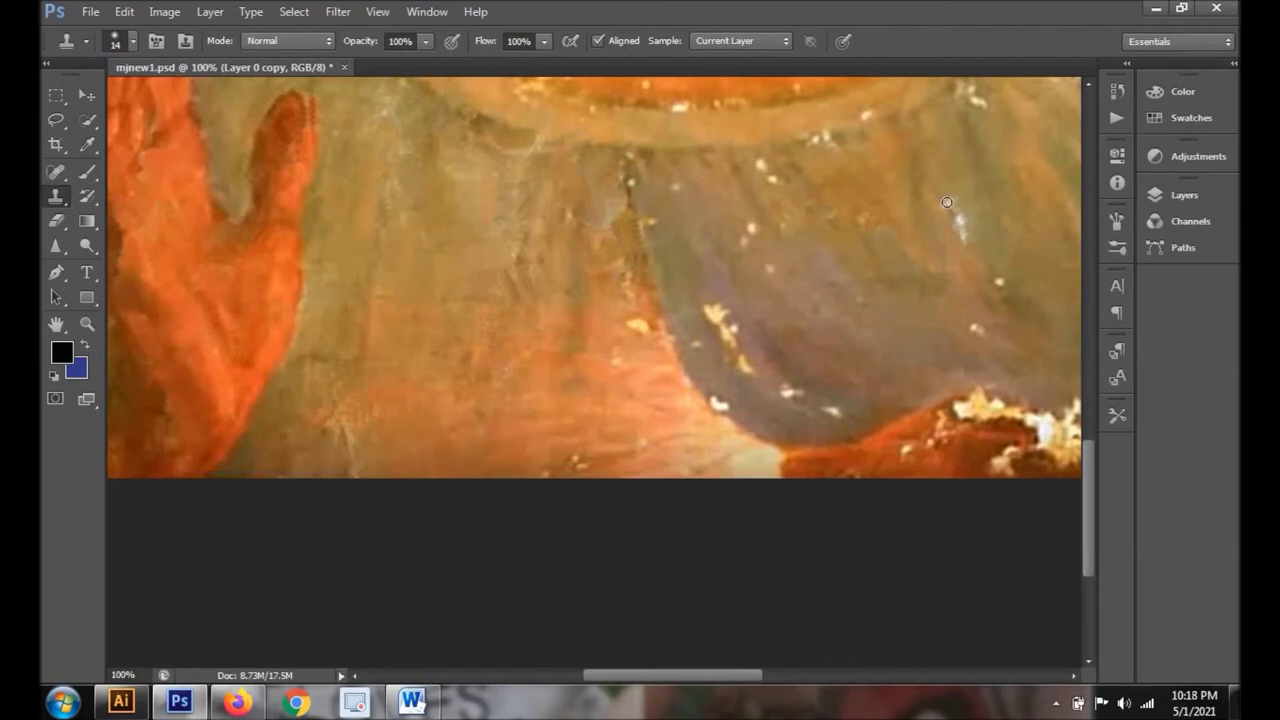
{"action": "left_click_drag", "start_coordinate": [965, 209], "coordinate": [960, 236]}
{"action": "left_click_drag", "start_coordinate": [745, 243], "coordinate": [765, 170]}
Even out the remaining specks along the drapery and robe edges.
{"action": "left_click_drag", "start_coordinate": [832, 138], "coordinate": [818, 137]}
{"action": "left_click", "coordinate": [789, 392]}
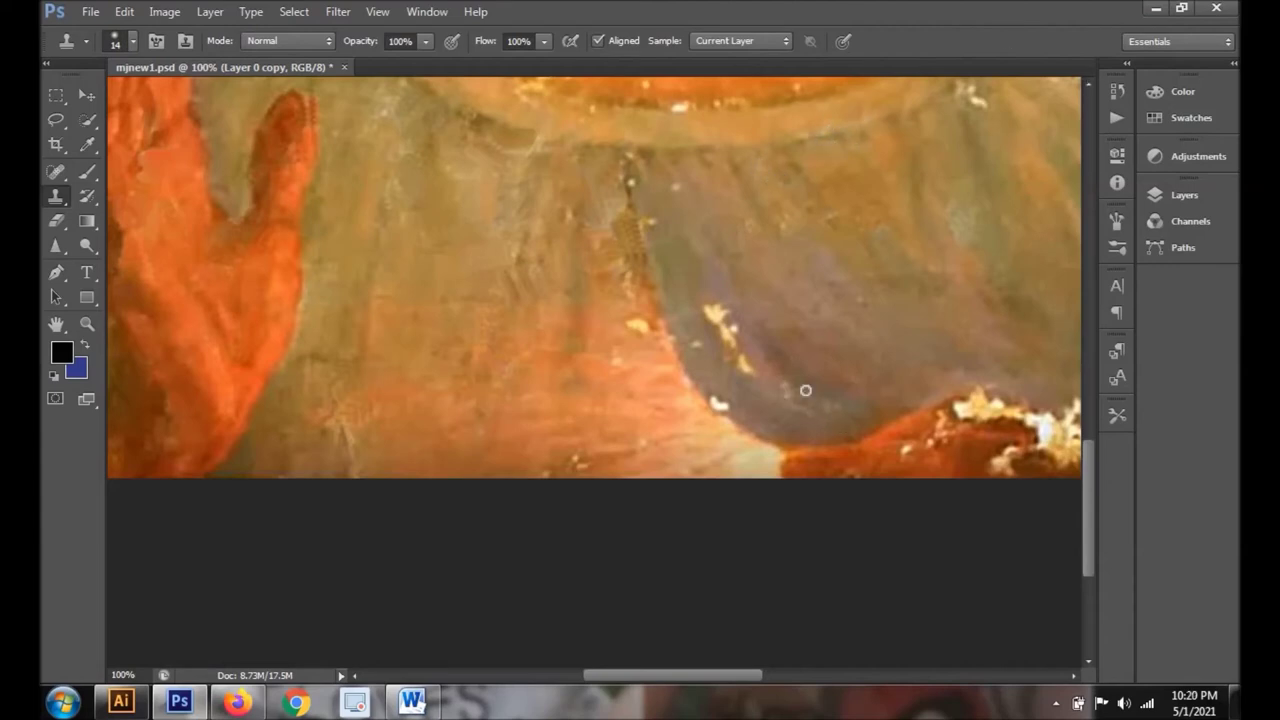
{"action": "left_click_drag", "start_coordinate": [744, 357], "coordinate": [749, 378]}
{"action": "mouse_move", "coordinate": [706, 308]}
{"action": "left_mouse_down"}
{"action": "mouse_move", "coordinate": [738, 362]}
{"action": "mouse_move", "coordinate": [730, 342]}
{"action": "mouse_move", "coordinate": [695, 347]}
{"action": "left_mouse_up"}
{"action": "left_click_drag", "start_coordinate": [724, 404], "coordinate": [709, 392]}
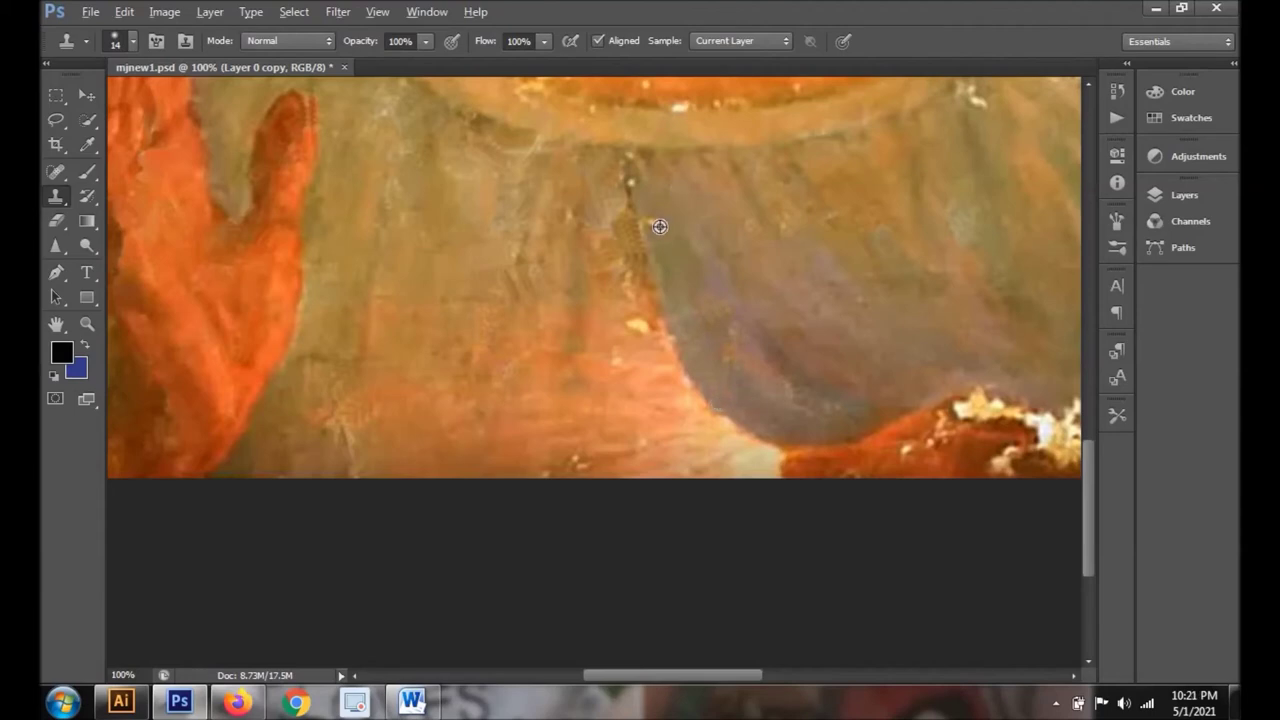
{"action": "left_click", "coordinate": [635, 324]}
Pan up to the orange halo and clone over the light flecks along its lower edge.
{"action": "left_click_drag", "start_coordinate": [972, 95], "coordinate": [965, 285]}
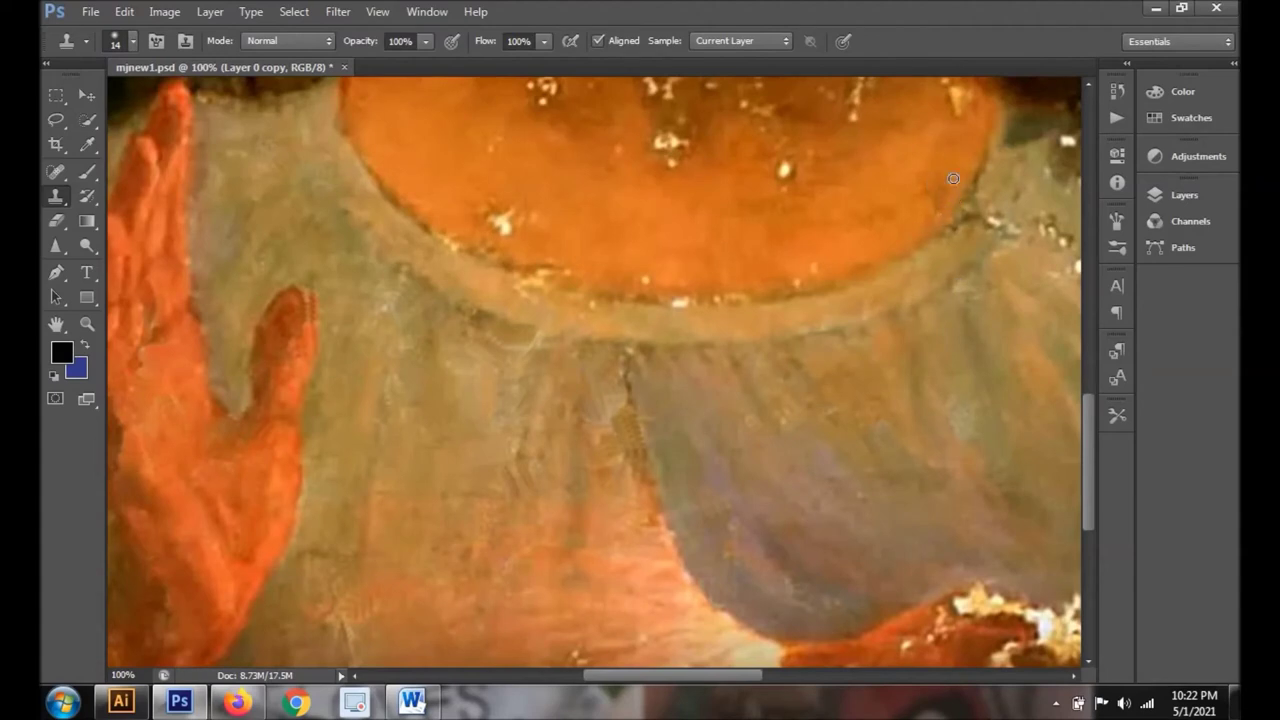
{"action": "left_click_drag", "start_coordinate": [987, 222], "coordinate": [1038, 234]}
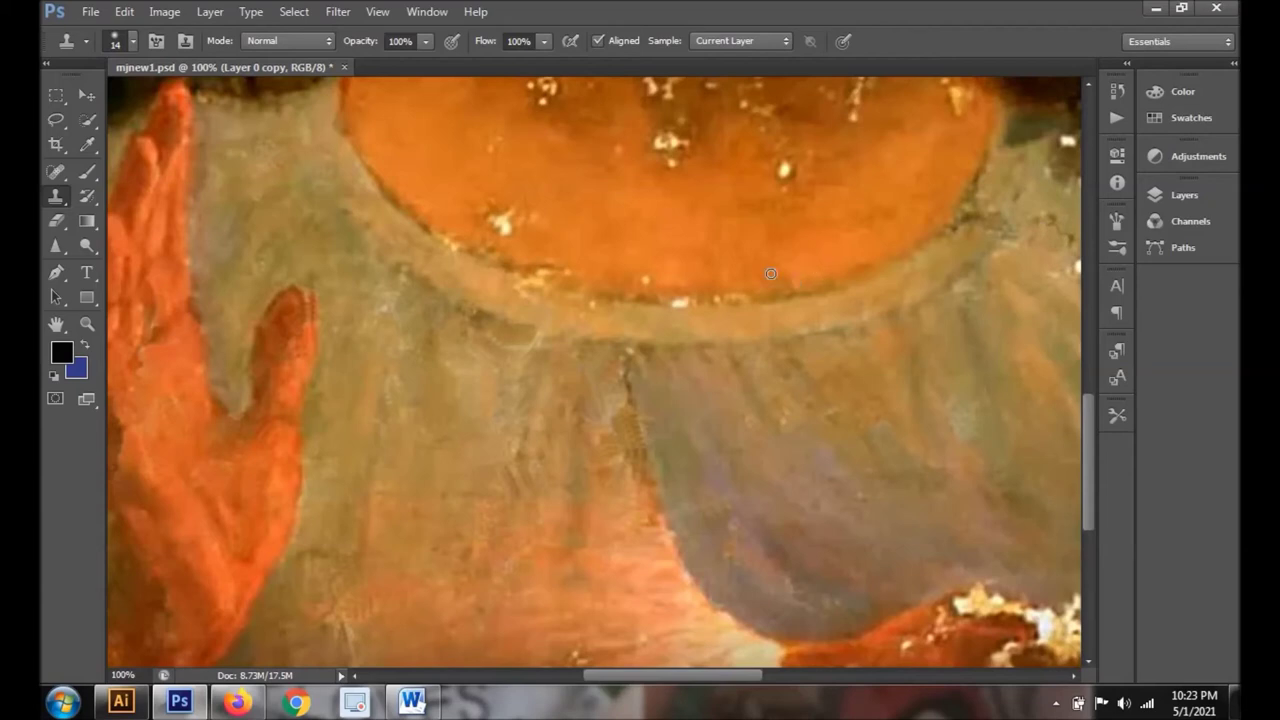
{"action": "left_click", "coordinate": [689, 301]}
{"action": "left_click_drag", "start_coordinate": [492, 222], "coordinate": [520, 205]}
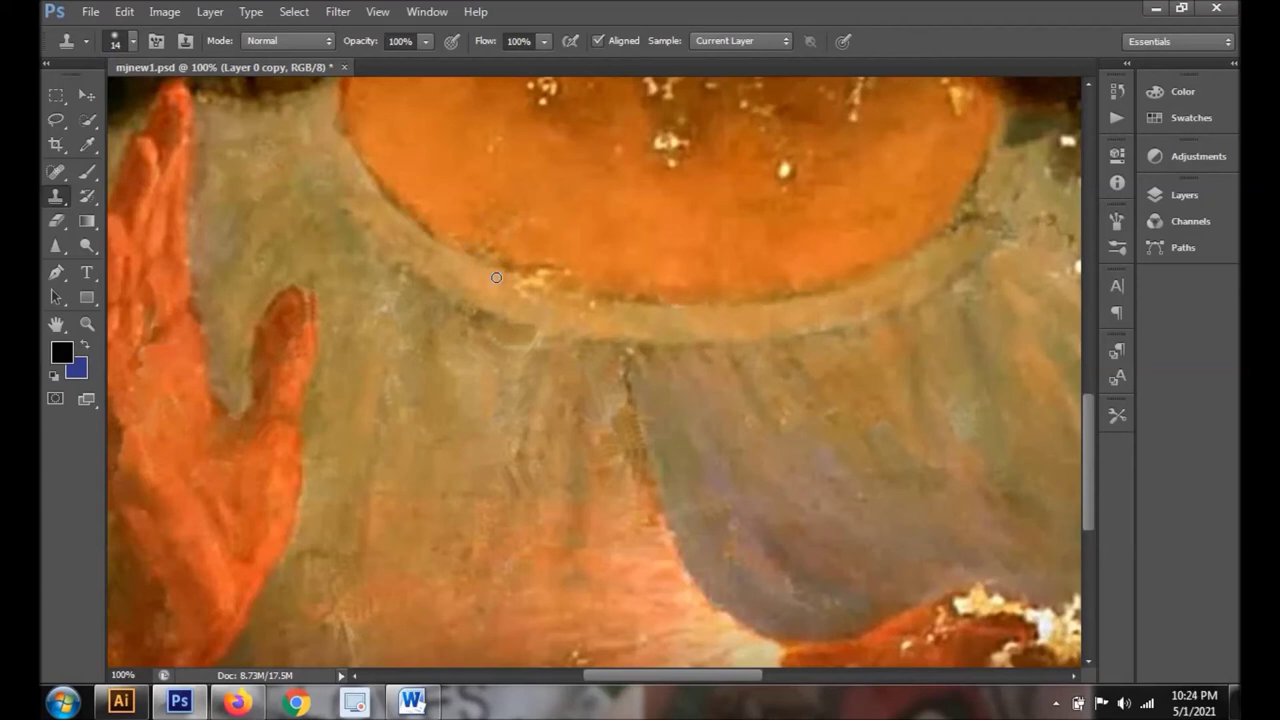
{"action": "left_click", "coordinate": [543, 270]}
{"action": "key", "text": "z"}
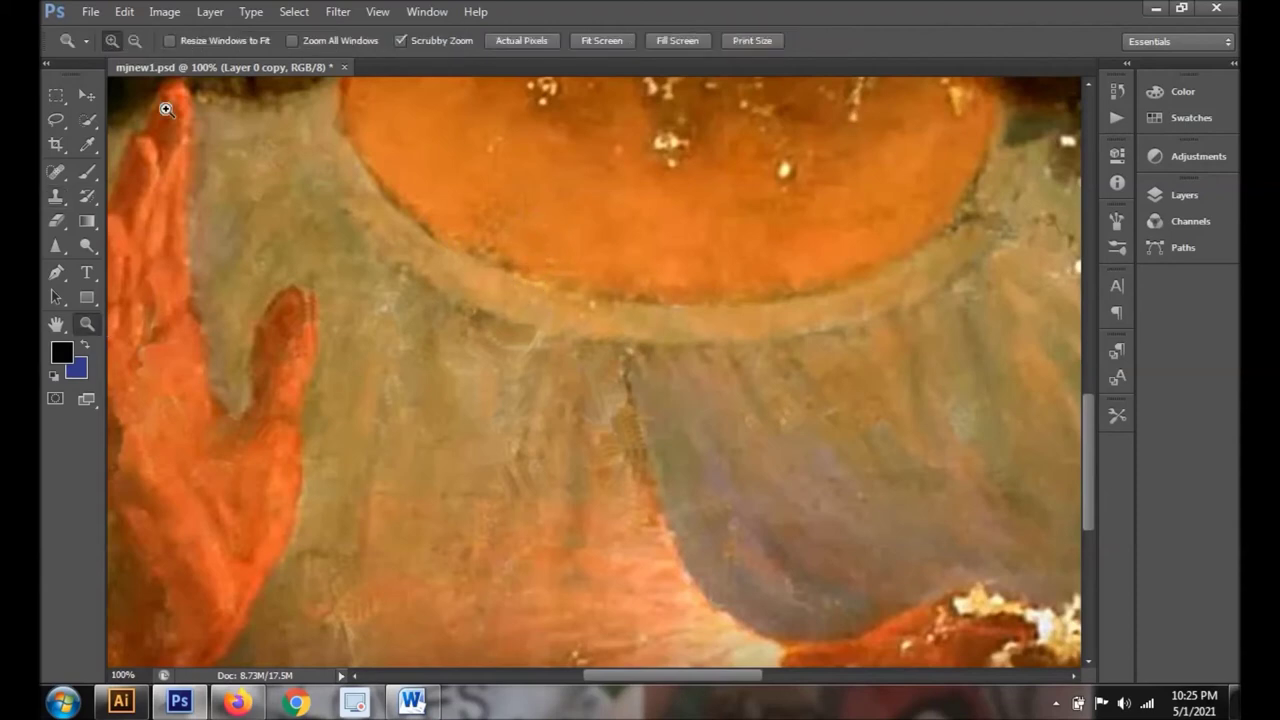
Clone away the white flecks and vertical streak inside the halo up to the hair edge.
{"action": "scroll", "coordinate": [166, 109], "scroll_direction": "up", "scroll_amount": 4}
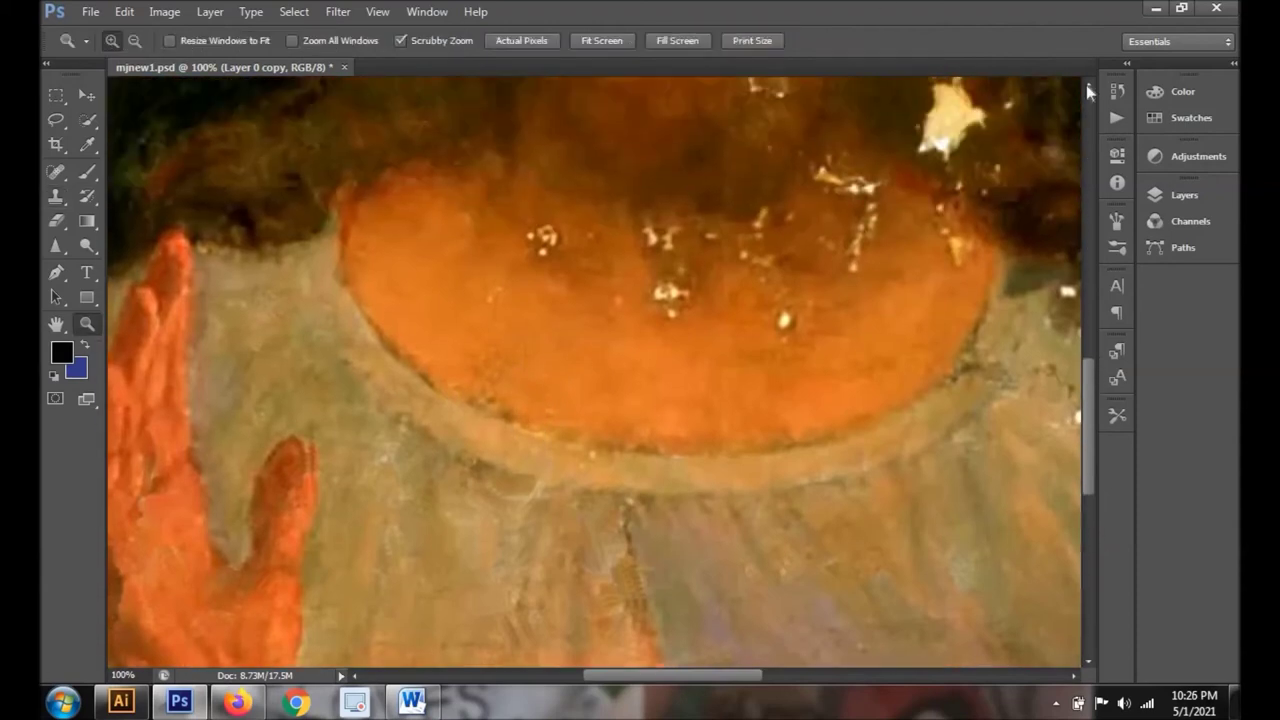
{"action": "scroll", "coordinate": [166, 109], "scroll_direction": "up", "scroll_amount": 1}
{"action": "key", "text": "s"}
{"action": "left_click_drag", "start_coordinate": [557, 249], "coordinate": [555, 268]}
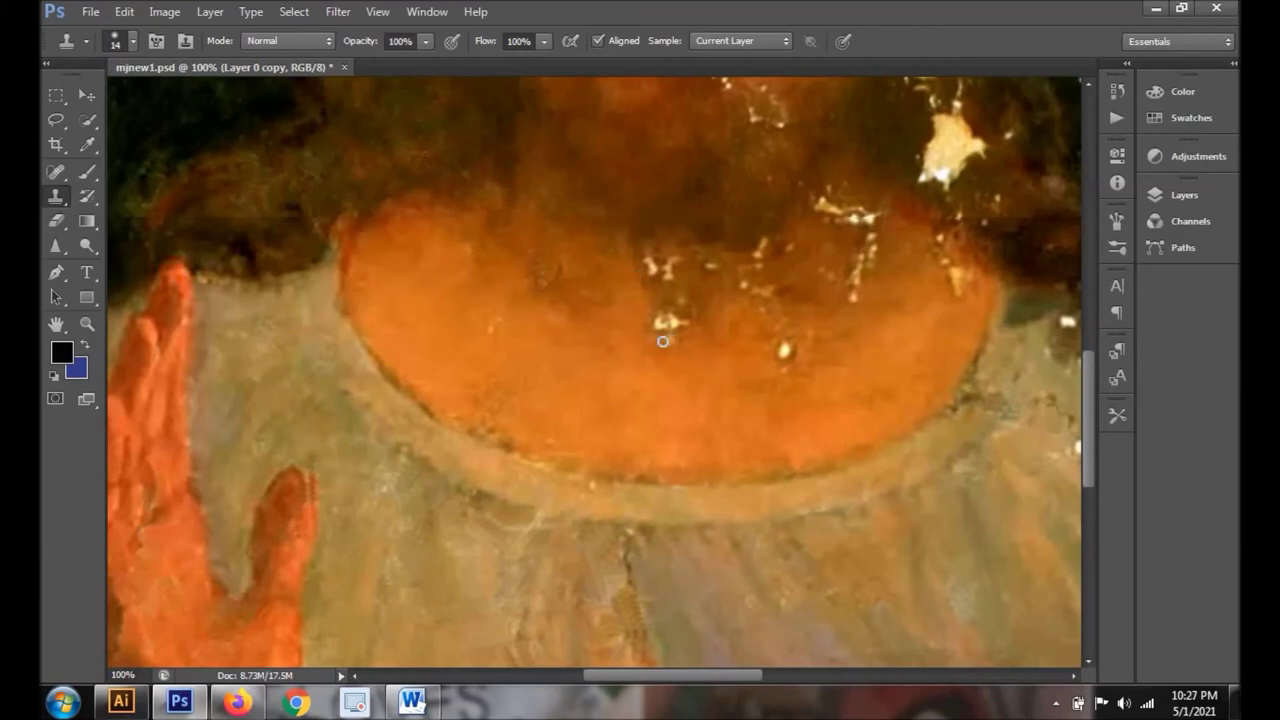
{"action": "mouse_move", "coordinate": [659, 315]}
{"action": "left_mouse_down"}
{"action": "mouse_move", "coordinate": [672, 325]}
{"action": "mouse_move", "coordinate": [677, 277]}
{"action": "mouse_move", "coordinate": [654, 277]}
{"action": "mouse_move", "coordinate": [648, 256]}
{"action": "left_mouse_up"}
{"action": "left_click_drag", "start_coordinate": [788, 349], "coordinate": [793, 349]}
{"action": "left_click_drag", "start_coordinate": [759, 241], "coordinate": [757, 251]}
{"action": "mouse_move", "coordinate": [864, 234]}
{"action": "left_mouse_down"}
{"action": "mouse_move", "coordinate": [862, 300]}
{"action": "mouse_move", "coordinate": [860, 210]}
{"action": "mouse_move", "coordinate": [837, 186]}
{"action": "mouse_move", "coordinate": [841, 215]}
{"action": "left_mouse_up"}
{"action": "mouse_move", "coordinate": [948, 245]}
{"action": "left_mouse_down"}
{"action": "mouse_move", "coordinate": [955, 298]}
{"action": "mouse_move", "coordinate": [968, 275]}
{"action": "left_mouse_up"}
Spot-heal the dark spots inside the orange halo.
{"action": "key", "text": "j"}
{"action": "left_click_drag", "start_coordinate": [672, 338], "coordinate": [647, 249]}
{"action": "mouse_move", "coordinate": [755, 262]}
{"action": "left_mouse_down"}
{"action": "mouse_move", "coordinate": [740, 282]}
{"action": "mouse_move", "coordinate": [805, 372]}
{"action": "left_mouse_up"}
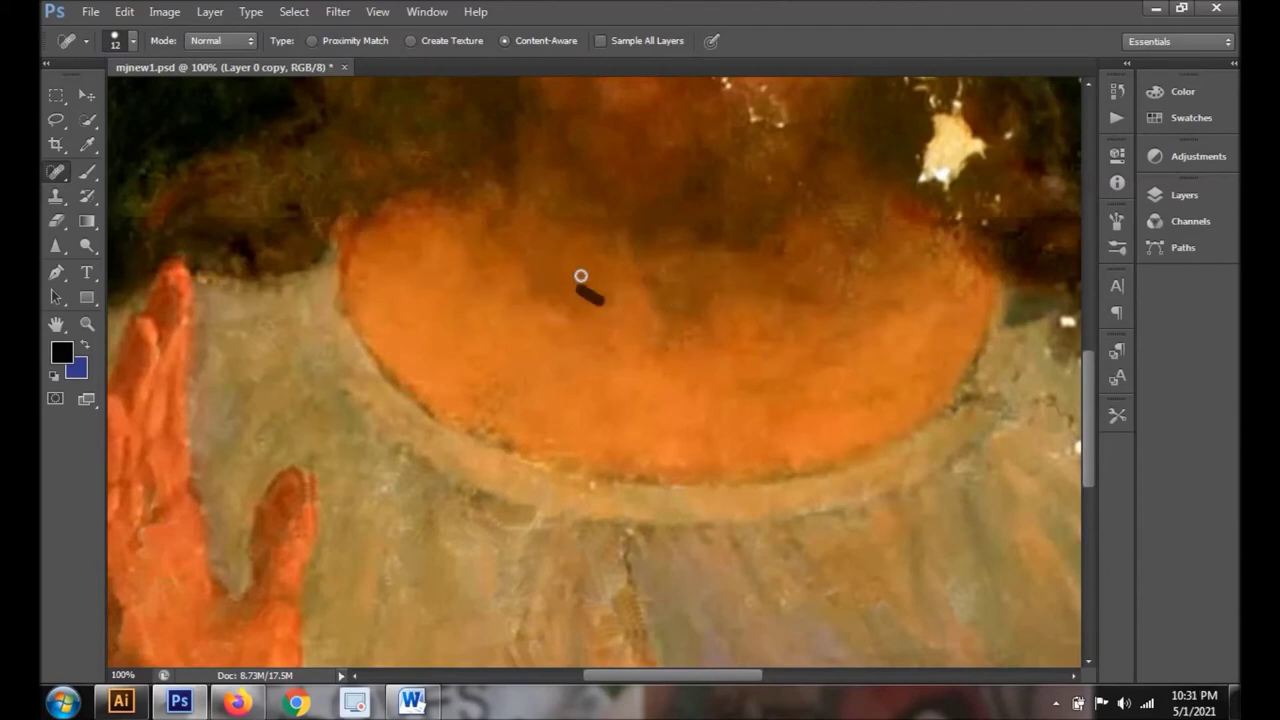
{"action": "scroll", "coordinate": [600, 297], "scroll_direction": "right", "scroll_amount": 5}
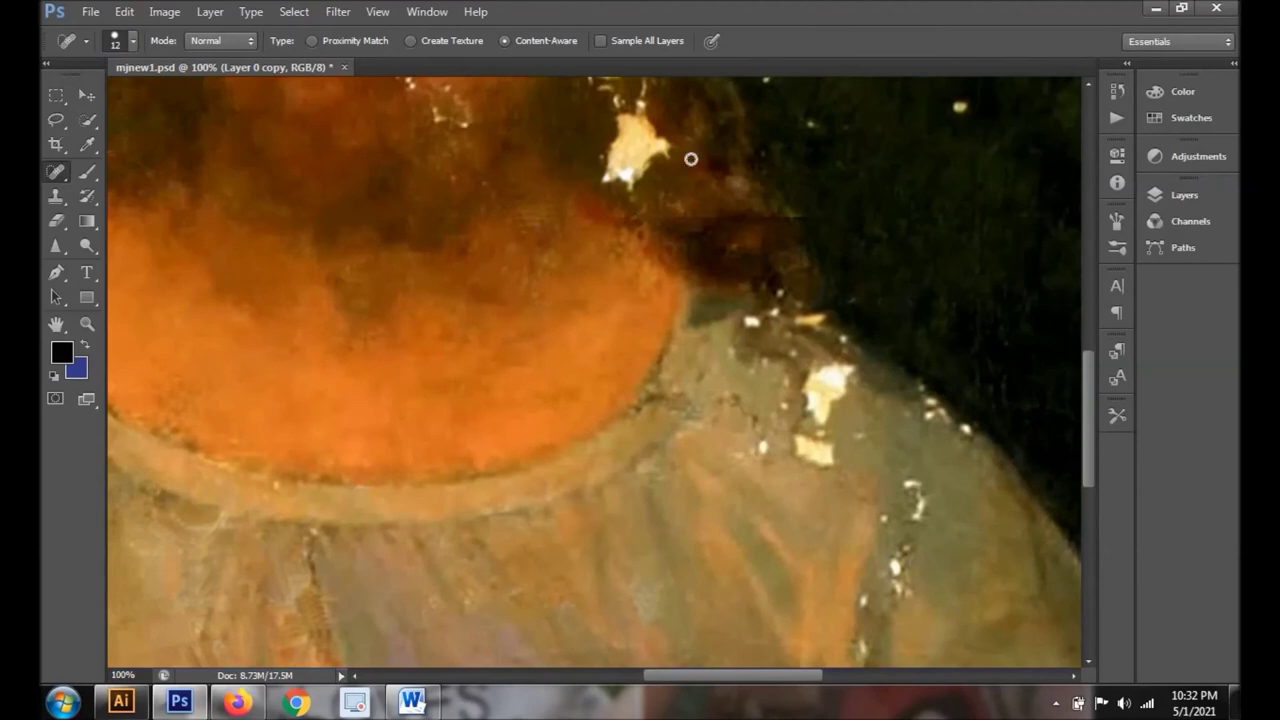
Clone darker hair over the gold flakes beside the cheek and along the hair strand.
{"action": "scroll", "coordinate": [549, 223], "scroll_direction": "up", "scroll_amount": 5}
{"action": "left_click", "coordinate": [56, 195]}
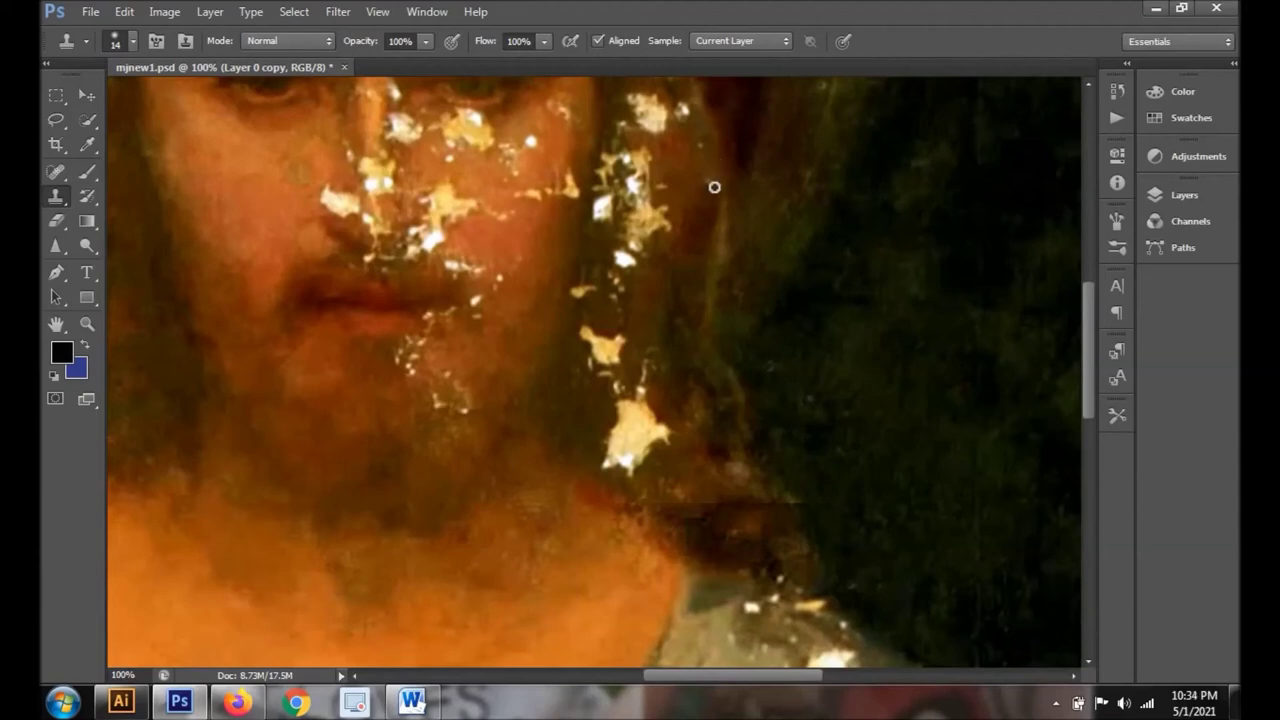
{"action": "left_click_drag", "start_coordinate": [667, 238], "coordinate": [640, 250]}
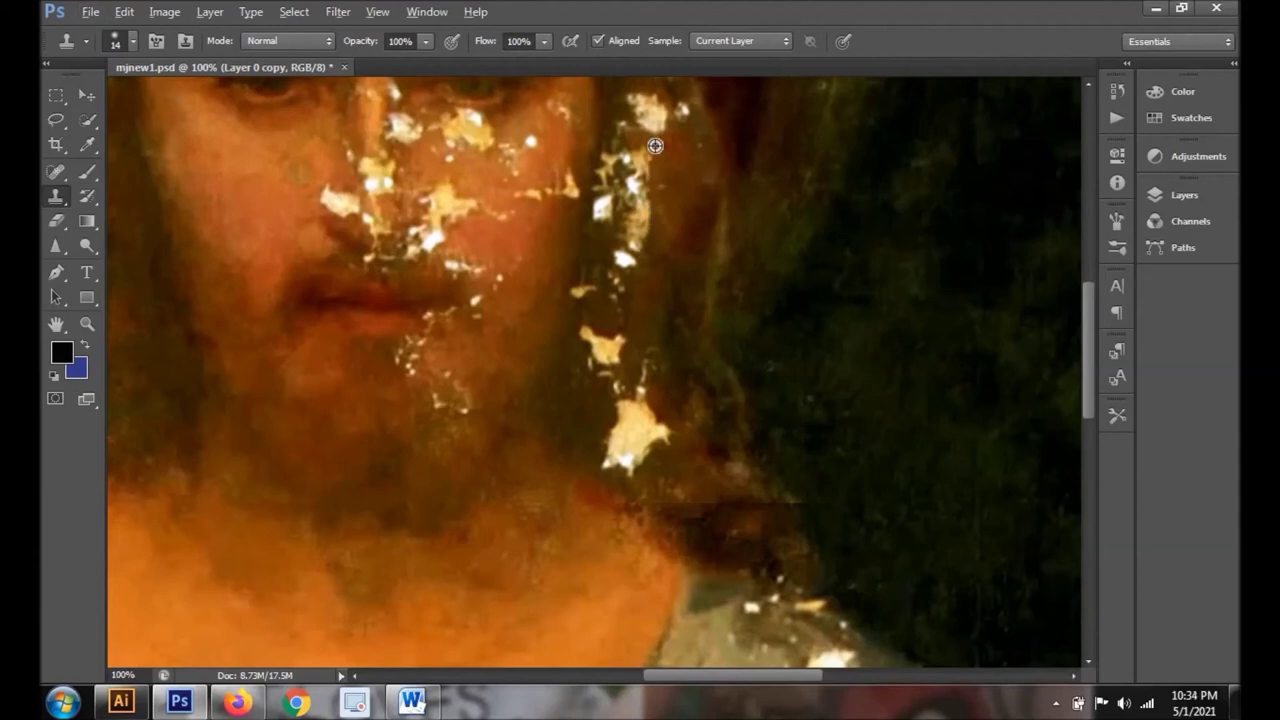
{"action": "left_click_drag", "start_coordinate": [640, 250], "coordinate": [648, 155]}
{"action": "mouse_move", "coordinate": [620, 355]}
{"action": "left_mouse_down"}
{"action": "mouse_move", "coordinate": [586, 329]}
{"action": "mouse_move", "coordinate": [614, 460]}
{"action": "mouse_move", "coordinate": [640, 371]}
{"action": "mouse_move", "coordinate": [636, 420]}
{"action": "mouse_move", "coordinate": [663, 423]}
{"action": "mouse_move", "coordinate": [663, 437]}
{"action": "mouse_move", "coordinate": [623, 449]}
{"action": "mouse_move", "coordinate": [632, 472]}
{"action": "left_mouse_up"}
Spot-heal the remaining dark stroke and gold streaks in the hair.
{"action": "key", "text": "j"}
{"action": "left_click_drag", "start_coordinate": [603, 425], "coordinate": [631, 471]}
{"action": "left_click_drag", "start_coordinate": [598, 350], "coordinate": [623, 388]}
{"action": "left_click", "coordinate": [586, 289]}
Clone away the white specks below the lip and magnify the lip area.
{"action": "key", "text": "s"}
{"action": "mouse_move", "coordinate": [466, 412]}
{"action": "left_mouse_down"}
{"action": "mouse_move", "coordinate": [443, 363]}
{"action": "mouse_move", "coordinate": [423, 371]}
{"action": "mouse_move", "coordinate": [443, 407]}
{"action": "left_mouse_up"}
{"action": "left_click", "coordinate": [459, 339], "text": "ctrl"}
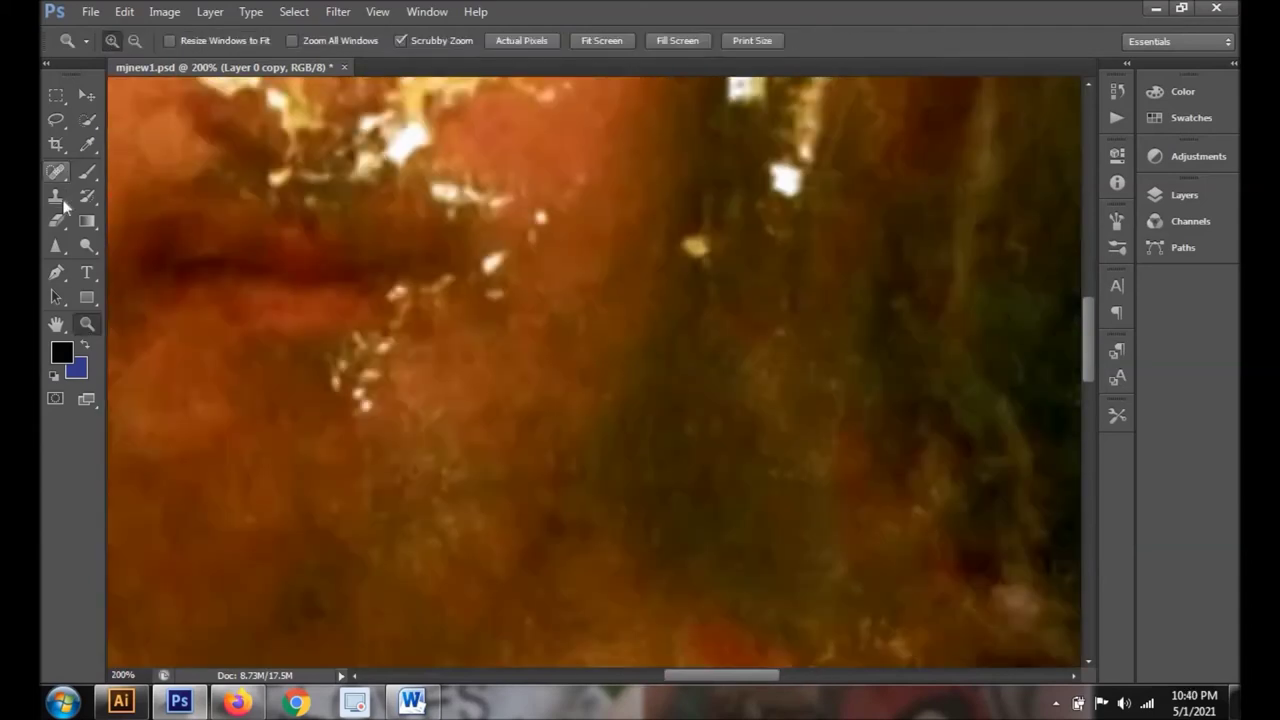
Clone away the white specks below and beside the lips with a 6 px brush.
{"action": "mouse_move", "coordinate": [386, 395]}
{"action": "left_mouse_down"}
{"action": "mouse_move", "coordinate": [349, 357]}
{"action": "mouse_move", "coordinate": [357, 414]}
{"action": "left_mouse_up"}
{"action": "left_click", "coordinate": [133, 41]}
{"action": "left_click", "coordinate": [71, 105]}
{"action": "left_click", "coordinate": [133, 41]}
{"action": "left_click_drag", "start_coordinate": [491, 294], "coordinate": [487, 265]}
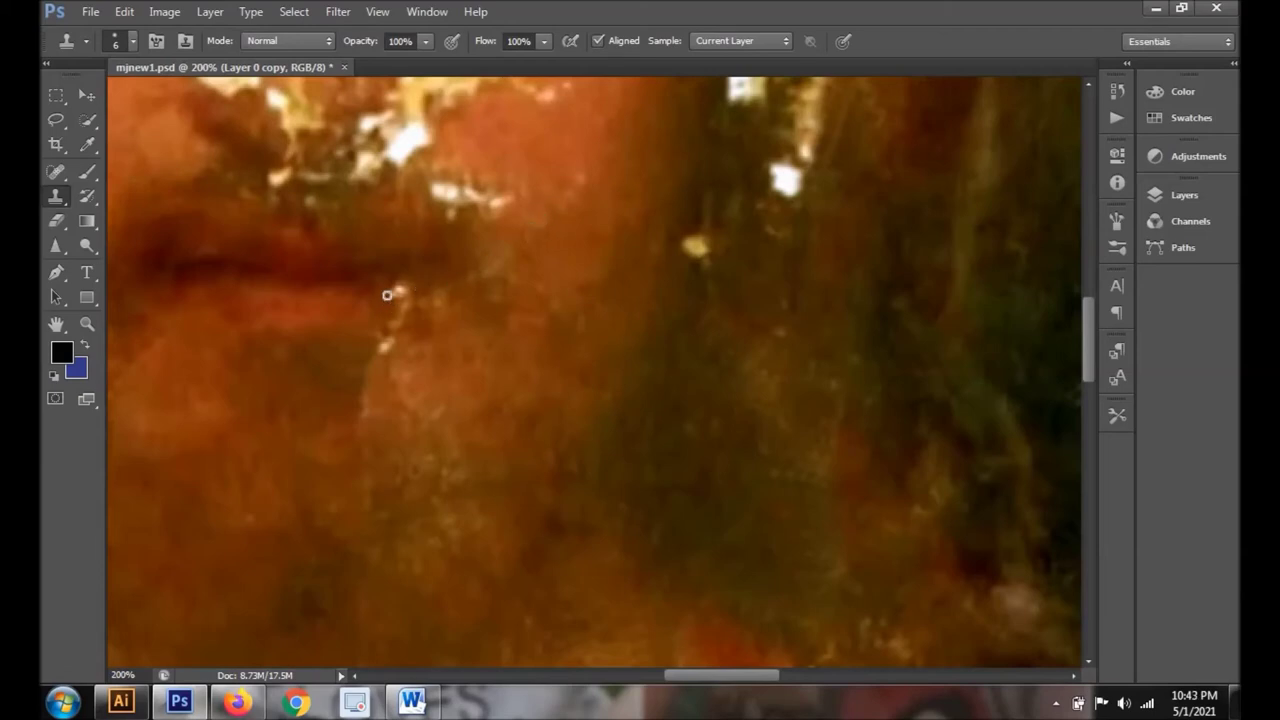
{"action": "left_click_drag", "start_coordinate": [411, 307], "coordinate": [377, 340]}
Zoom back to 100% and clone hair texture over the bright flecks with a 9 px brush.
{"action": "key", "text": "z"}
{"action": "left_click", "coordinate": [368, 367], "text": "alt"}
{"action": "key", "text": "j"}
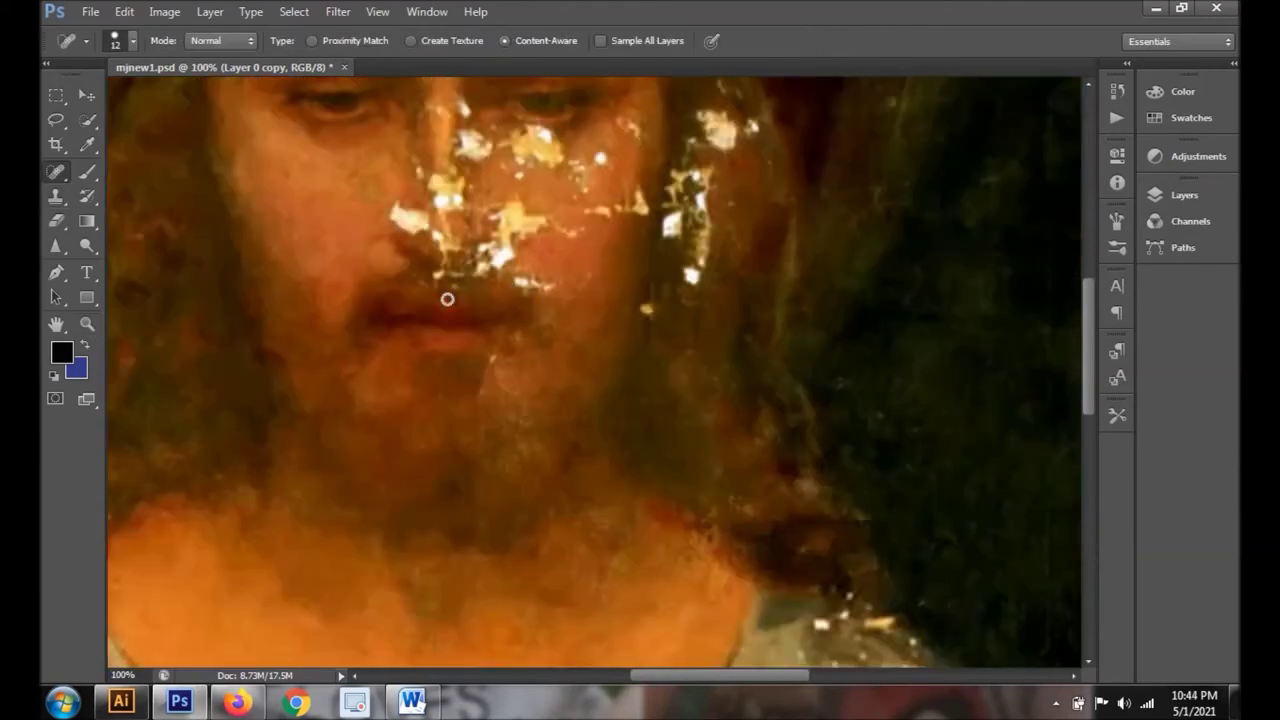
{"action": "left_click", "coordinate": [56, 196]}
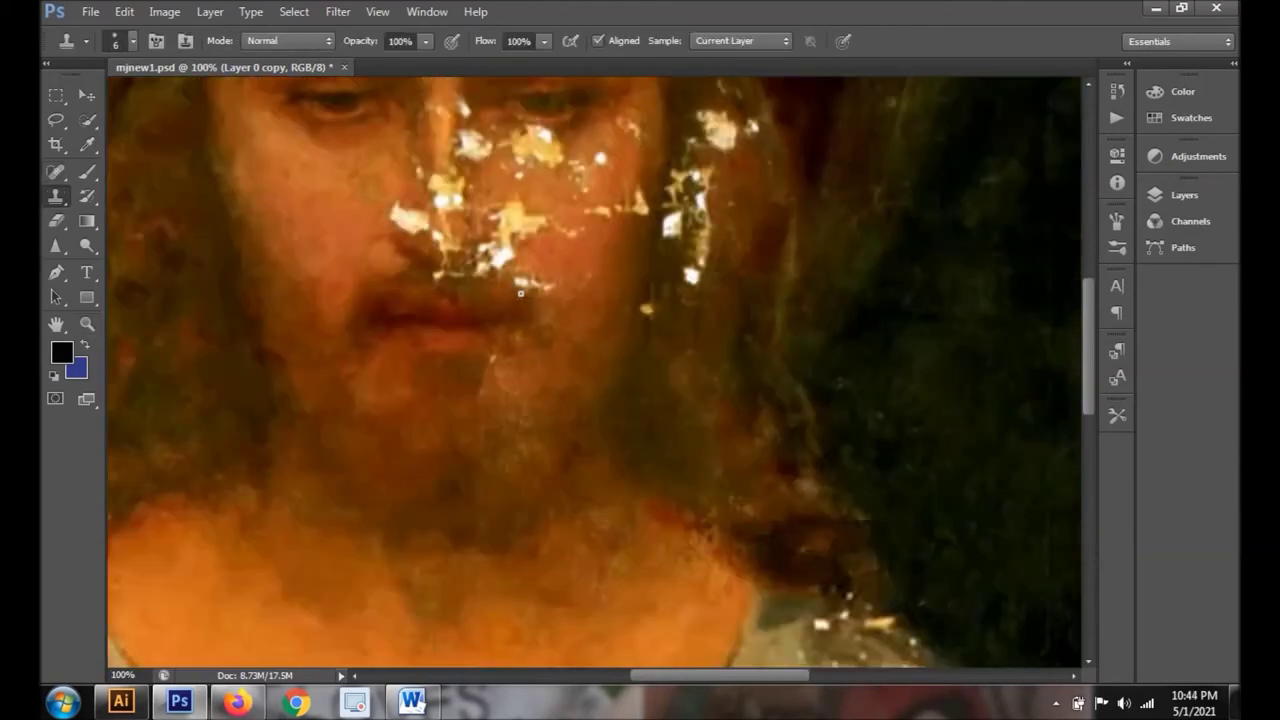
{"action": "left_click", "coordinate": [132, 41]}
{"action": "key", "text": "bracketright"}
{"action": "key", "text": "bracketright"}
{"action": "key", "text": "bracketright"}
{"action": "left_click", "coordinate": [484, 362]}
{"action": "key", "text": "j"}
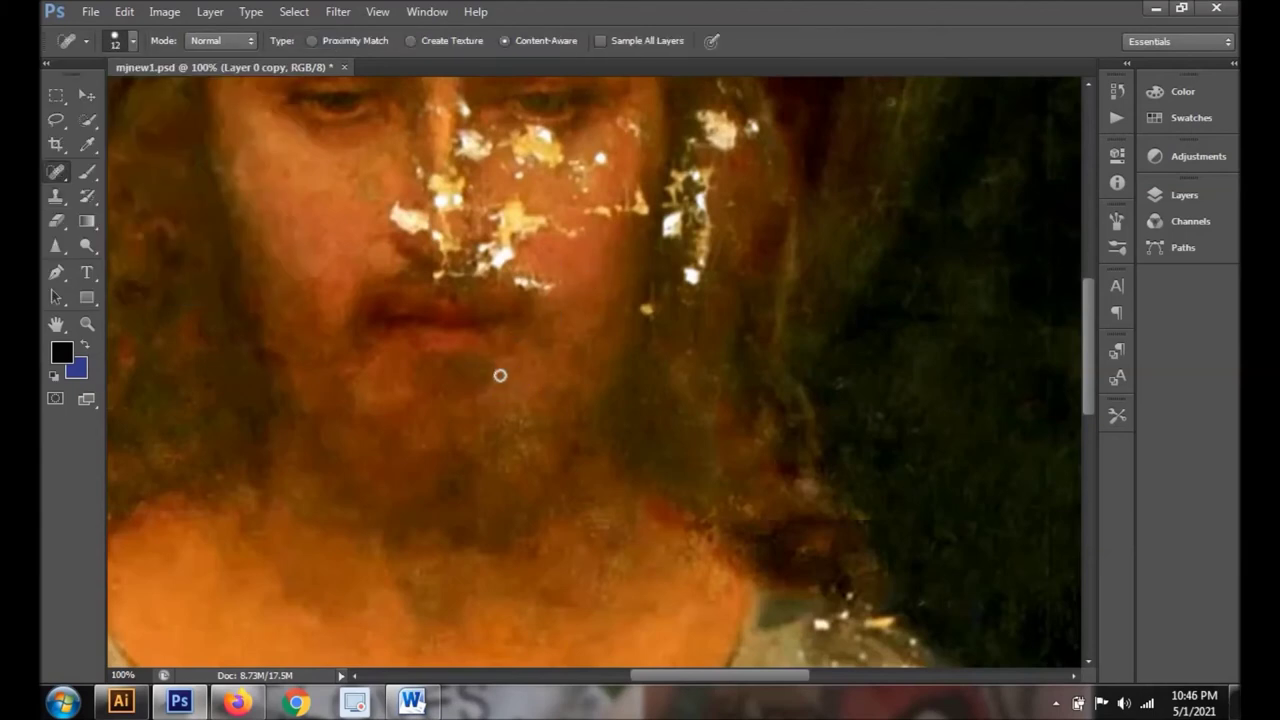
{"action": "key", "text": "s"}
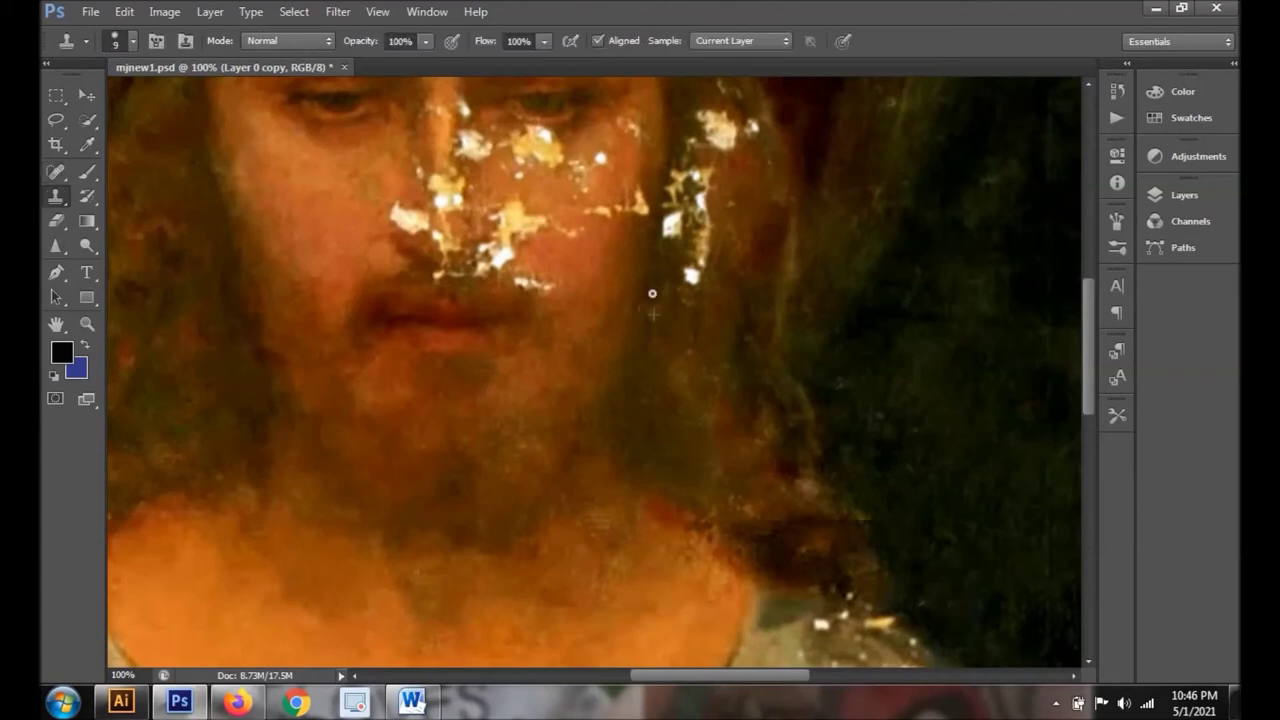
{"action": "mouse_move", "coordinate": [690, 248]}
{"action": "left_mouse_down"}
{"action": "mouse_move", "coordinate": [668, 232]}
{"action": "mouse_move", "coordinate": [684, 214]}
{"action": "left_mouse_up"}
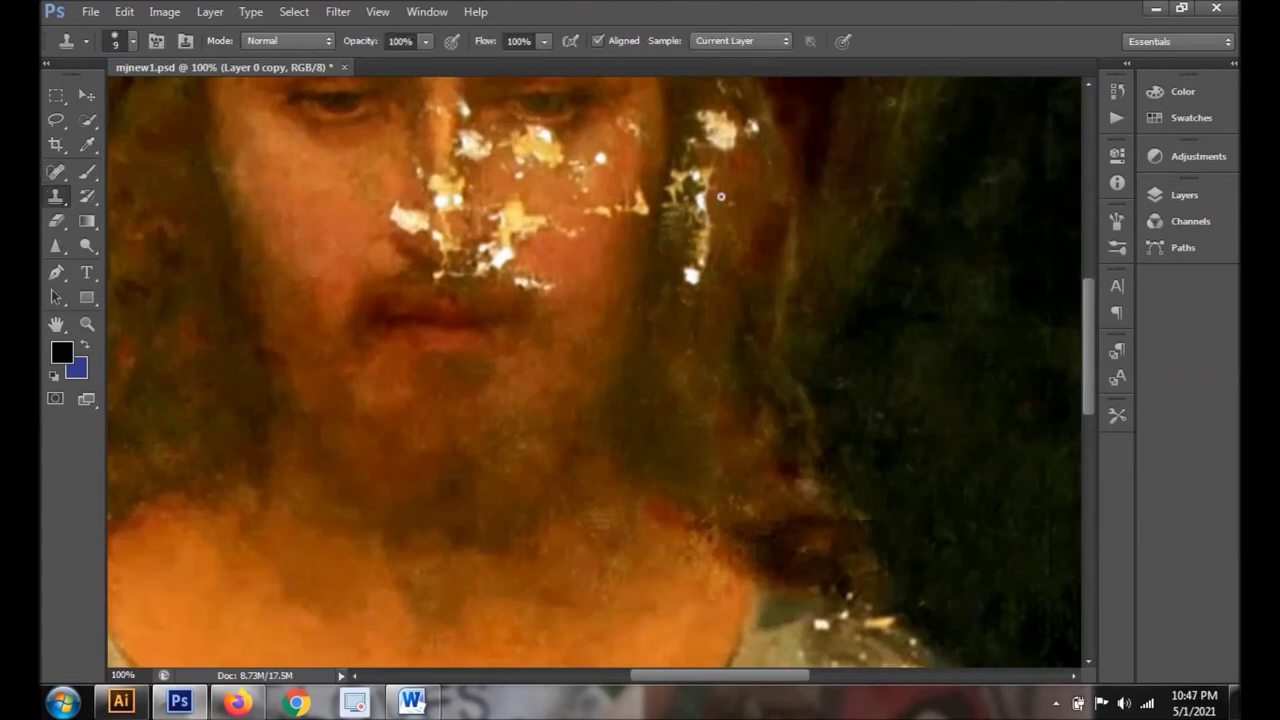
Scroll down and right to the robe shoulder with Clone Stamp active.
{"action": "key", "text": "j"}
{"action": "key", "text": "s"}
{"action": "key", "text": "z"}
{"action": "scroll", "coordinate": [1091, 666], "scroll_direction": "down", "scroll_amount": 5}
{"action": "scroll", "coordinate": [1091, 669], "scroll_direction": "down", "scroll_amount": 3}
{"action": "scroll", "coordinate": [1091, 669], "scroll_direction": "right", "scroll_amount": 3}
{"action": "key", "text": "j"}
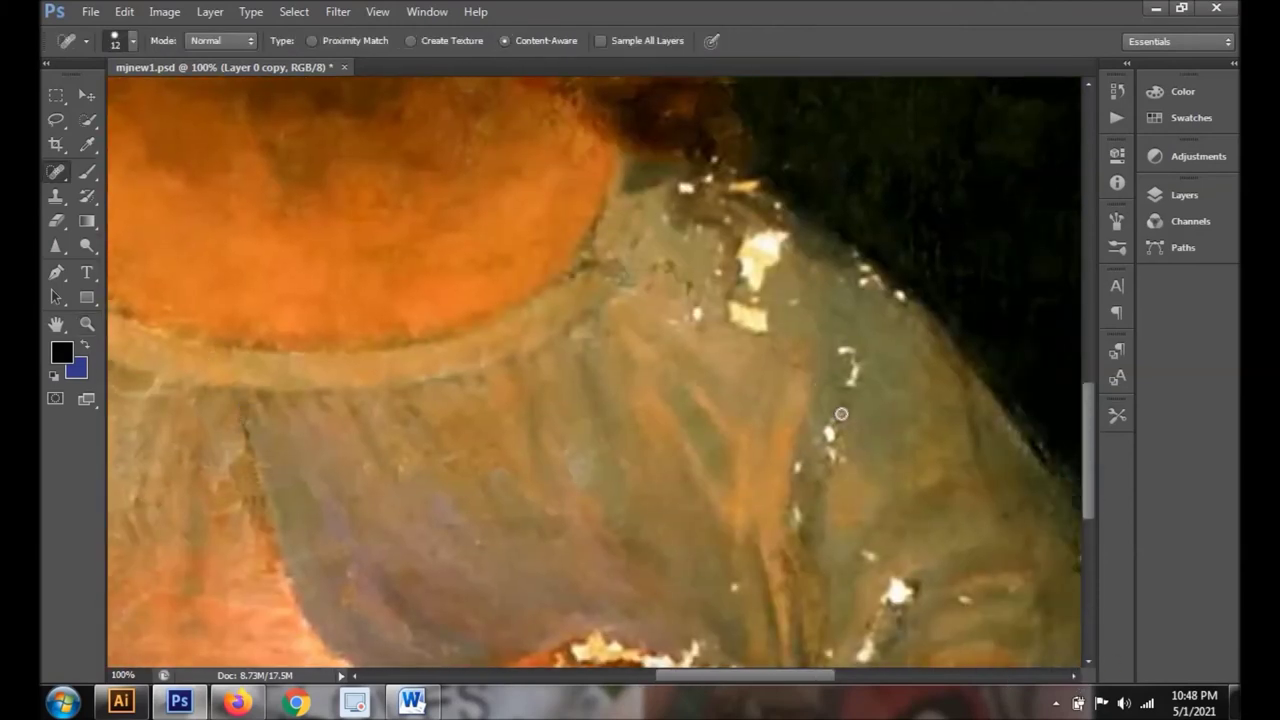
{"action": "key", "text": "i"}
{"action": "key", "text": "s"}
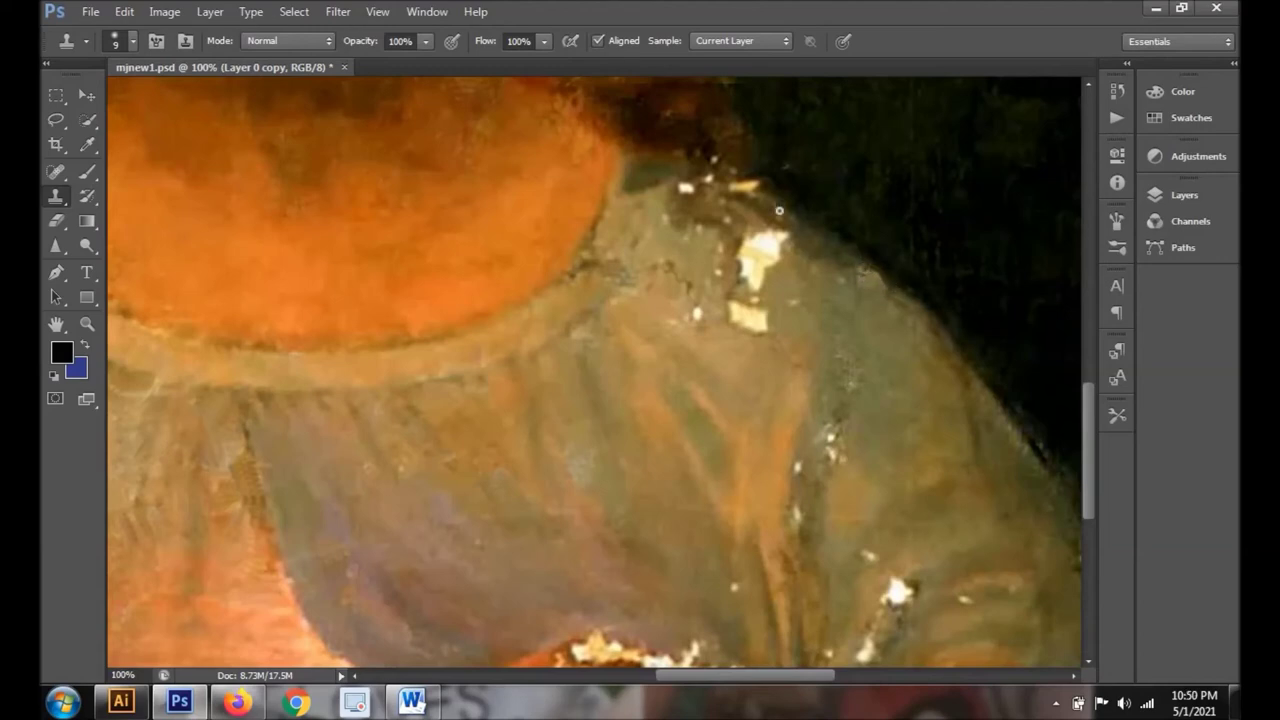
Clone over the yellow speck and white flakes on the robe shoulder.
{"action": "left_click_drag", "start_coordinate": [745, 180], "coordinate": [737, 172]}
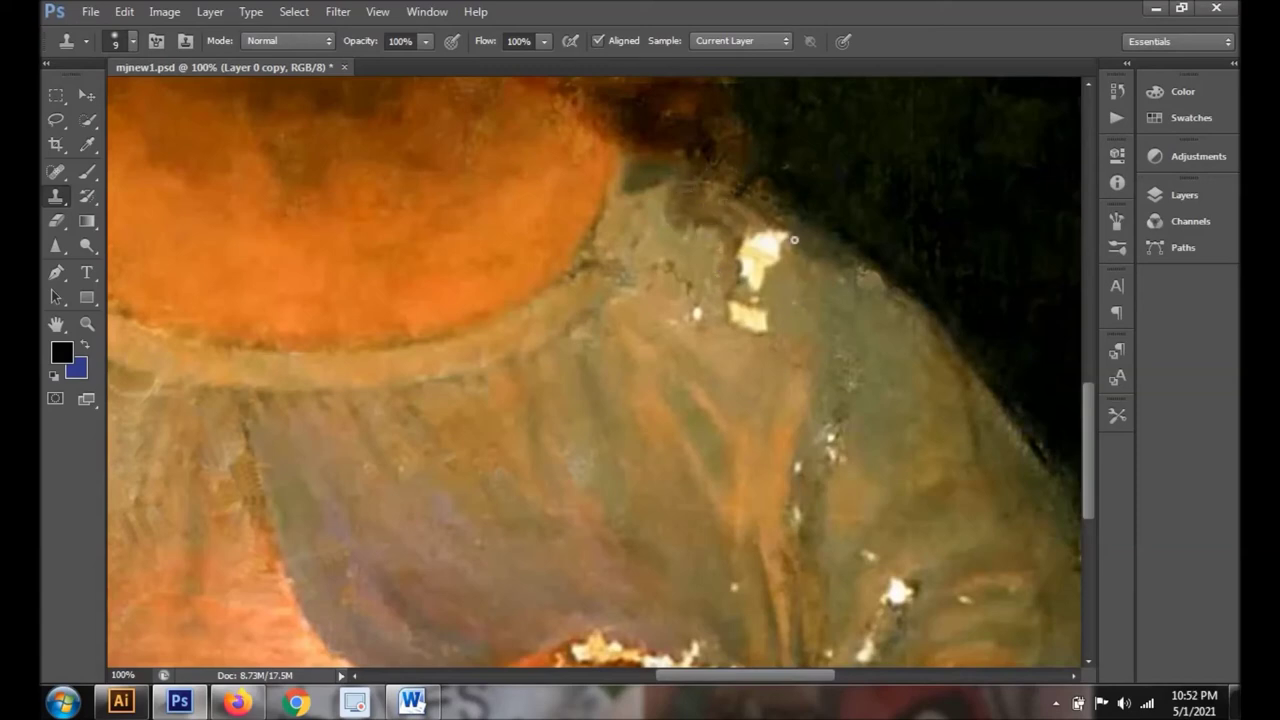
{"action": "mouse_move", "coordinate": [771, 268]}
{"action": "left_mouse_down"}
{"action": "mouse_move", "coordinate": [785, 230]}
{"action": "mouse_move", "coordinate": [748, 331]}
{"action": "left_mouse_up"}
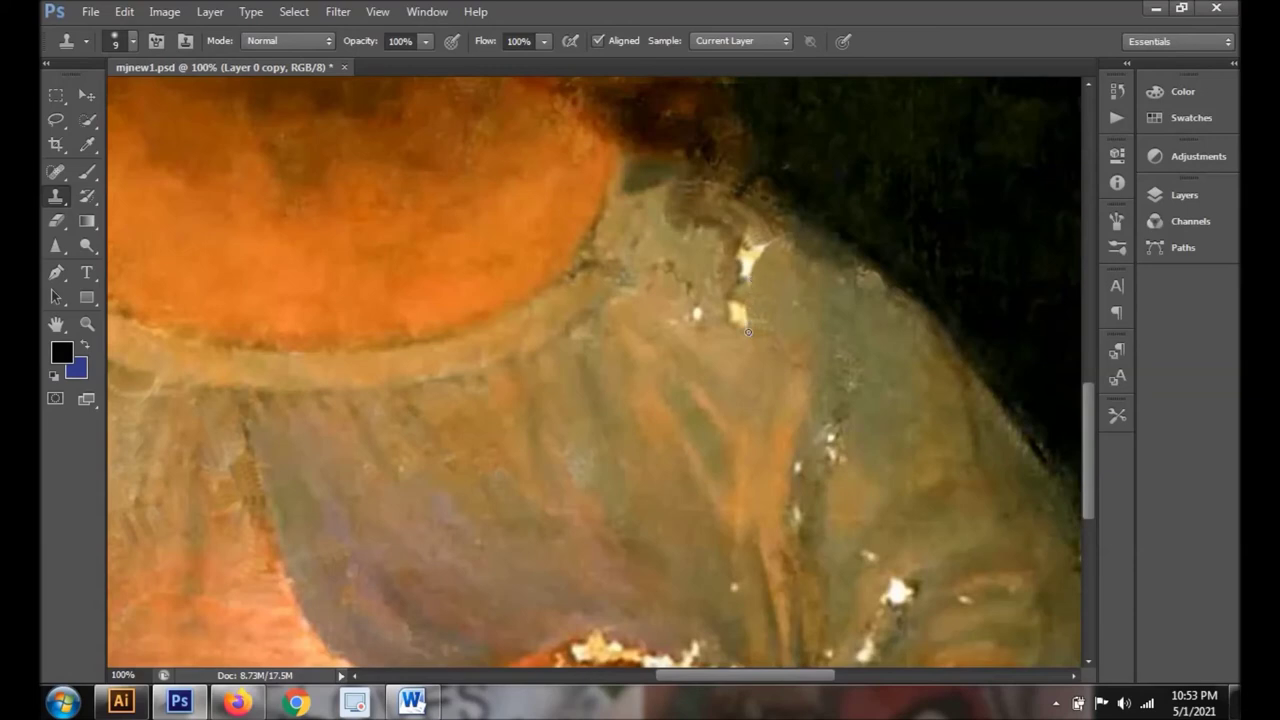
{"action": "left_click_drag", "start_coordinate": [765, 244], "coordinate": [749, 250]}
{"action": "left_click_drag", "start_coordinate": [1088, 418], "coordinate": [1093, 453]}
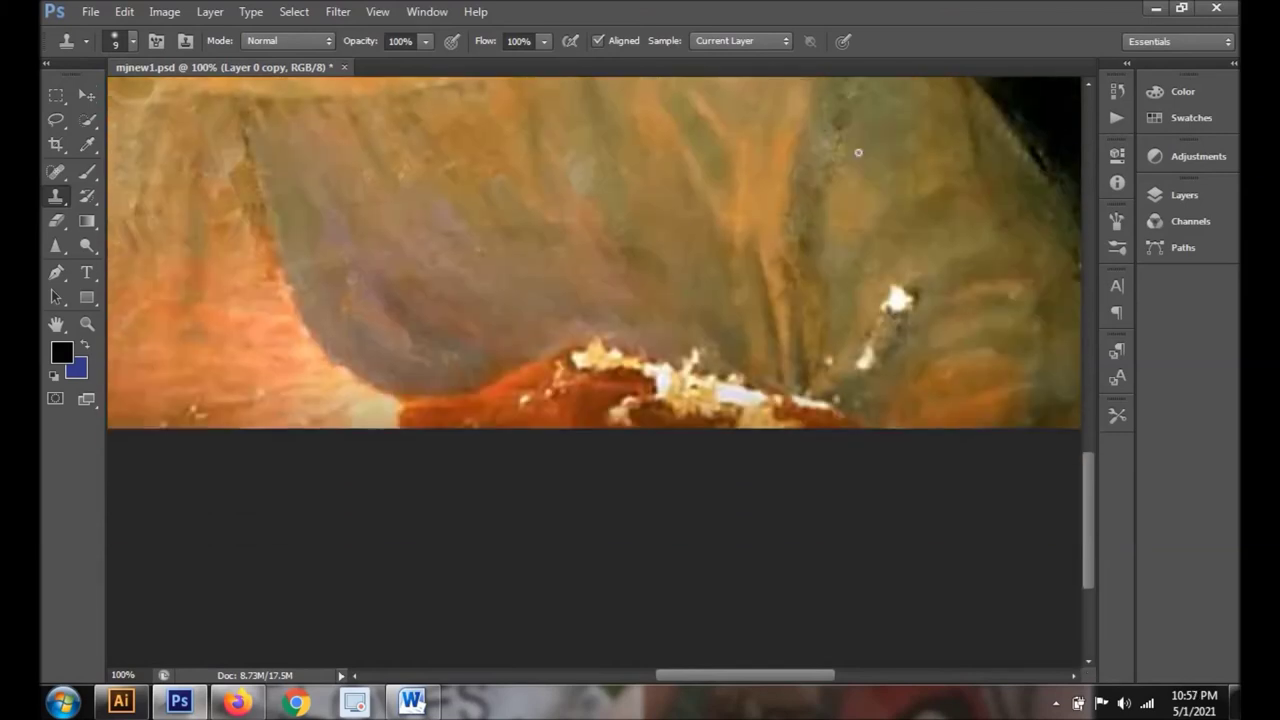
Clone over the white specks on the lower robe fold and along the red ridge at 14 px.
{"action": "scroll", "coordinate": [181, 131], "scroll_direction": "down", "scroll_amount": 3}
{"action": "left_click", "coordinate": [133, 41]}
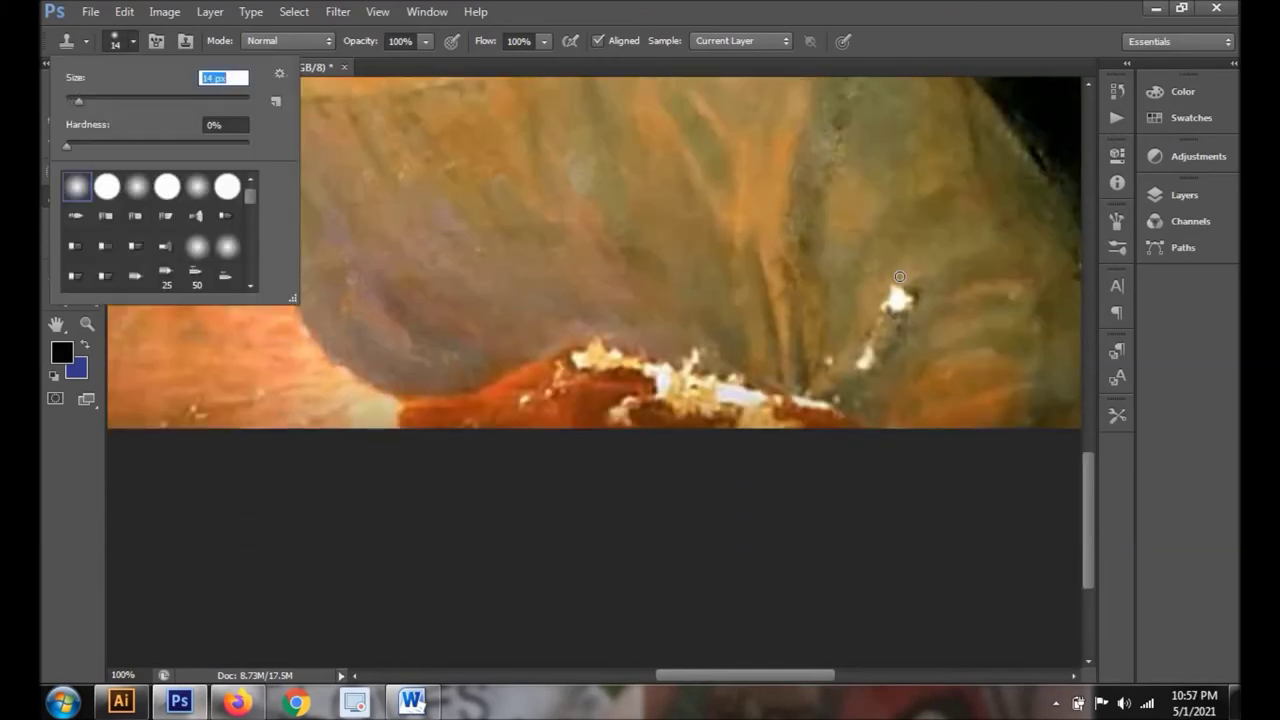
{"action": "left_click", "coordinate": [920, 288]}
{"action": "mouse_move", "coordinate": [905, 292]}
{"action": "left_mouse_down"}
{"action": "mouse_move", "coordinate": [911, 311]}
{"action": "mouse_move", "coordinate": [834, 358]}
{"action": "left_mouse_up"}
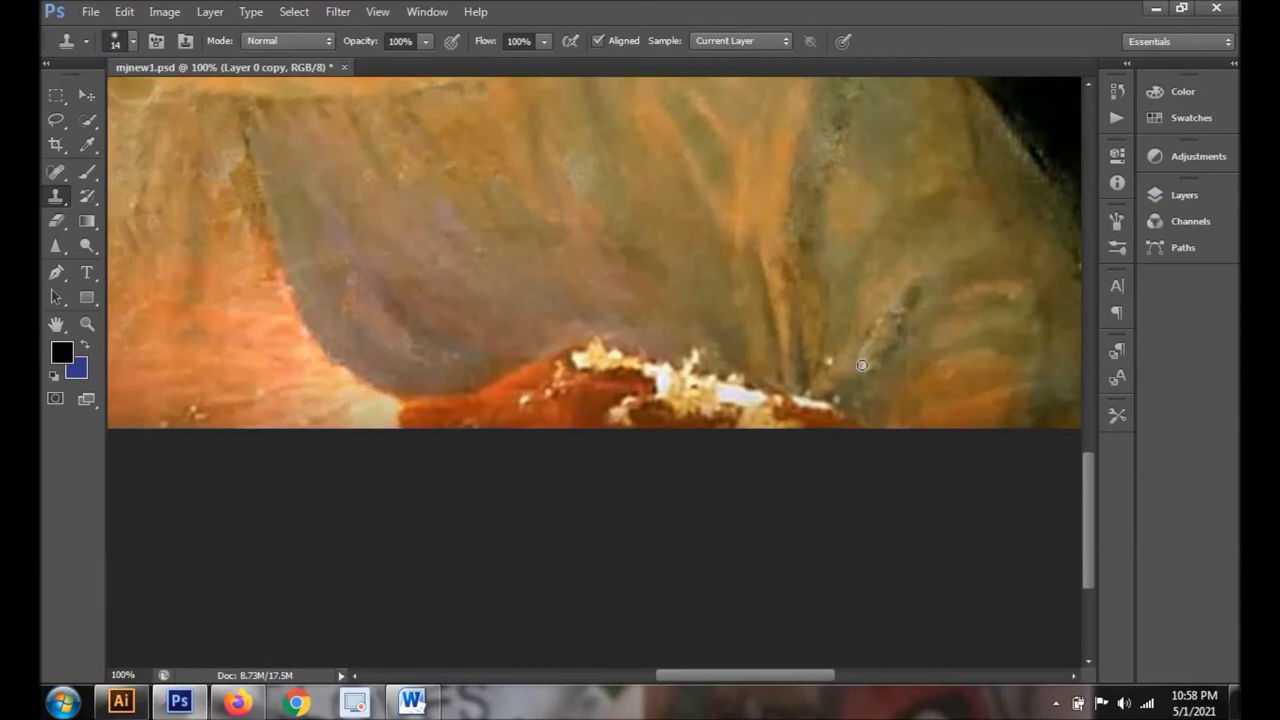
{"action": "mouse_move", "coordinate": [694, 350]}
{"action": "left_mouse_down"}
{"action": "mouse_move", "coordinate": [547, 398]}
{"action": "mouse_move", "coordinate": [557, 363]}
{"action": "left_mouse_up"}
{"action": "mouse_move", "coordinate": [647, 374]}
{"action": "left_mouse_down"}
{"action": "mouse_move", "coordinate": [596, 360]}
{"action": "mouse_move", "coordinate": [645, 376]}
{"action": "mouse_move", "coordinate": [617, 354]}
{"action": "left_mouse_up"}
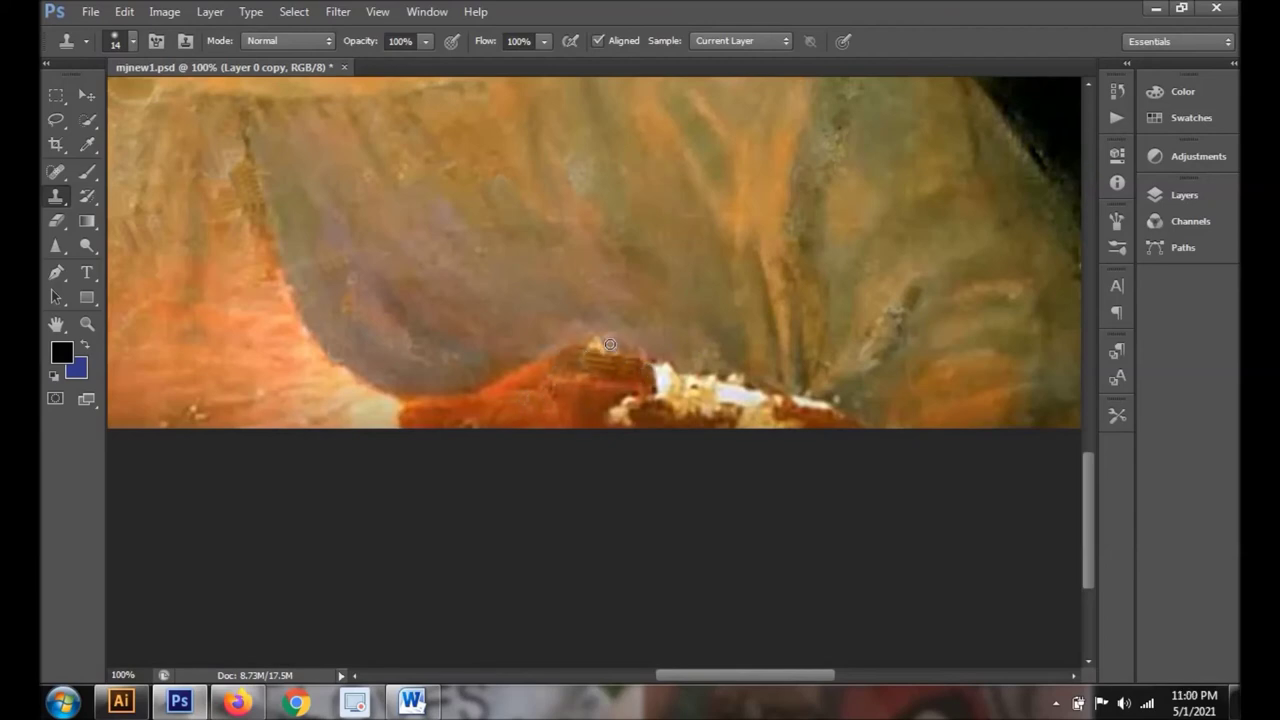
{"action": "mouse_move", "coordinate": [790, 400]}
{"action": "left_mouse_down"}
{"action": "mouse_move", "coordinate": [825, 420]}
{"action": "mouse_move", "coordinate": [790, 402]}
{"action": "mouse_move", "coordinate": [742, 420]}
{"action": "mouse_move", "coordinate": [790, 402]}
{"action": "mouse_move", "coordinate": [640, 374]}
{"action": "mouse_move", "coordinate": [660, 370]}
{"action": "mouse_move", "coordinate": [645, 405]}
{"action": "mouse_move", "coordinate": [619, 394]}
{"action": "mouse_move", "coordinate": [620, 420]}
{"action": "mouse_move", "coordinate": [660, 400]}
{"action": "mouse_move", "coordinate": [677, 409]}
{"action": "mouse_move", "coordinate": [667, 374]}
{"action": "mouse_move", "coordinate": [700, 418]}
{"action": "mouse_move", "coordinate": [700, 385]}
{"action": "mouse_move", "coordinate": [750, 392]}
{"action": "mouse_move", "coordinate": [725, 386]}
{"action": "left_mouse_up"}
Fit the painting, zoom to 66.7% and clone dark background over the bright streak.
{"action": "left_click", "coordinate": [86, 325]}
{"action": "key", "text": "ctrl+0"}
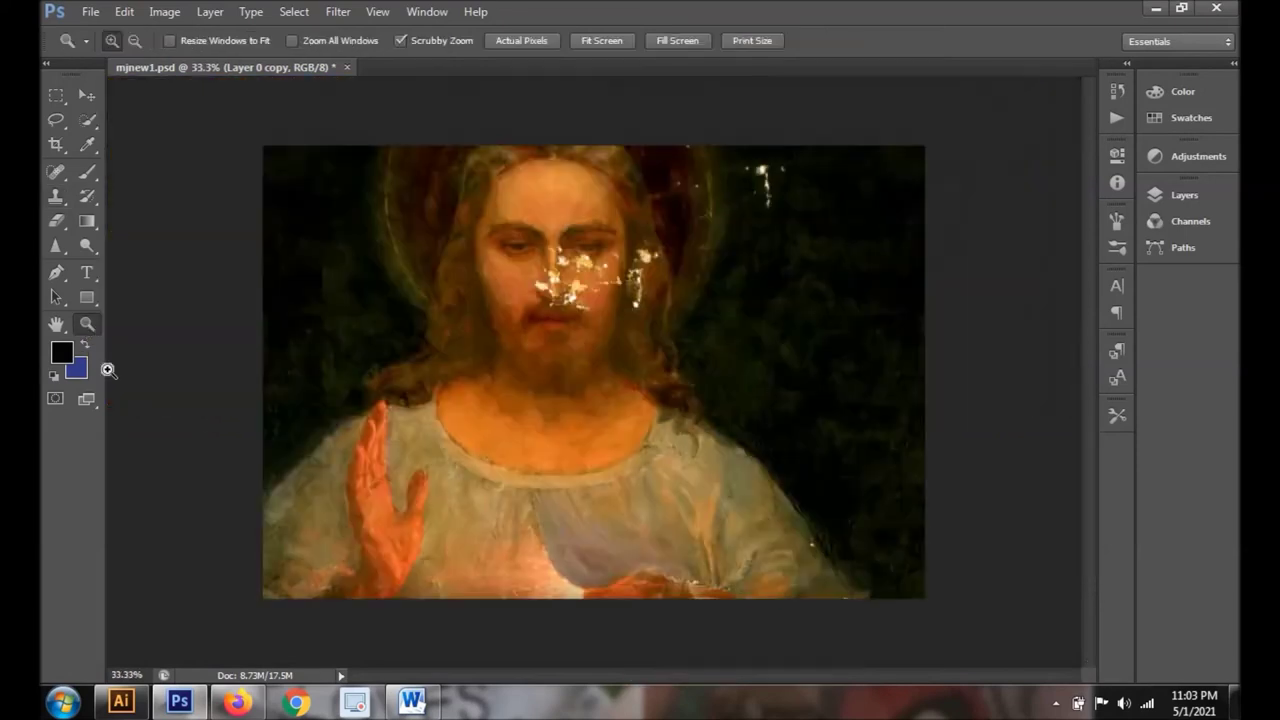
{"action": "left_click", "coordinate": [766, 172]}
{"action": "key", "text": "j"}
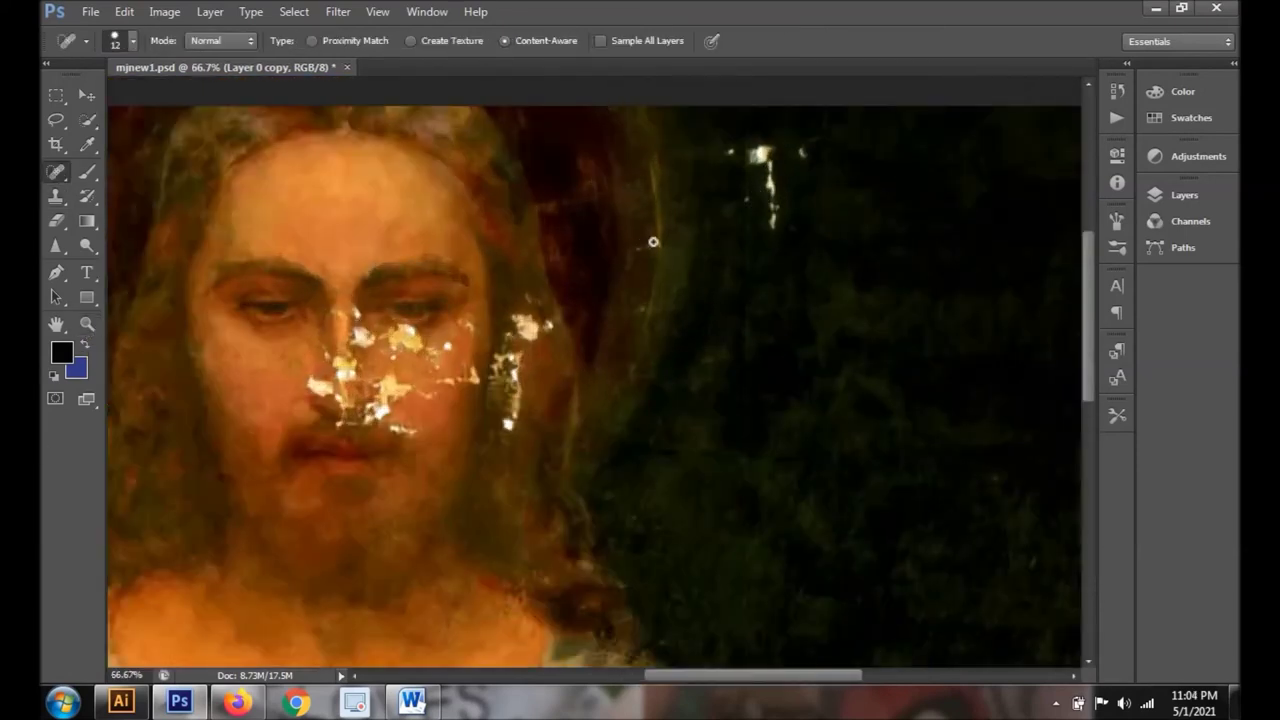
{"action": "key", "text": "s"}
{"action": "left_click_drag", "start_coordinate": [736, 150], "coordinate": [767, 158]}
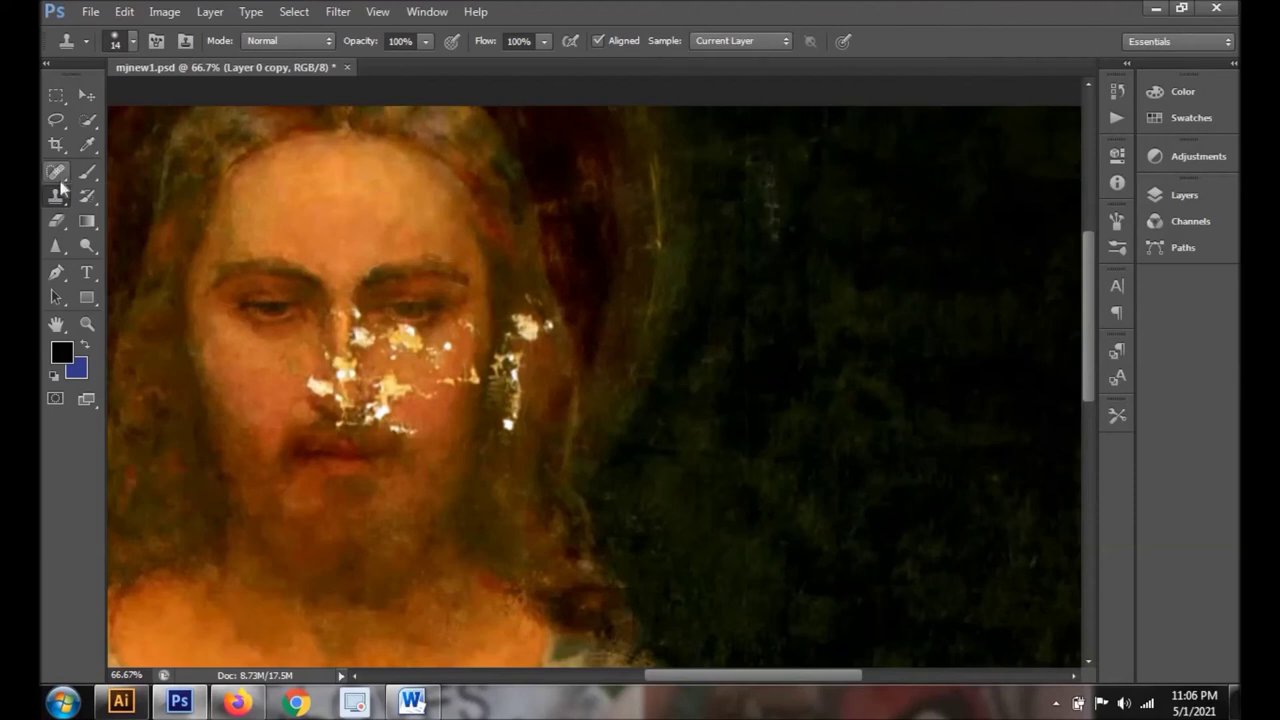
Clone over the white patch beside the right cheek.
{"action": "key", "text": "j"}
{"action": "key", "text": "s"}
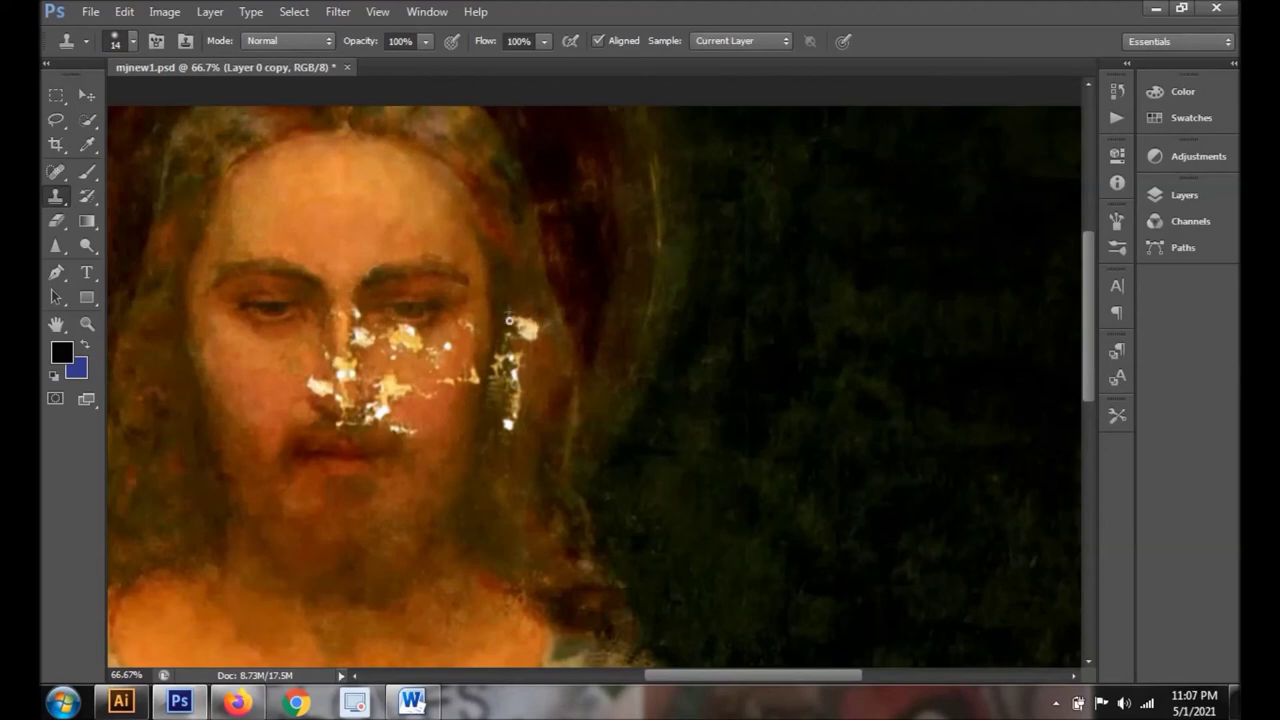
{"action": "mouse_move", "coordinate": [546, 321]}
{"action": "left_mouse_down"}
{"action": "mouse_move", "coordinate": [542, 334]}
{"action": "mouse_move", "coordinate": [513, 322]}
{"action": "mouse_move", "coordinate": [505, 375]}
{"action": "mouse_move", "coordinate": [482, 366]}
{"action": "left_mouse_up"}
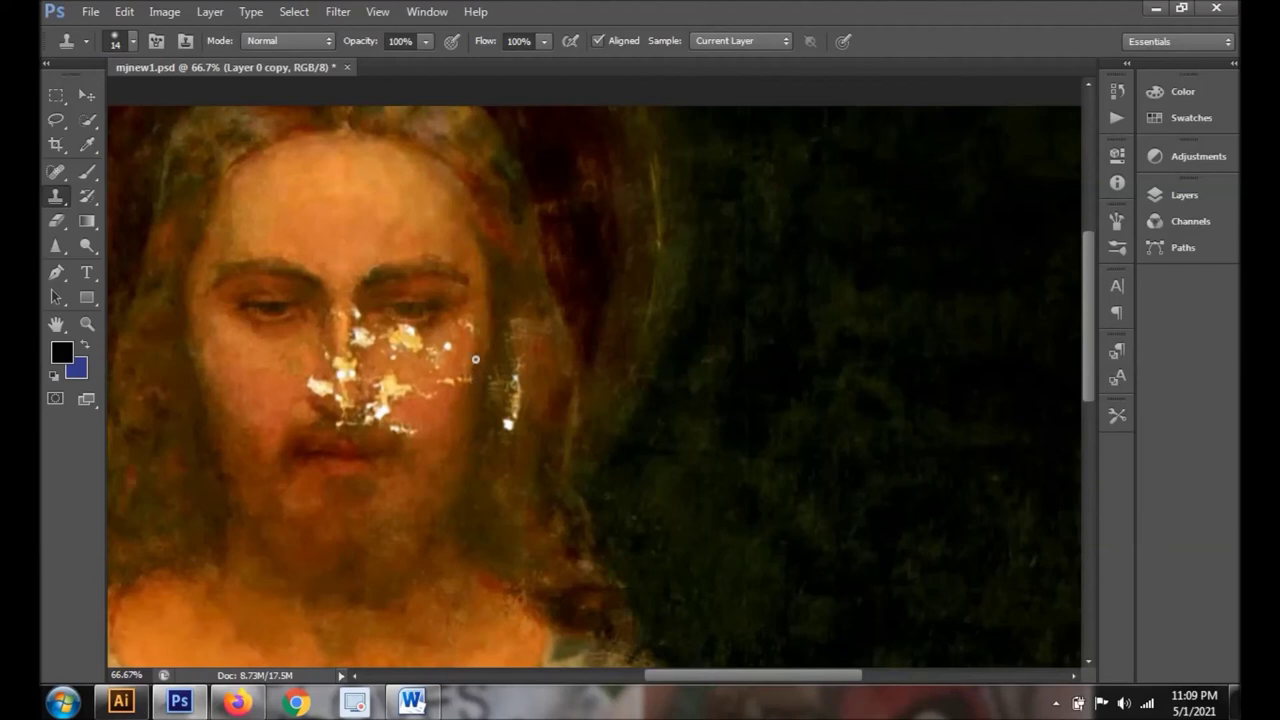
{"action": "key", "text": "j"}
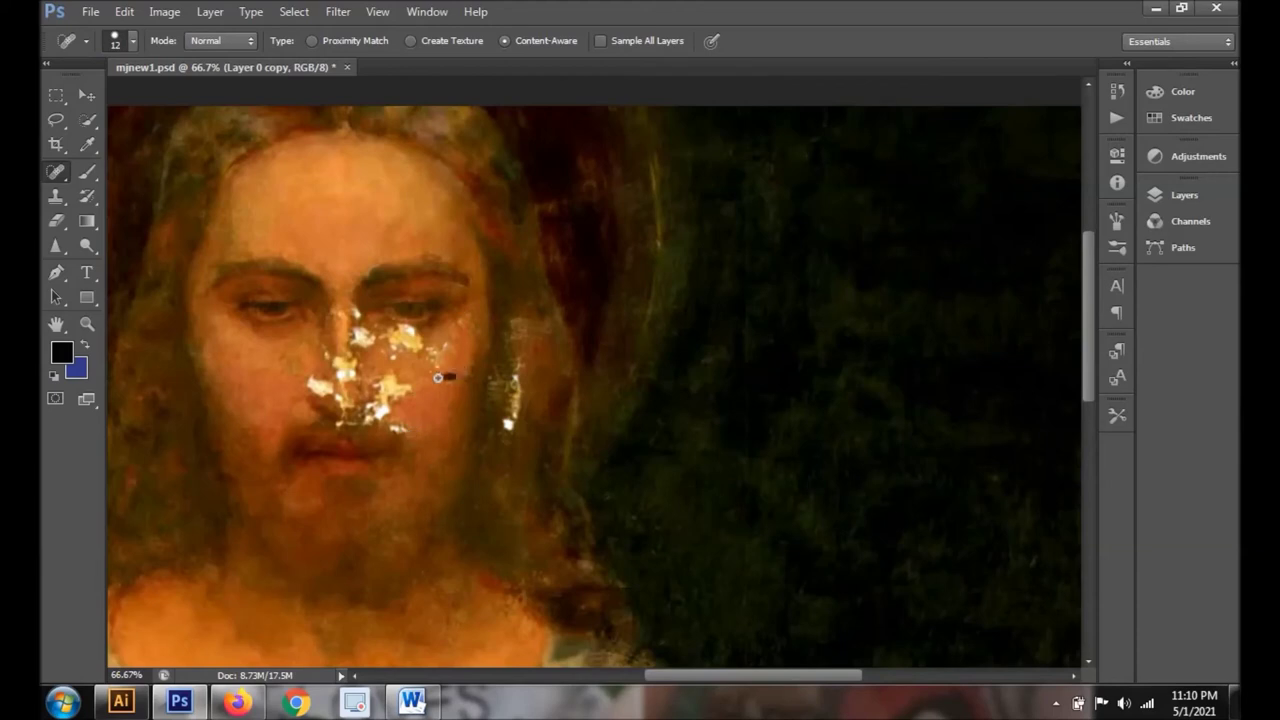
{"action": "key", "text": "s"}
{"action": "left_click", "coordinate": [133, 40]}
{"action": "key", "text": "Escape"}
{"action": "mouse_move", "coordinate": [500, 366]}
{"action": "left_mouse_down"}
{"action": "mouse_move", "coordinate": [508, 394]}
{"action": "mouse_move", "coordinate": [489, 405]}
{"action": "mouse_move", "coordinate": [508, 420]}
{"action": "left_mouse_up"}
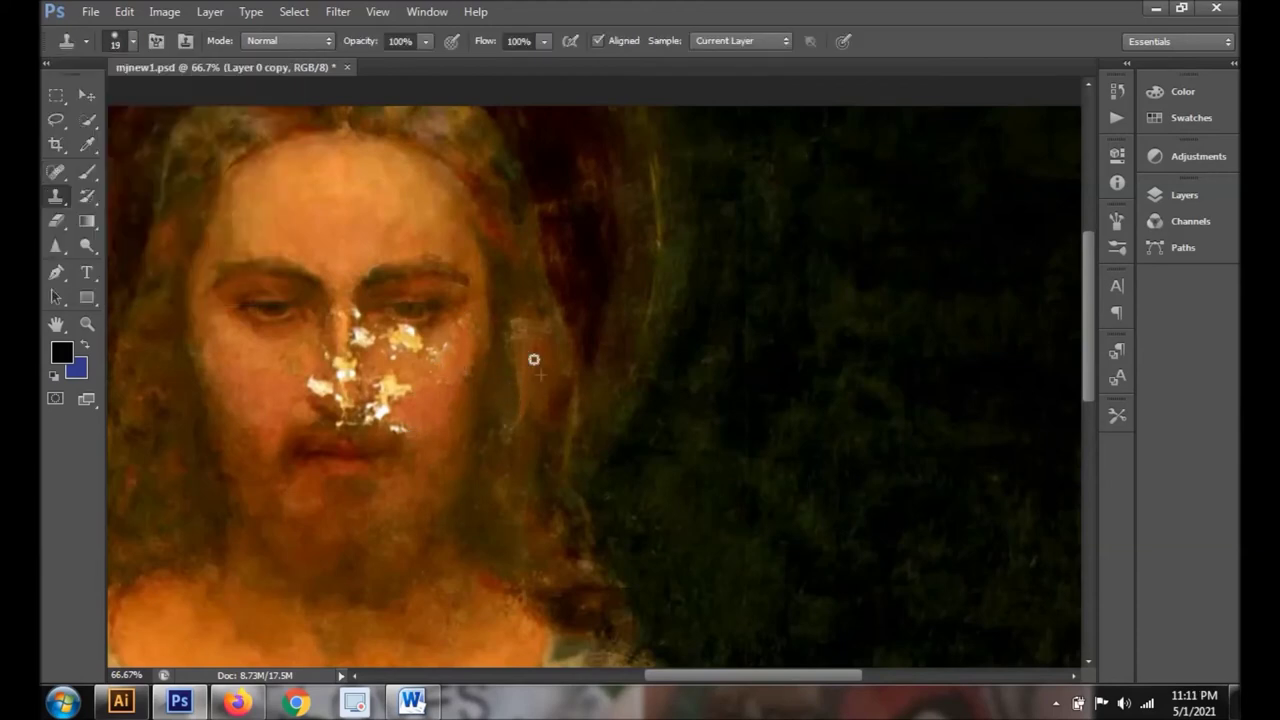
Spot-heal the small spots beside and on the nose, then magnify the nose and eye.
{"action": "key", "text": "j"}
{"action": "left_click_drag", "start_coordinate": [449, 339], "coordinate": [449, 347]}
{"action": "left_click_drag", "start_coordinate": [400, 388], "coordinate": [396, 380]}
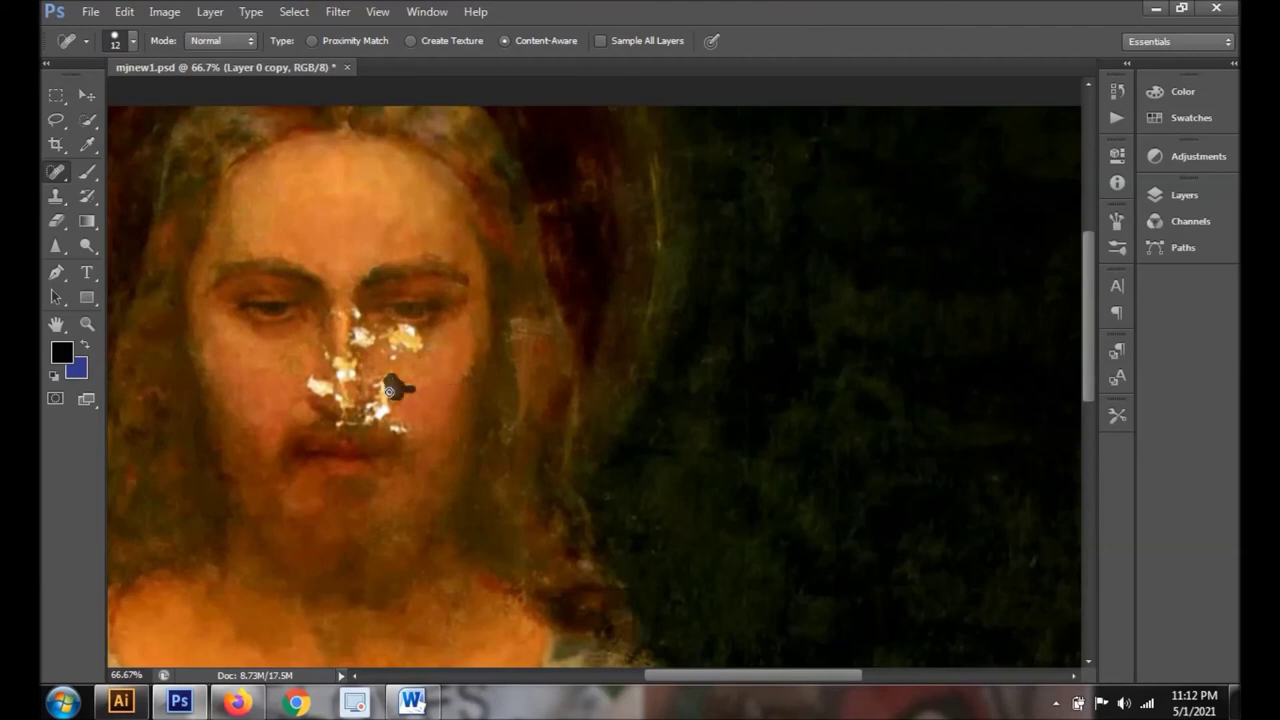
{"action": "key", "text": "z"}
{"action": "left_click", "coordinate": [422, 316]}
Clone over the bright patch below the eye with a 9 px brush.
{"action": "left_click_drag", "start_coordinate": [72, 100], "coordinate": [75, 103]}
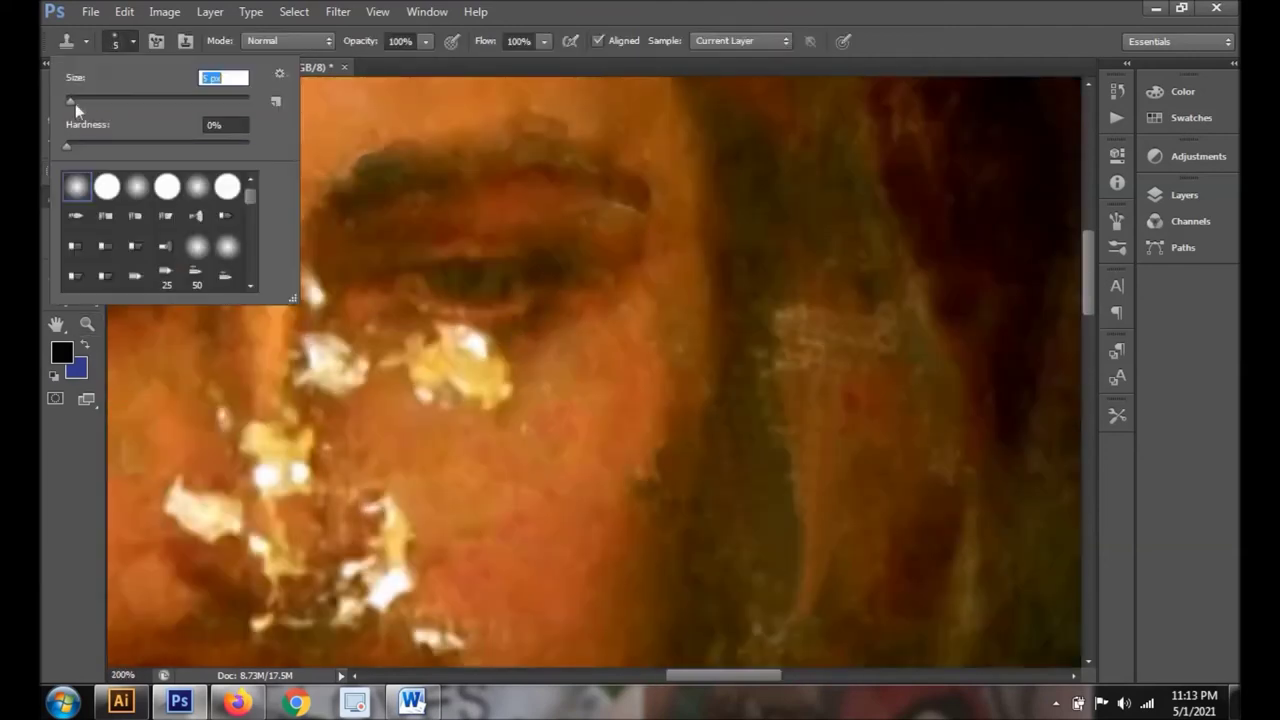
{"action": "left_click", "coordinate": [490, 328]}
{"action": "mouse_move", "coordinate": [507, 338]}
{"action": "left_mouse_down"}
{"action": "mouse_move", "coordinate": [509, 386]}
{"action": "mouse_move", "coordinate": [491, 357]}
{"action": "mouse_move", "coordinate": [437, 346]}
{"action": "mouse_move", "coordinate": [477, 363]}
{"action": "mouse_move", "coordinate": [459, 385]}
{"action": "mouse_move", "coordinate": [414, 323]}
{"action": "mouse_move", "coordinate": [374, 360]}
{"action": "mouse_move", "coordinate": [420, 405]}
{"action": "mouse_move", "coordinate": [407, 360]}
{"action": "left_mouse_up"}
Spot-heal the spot under the eye with a 2 px brush.
{"action": "left_click", "coordinate": [132, 41]}
{"action": "left_click_drag", "start_coordinate": [80, 101], "coordinate": [67, 101]}
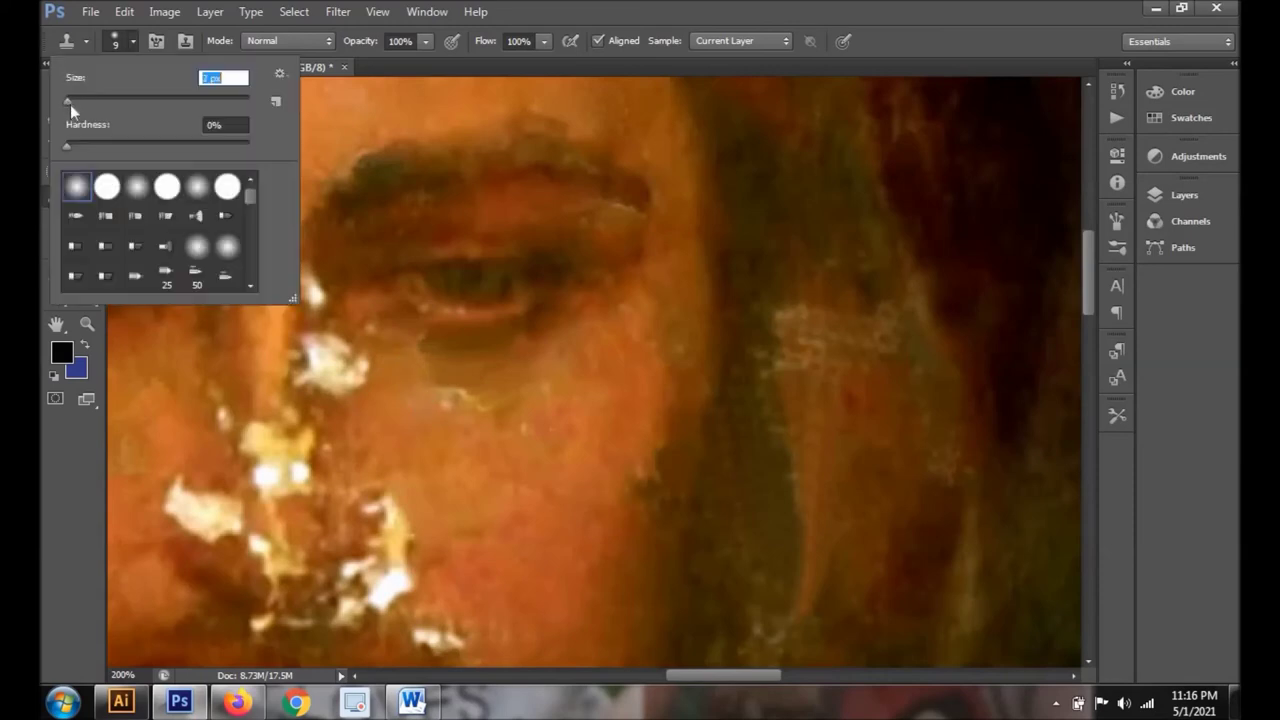
{"action": "left_click", "coordinate": [583, 86]}
{"action": "left_click", "coordinate": [56, 171]}
{"action": "left_click", "coordinate": [132, 41]}
{"action": "left_click", "coordinate": [430, 350]}
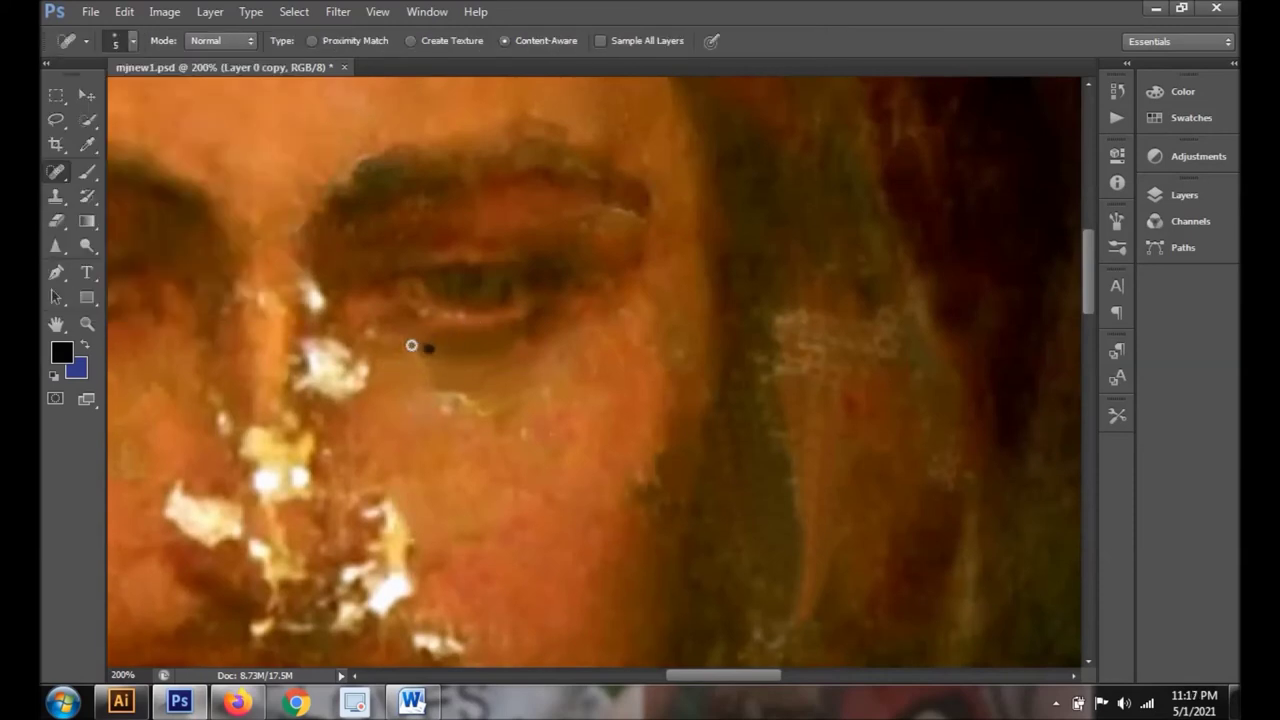
{"action": "left_click_drag", "start_coordinate": [410, 381], "coordinate": [442, 381]}
Restore the clone brush to 9 px and zoom out to view the whole face.
{"action": "left_click", "coordinate": [56, 196]}
{"action": "left_click", "coordinate": [132, 41]}
{"action": "left_click", "coordinate": [421, 395]}
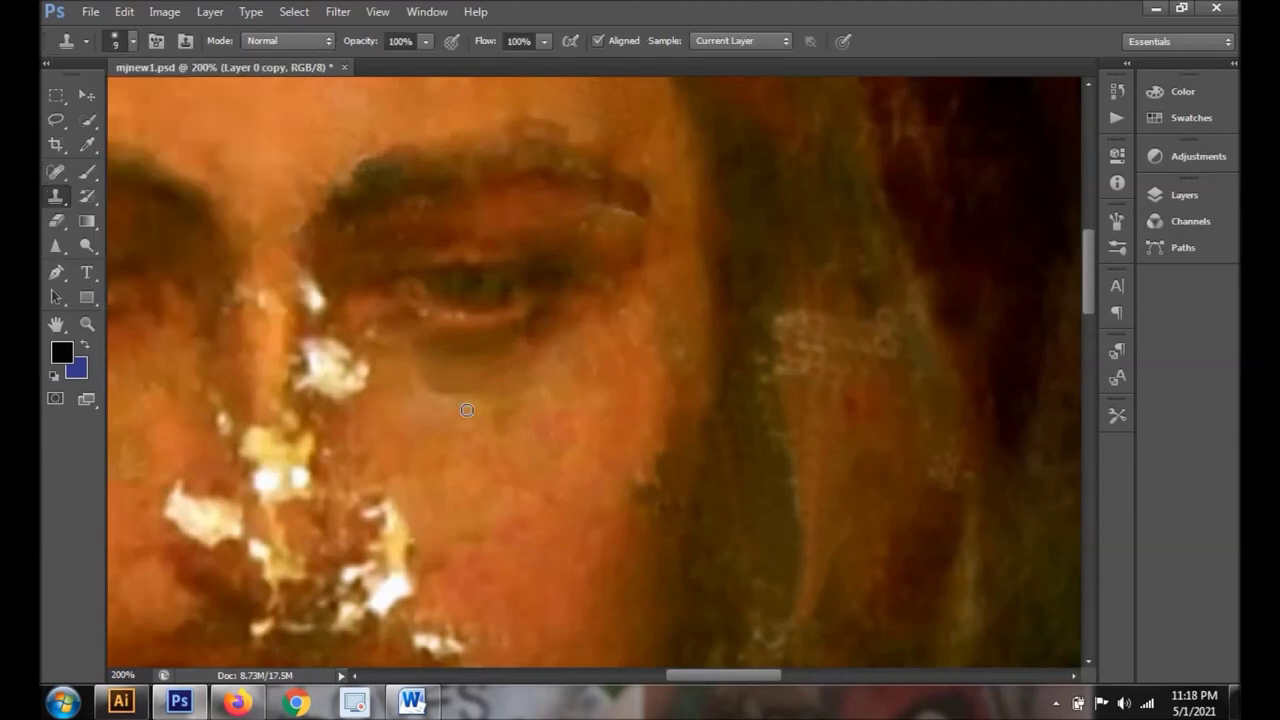
{"action": "key", "text": "ctrl+minus"}
{"action": "key", "text": "j"}
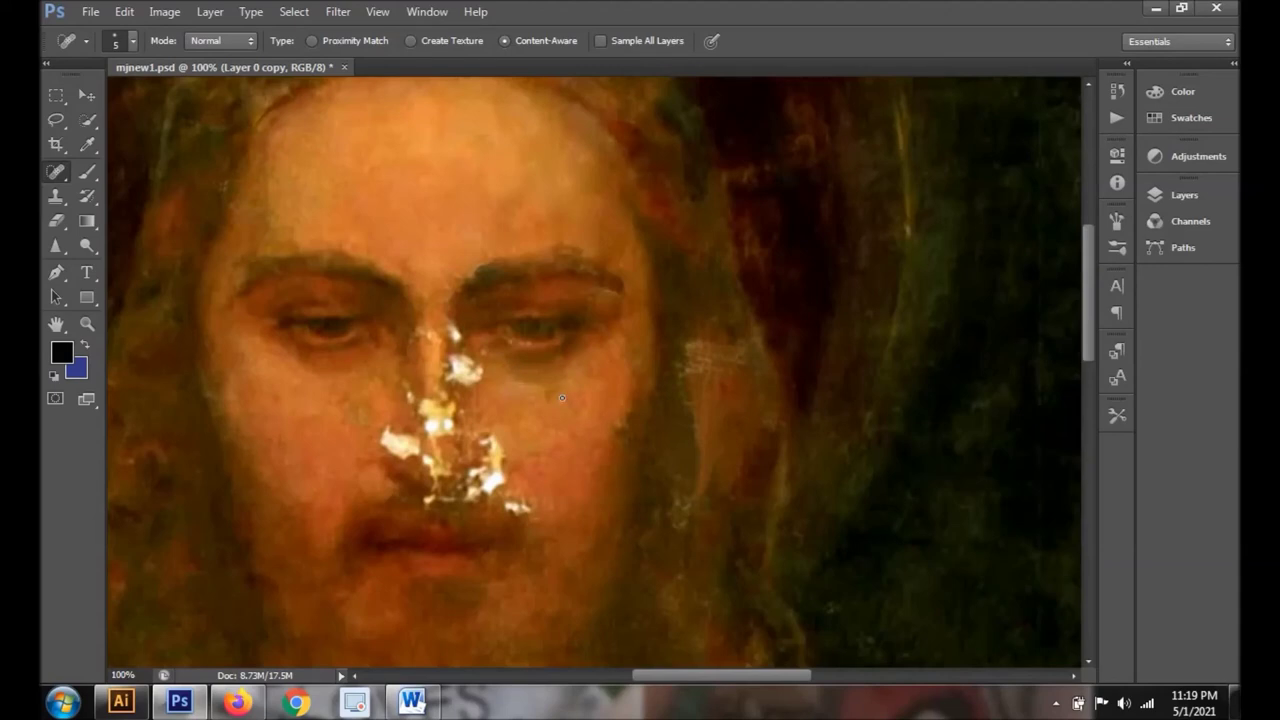
Set the Spot Healing Brush to size 22 with the Create Texture type.
{"action": "left_click", "coordinate": [132, 41]}
{"action": "key", "text": "Return"}
{"action": "left_click", "coordinate": [410, 41]}
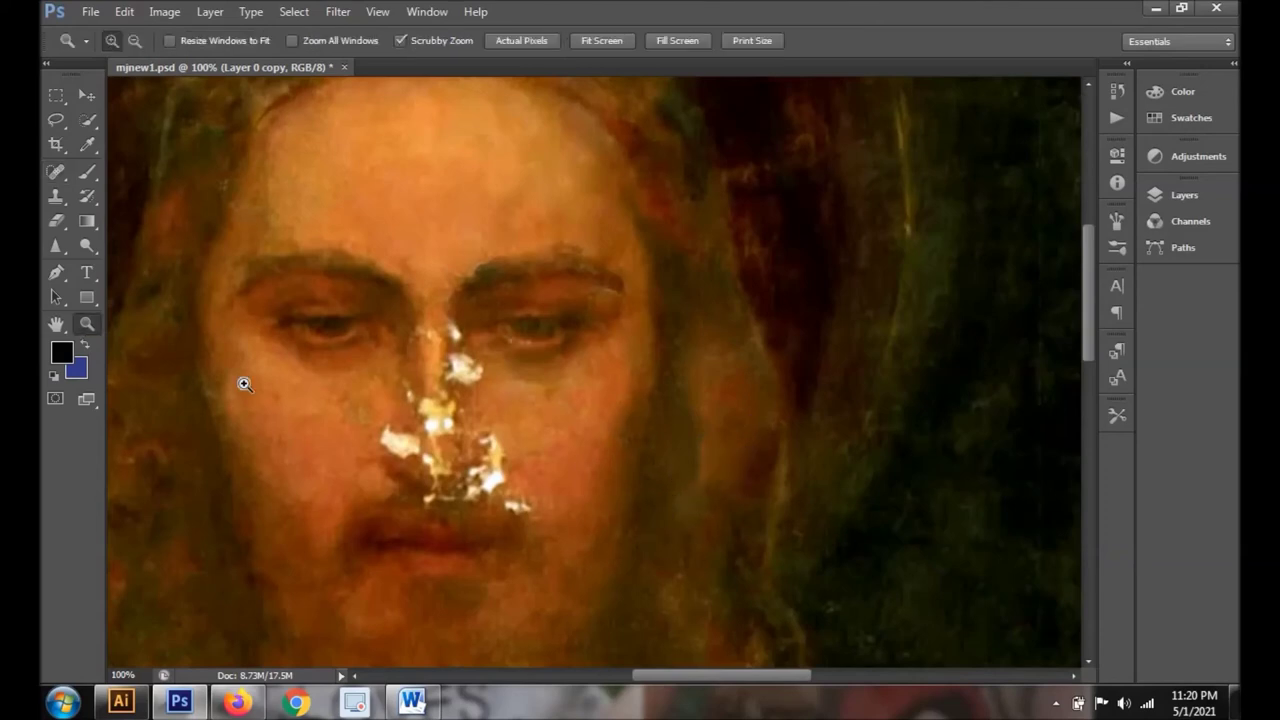
Scroll down and clone texture over the lower part of the painting.
{"action": "key", "text": "s"}
{"action": "key", "text": "Return"}
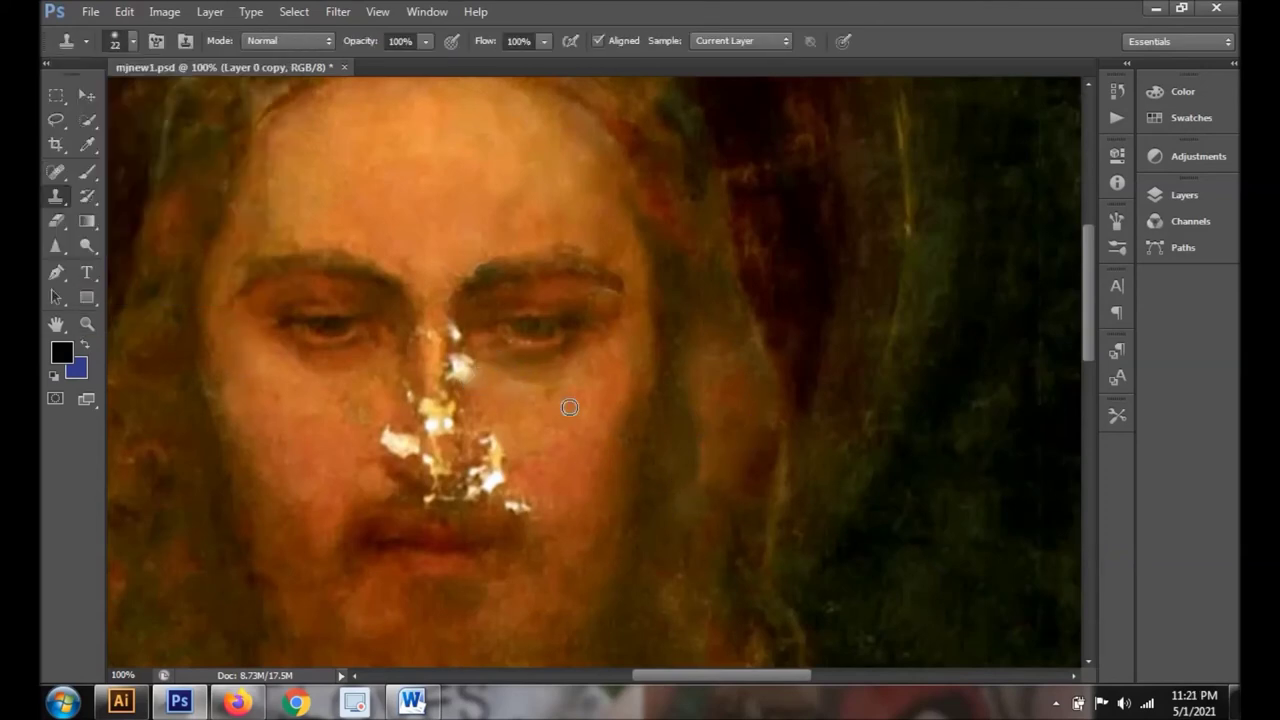
{"action": "scroll", "coordinate": [560, 505], "scroll_direction": "down", "scroll_amount": 5}
{"action": "scroll", "coordinate": [700, 505], "scroll_direction": "down", "scroll_amount": 3}
{"action": "mouse_move", "coordinate": [815, 509]}
{"action": "left_mouse_down"}
{"action": "mouse_move", "coordinate": [957, 531]}
{"action": "mouse_move", "coordinate": [846, 529]}
{"action": "mouse_move", "coordinate": [838, 537]}
{"action": "mouse_move", "coordinate": [891, 551]}
{"action": "mouse_move", "coordinate": [760, 563]}
{"action": "mouse_move", "coordinate": [690, 526]}
{"action": "left_mouse_up"}
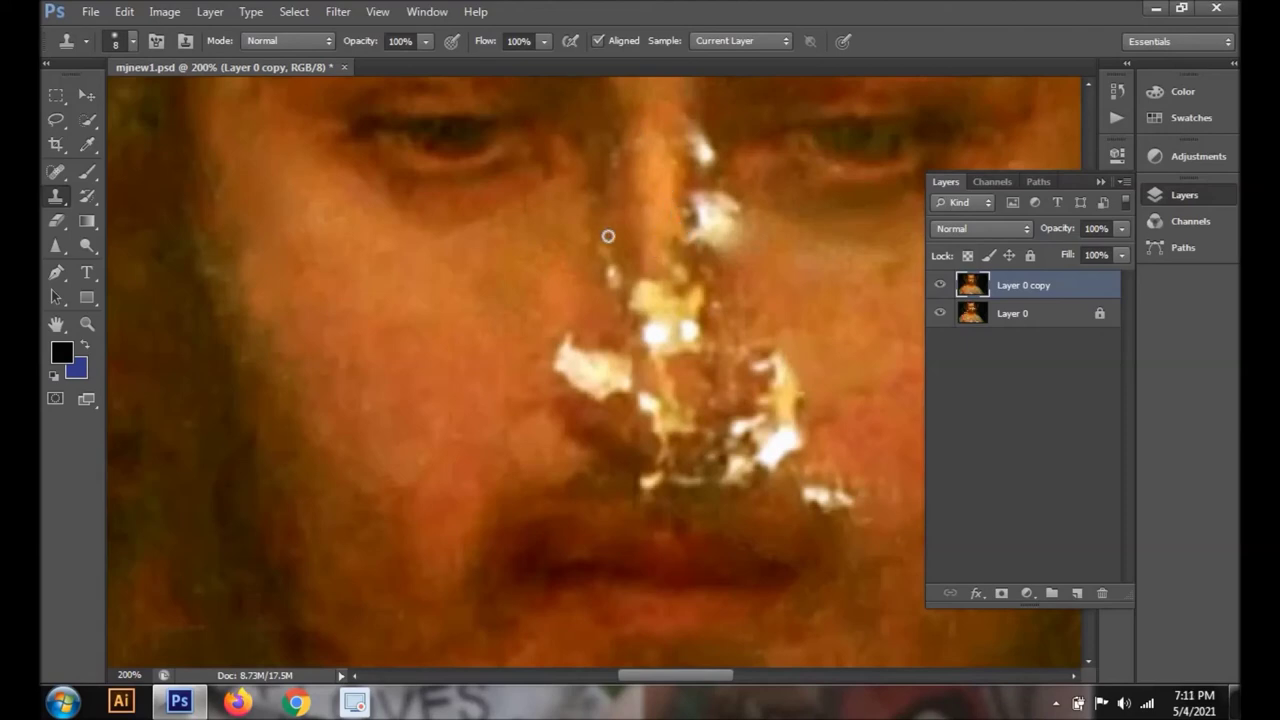
Clone skin over the specks and yellow highlight on the nose.
{"action": "left_click_drag", "start_coordinate": [604, 277], "coordinate": [613, 274]}
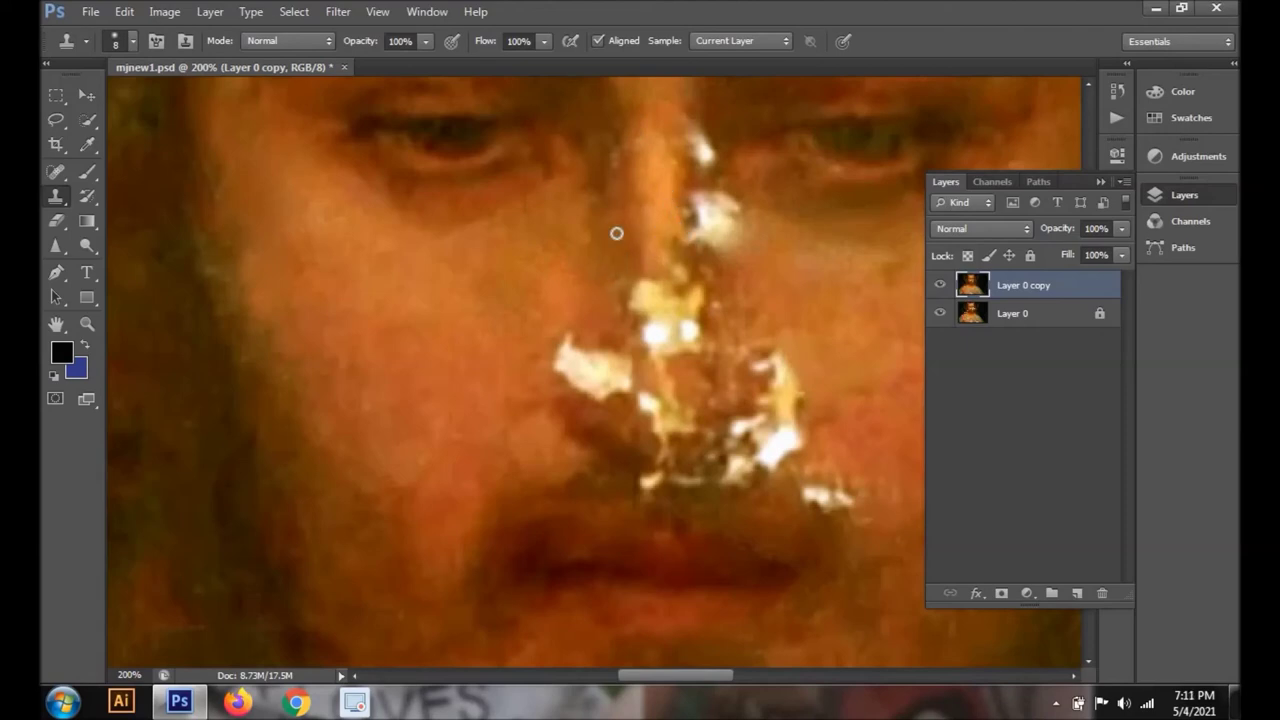
{"action": "mouse_move", "coordinate": [695, 347]}
{"action": "left_mouse_down"}
{"action": "mouse_move", "coordinate": [667, 380]}
{"action": "mouse_move", "coordinate": [662, 371]}
{"action": "left_mouse_up"}
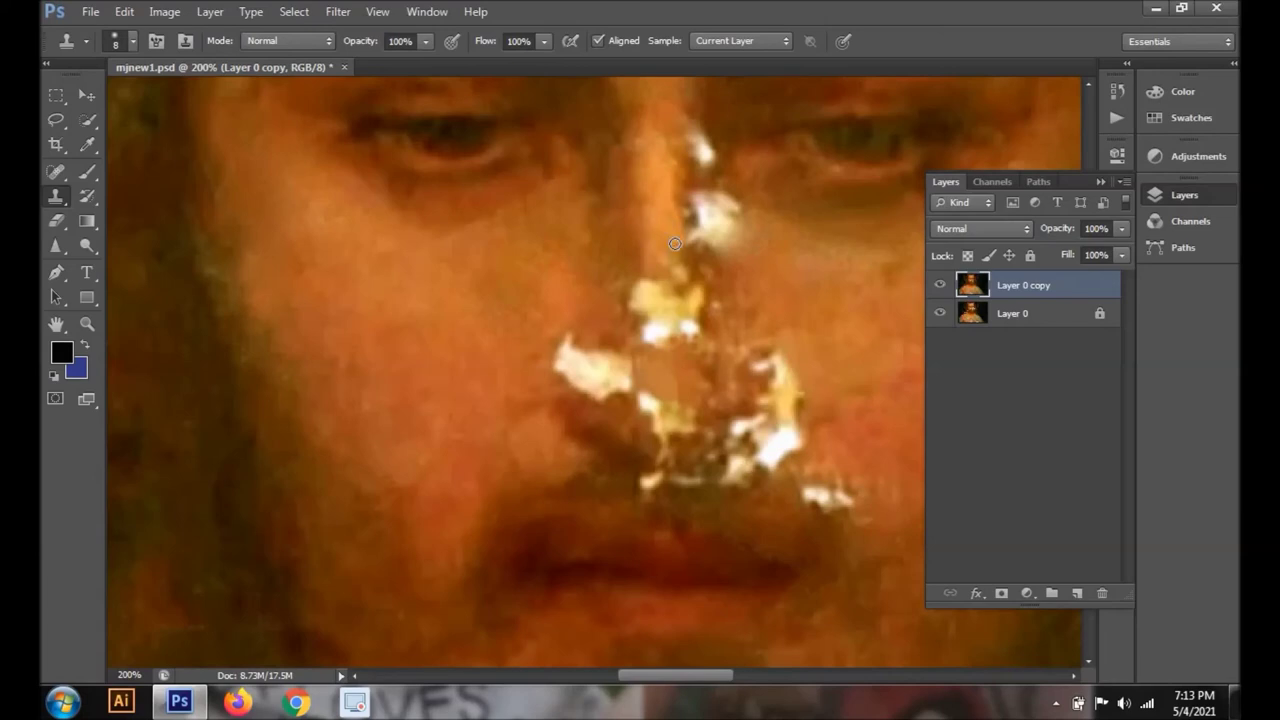
{"action": "left_click", "coordinate": [678, 301], "text": "ctrl+alt"}
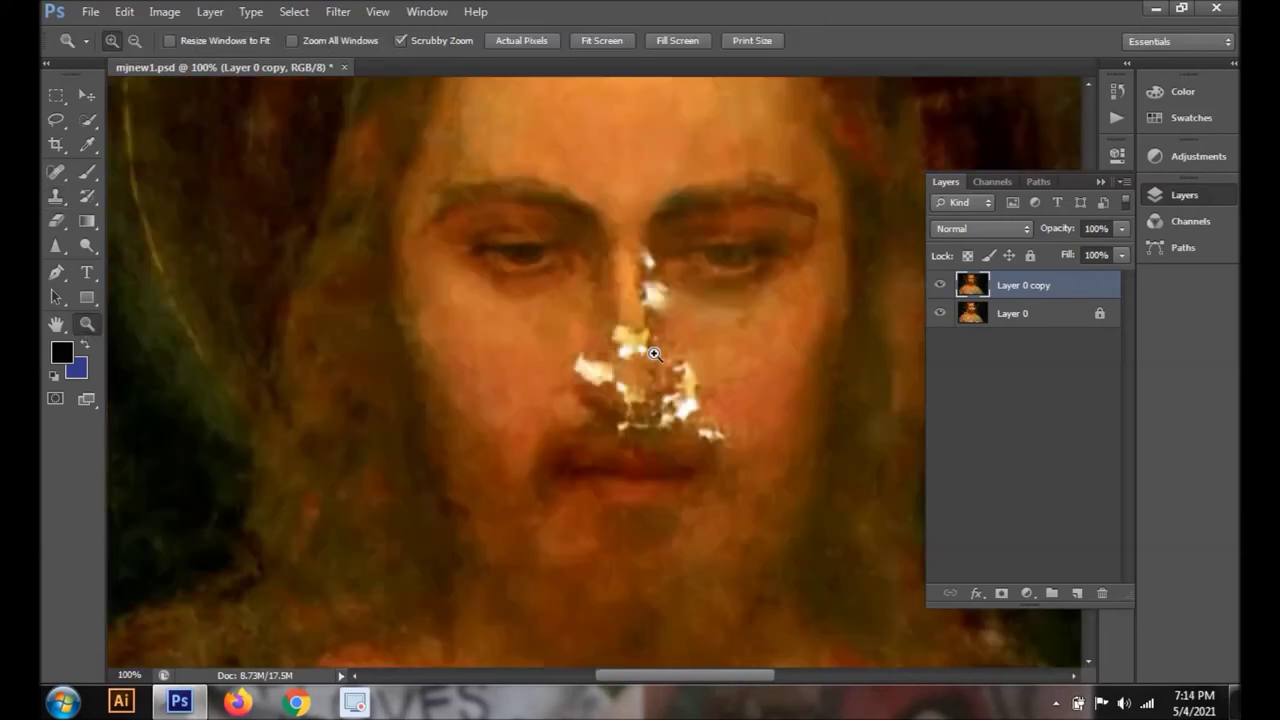
{"action": "left_click", "coordinate": [620, 340], "text": "ctrl"}
{"action": "left_click_drag", "start_coordinate": [588, 352], "coordinate": [611, 325]}
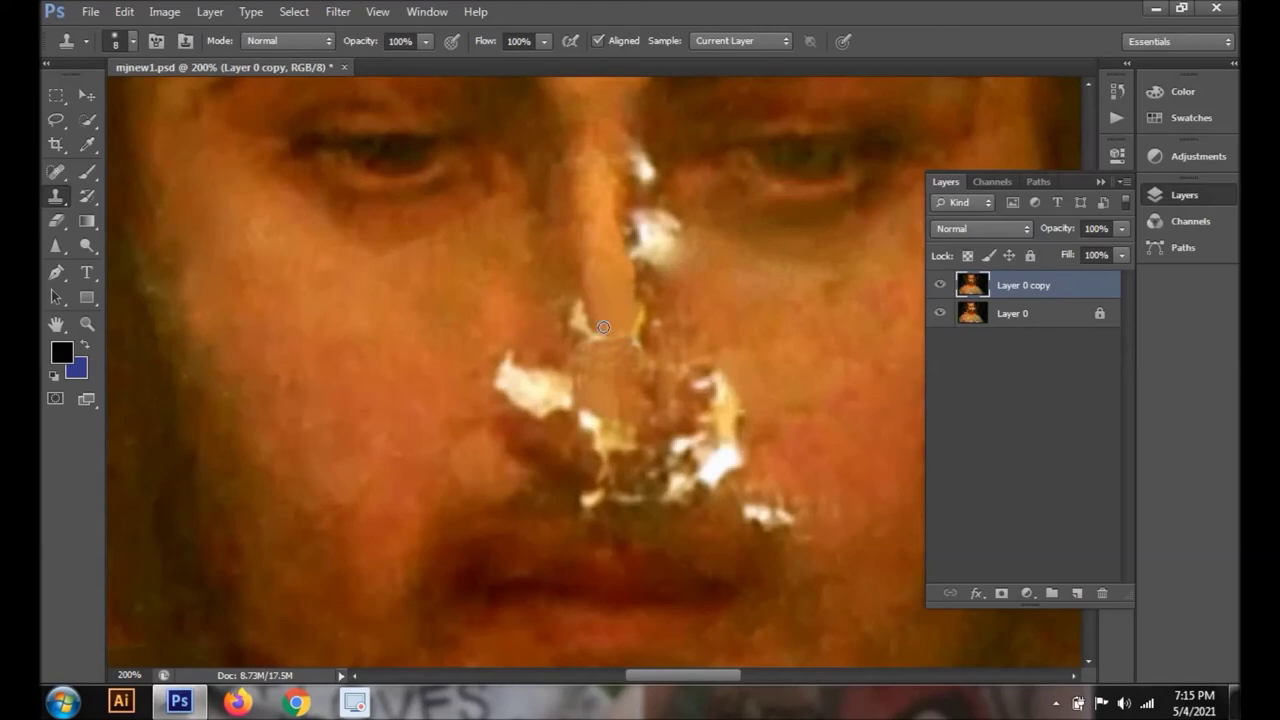
Zoom in on the flakes left of the nose and darken that white patch.
{"action": "key", "text": "j"}
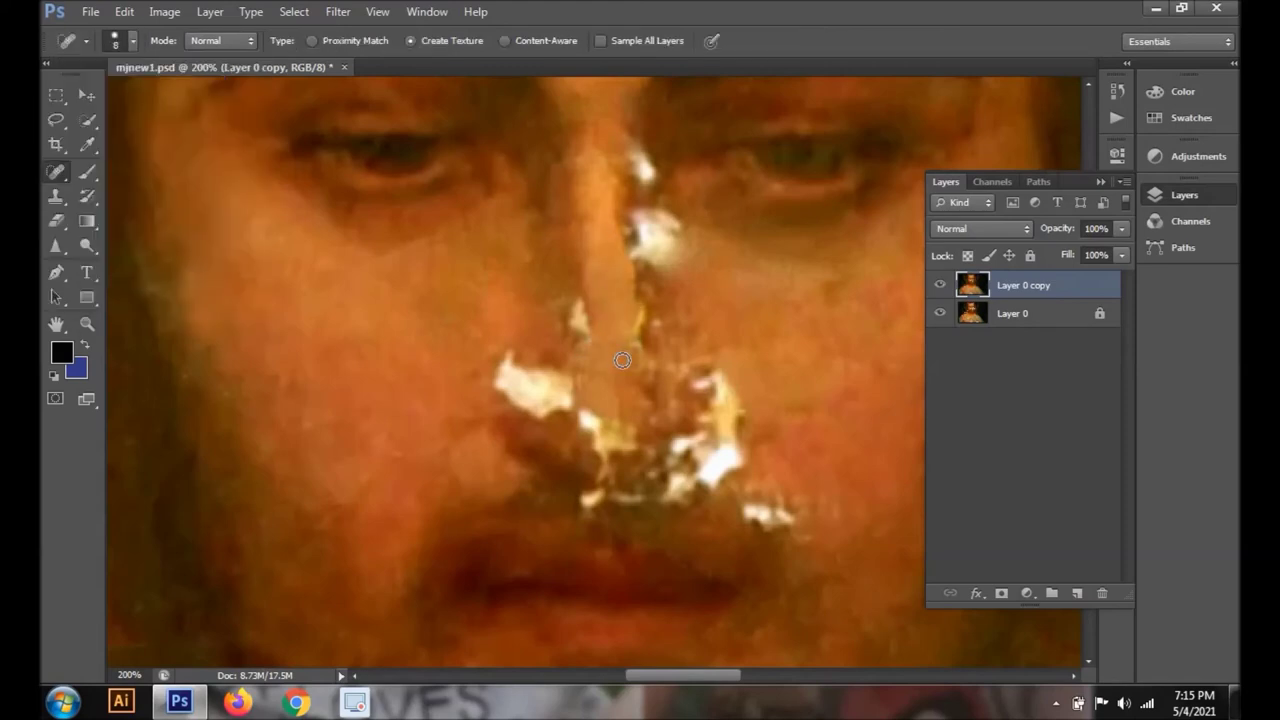
{"action": "key", "text": "s"}
{"action": "left_click", "coordinate": [640, 374], "text": "ctrl+alt"}
{"action": "left_click", "coordinate": [515, 430], "text": "ctrl"}
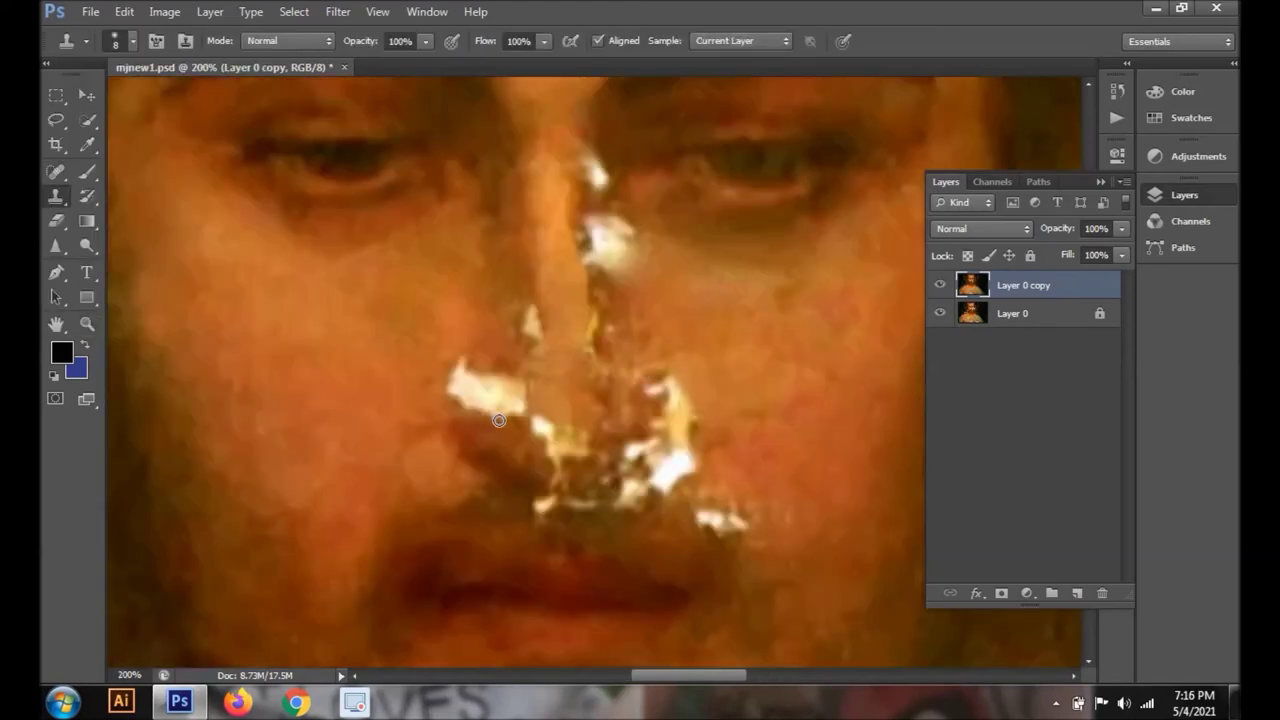
{"action": "mouse_move", "coordinate": [508, 376]}
{"action": "left_mouse_down"}
{"action": "mouse_move", "coordinate": [466, 357]}
{"action": "mouse_move", "coordinate": [449, 400]}
{"action": "mouse_move", "coordinate": [505, 405]}
{"action": "left_mouse_up"}
{"action": "left_click", "coordinate": [87, 323]}
Clone over the white patch and streak along the nose ridge, then zoom out.
{"action": "key", "text": "ctrl+minus"}
{"action": "key", "text": "ctrl+plus"}
{"action": "key", "text": "ctrl+plus"}
{"action": "key", "text": "s"}
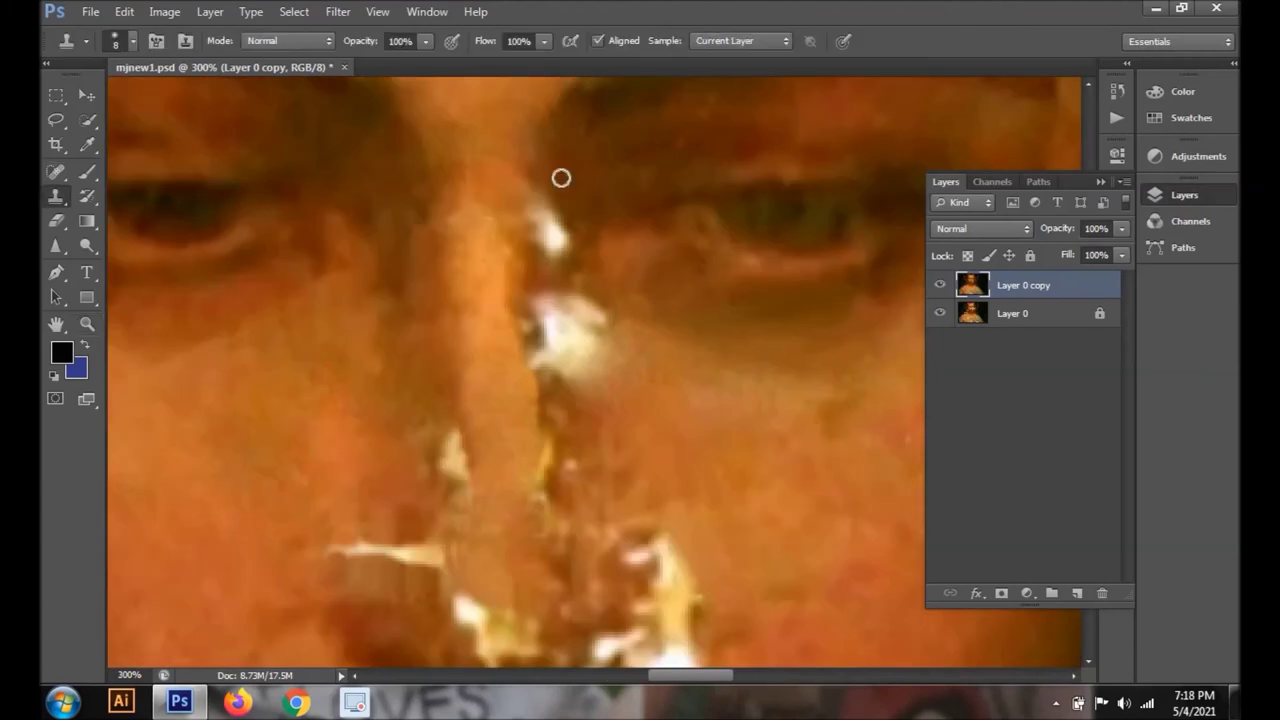
{"action": "mouse_move", "coordinate": [566, 266]}
{"action": "left_mouse_down"}
{"action": "mouse_move", "coordinate": [580, 226]}
{"action": "mouse_move", "coordinate": [543, 191]}
{"action": "mouse_move", "coordinate": [557, 225]}
{"action": "mouse_move", "coordinate": [529, 229]}
{"action": "left_mouse_up"}
{"action": "mouse_move", "coordinate": [529, 300]}
{"action": "left_mouse_down"}
{"action": "mouse_move", "coordinate": [565, 310]}
{"action": "mouse_move", "coordinate": [577, 280]}
{"action": "mouse_move", "coordinate": [569, 306]}
{"action": "mouse_move", "coordinate": [593, 313]}
{"action": "mouse_move", "coordinate": [555, 360]}
{"action": "mouse_move", "coordinate": [574, 380]}
{"action": "mouse_move", "coordinate": [619, 360]}
{"action": "mouse_move", "coordinate": [313, 197]}
{"action": "left_mouse_up"}
{"action": "key", "text": "z"}
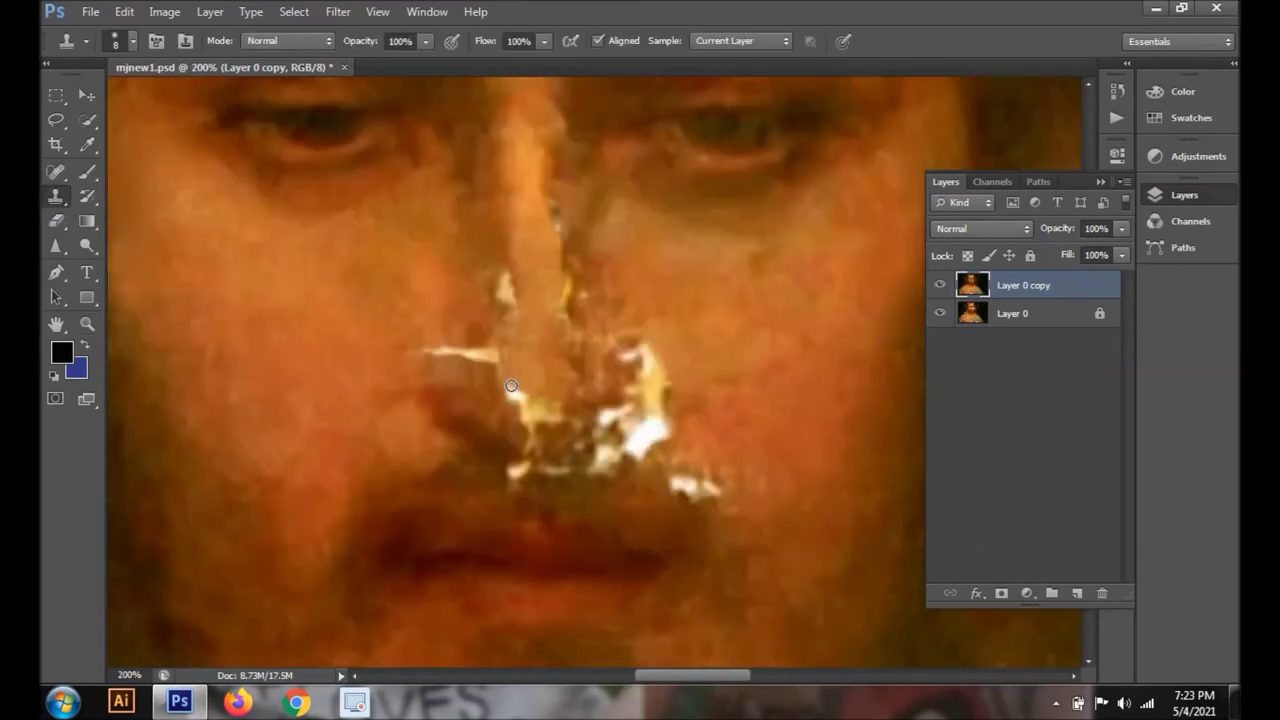
Darken the flaked area left of the nose and clone over its white highlight at 100%.
{"action": "mouse_move", "coordinate": [566, 380]}
{"action": "left_mouse_down"}
{"action": "mouse_move", "coordinate": [516, 390]}
{"action": "mouse_move", "coordinate": [559, 413]}
{"action": "mouse_move", "coordinate": [520, 440]}
{"action": "mouse_move", "coordinate": [537, 454]}
{"action": "mouse_move", "coordinate": [536, 479]}
{"action": "mouse_move", "coordinate": [523, 457]}
{"action": "mouse_move", "coordinate": [517, 477]}
{"action": "mouse_move", "coordinate": [558, 482]}
{"action": "mouse_move", "coordinate": [580, 457]}
{"action": "mouse_move", "coordinate": [610, 455]}
{"action": "left_mouse_up"}
{"action": "double_click", "coordinate": [87, 324]}
{"action": "key", "text": "s"}
{"action": "right_click", "coordinate": [554, 396]}
{"action": "key", "text": "Escape"}
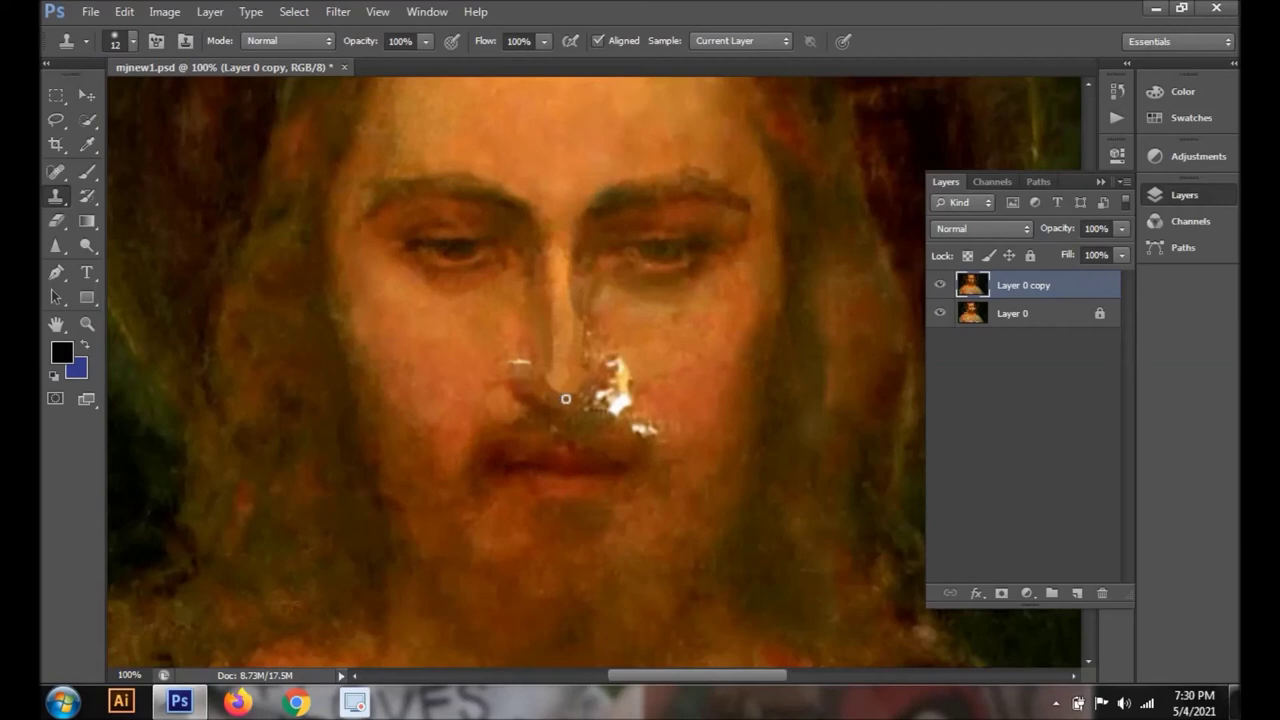
{"action": "left_click_drag", "start_coordinate": [581, 404], "coordinate": [604, 388]}
Clone over the white highlights below and beside the nose, smoothing under the nose tip.
{"action": "key", "text": "j"}
{"action": "scroll", "coordinate": [577, 330], "scroll_direction": "up", "scroll_amount": 1}
{"action": "key", "text": "s"}
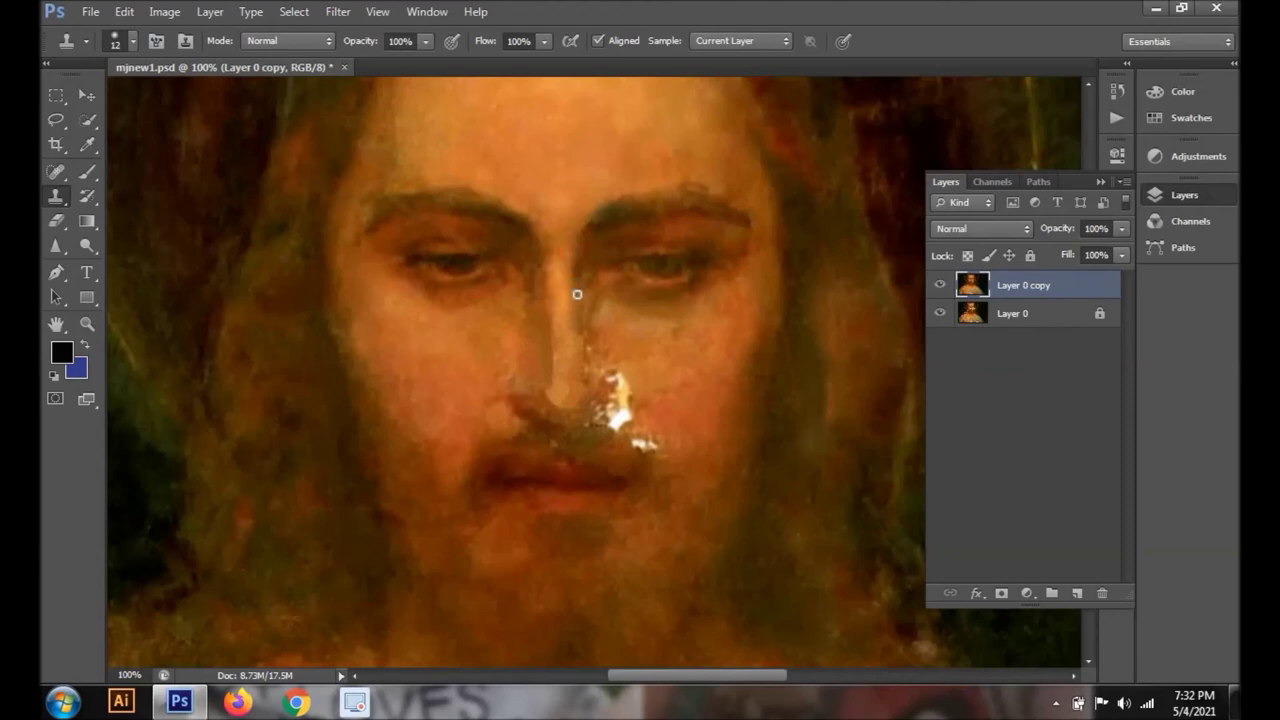
{"action": "scroll", "coordinate": [635, 440], "scroll_direction": "up", "scroll_amount": 1}
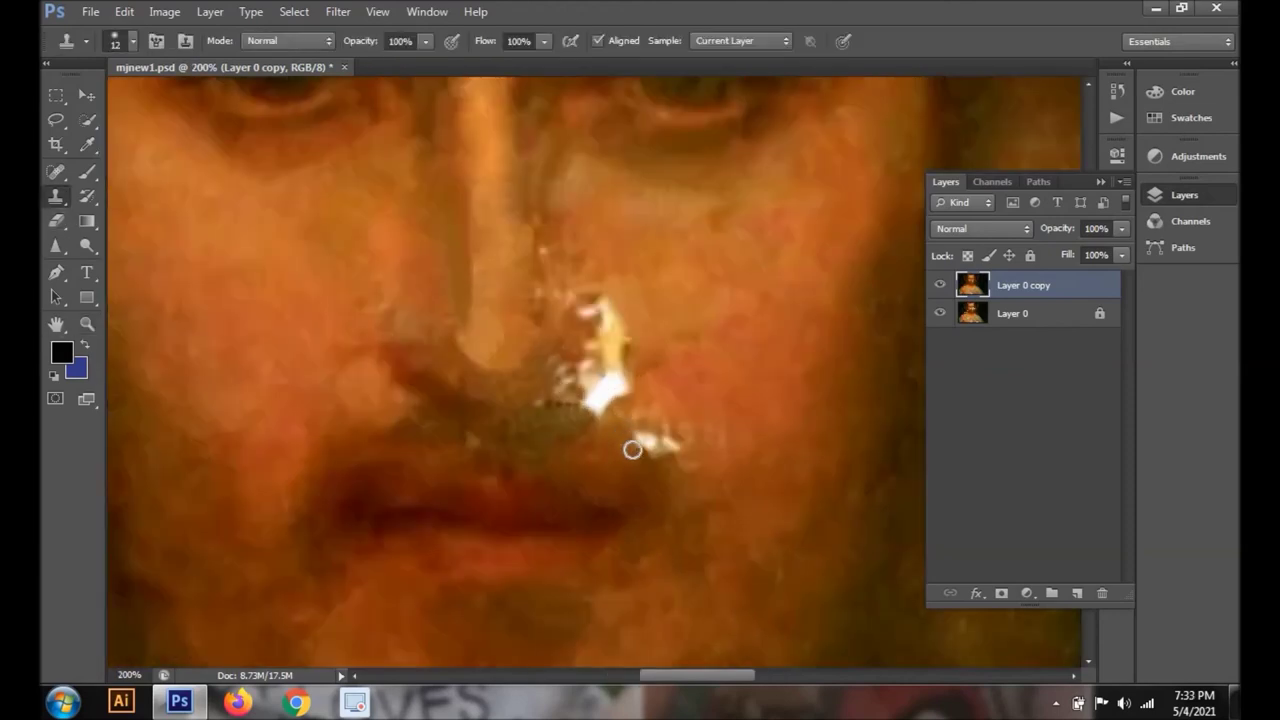
{"action": "mouse_move", "coordinate": [667, 455]}
{"action": "left_mouse_down"}
{"action": "mouse_move", "coordinate": [640, 437]}
{"action": "mouse_move", "coordinate": [657, 446]}
{"action": "mouse_move", "coordinate": [621, 322]}
{"action": "mouse_move", "coordinate": [620, 360]}
{"action": "mouse_move", "coordinate": [580, 306]}
{"action": "mouse_move", "coordinate": [571, 351]}
{"action": "mouse_move", "coordinate": [517, 387]}
{"action": "left_mouse_up"}
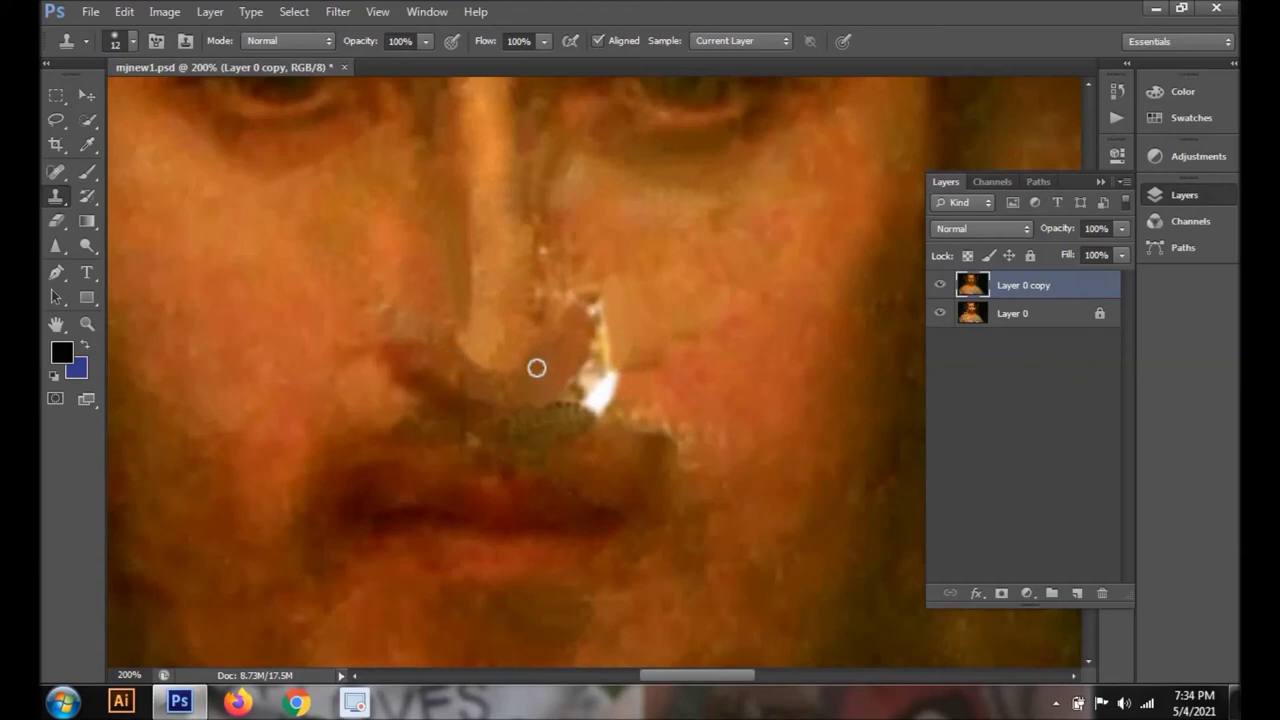
{"action": "left_click_drag", "start_coordinate": [540, 378], "coordinate": [537, 414]}
{"action": "left_click_drag", "start_coordinate": [560, 363], "coordinate": [556, 417]}
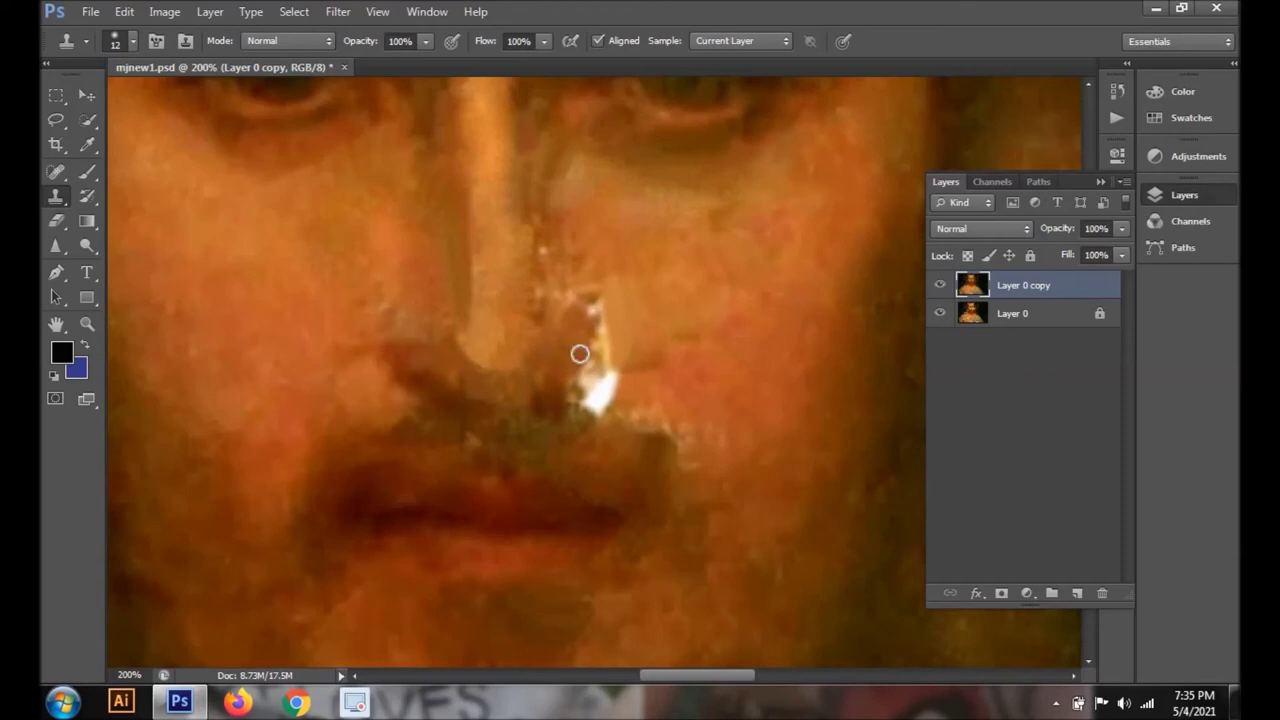
{"action": "left_click_drag", "start_coordinate": [580, 354], "coordinate": [571, 412]}
{"action": "left_click_drag", "start_coordinate": [594, 363], "coordinate": [586, 423]}
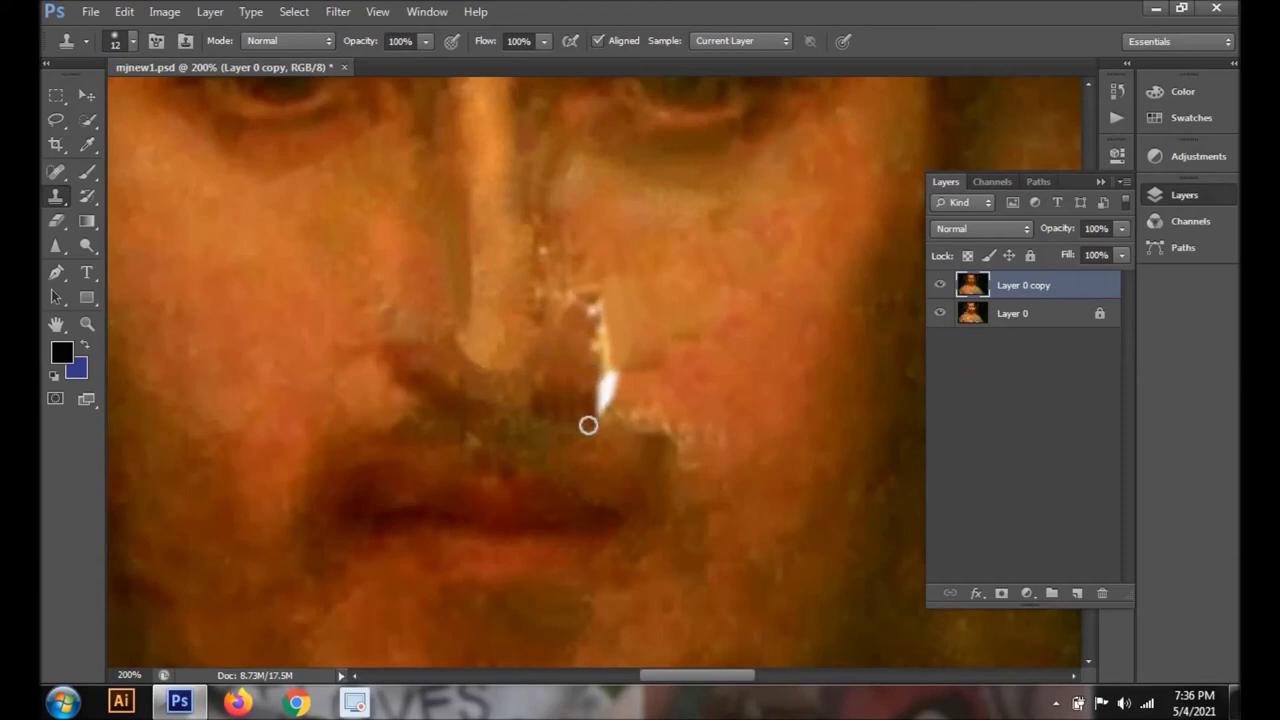
{"action": "left_click_drag", "start_coordinate": [606, 371], "coordinate": [623, 414]}
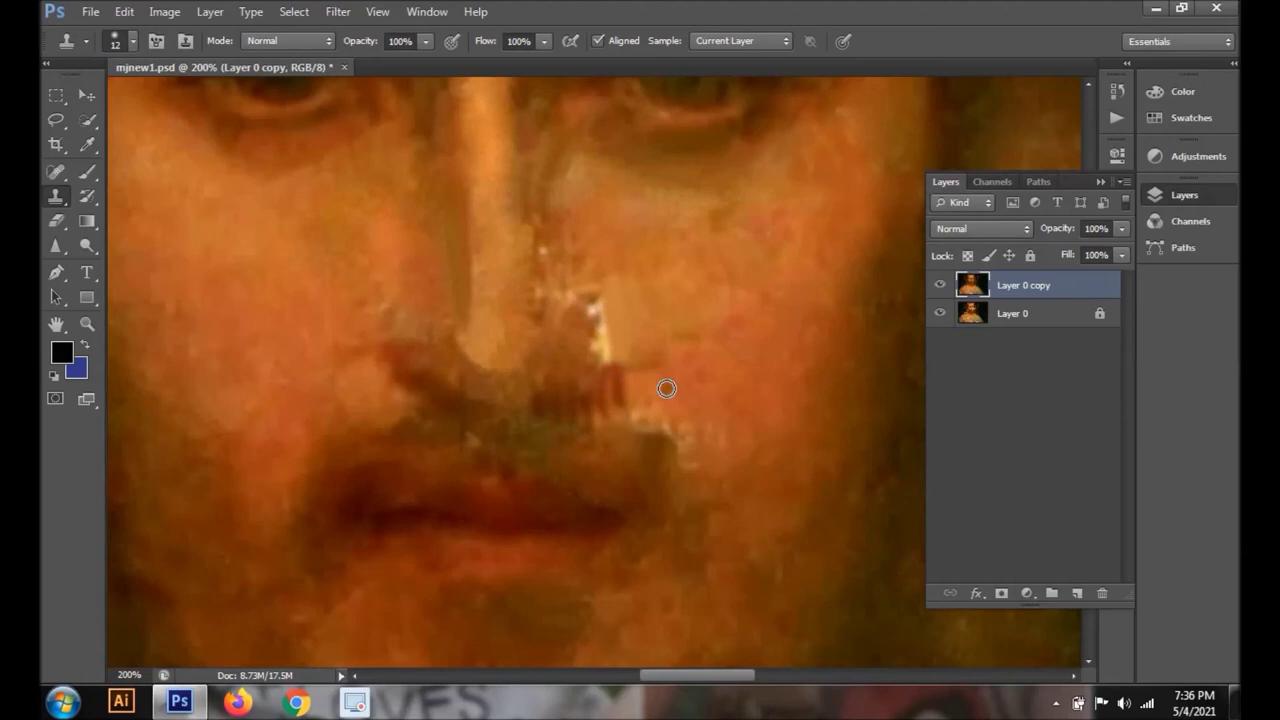
Spot-heal the small light blemishes on the nose and zoom out to the whole face.
{"action": "double_click", "coordinate": [87, 324]}
{"action": "left_click", "coordinate": [609, 368]}
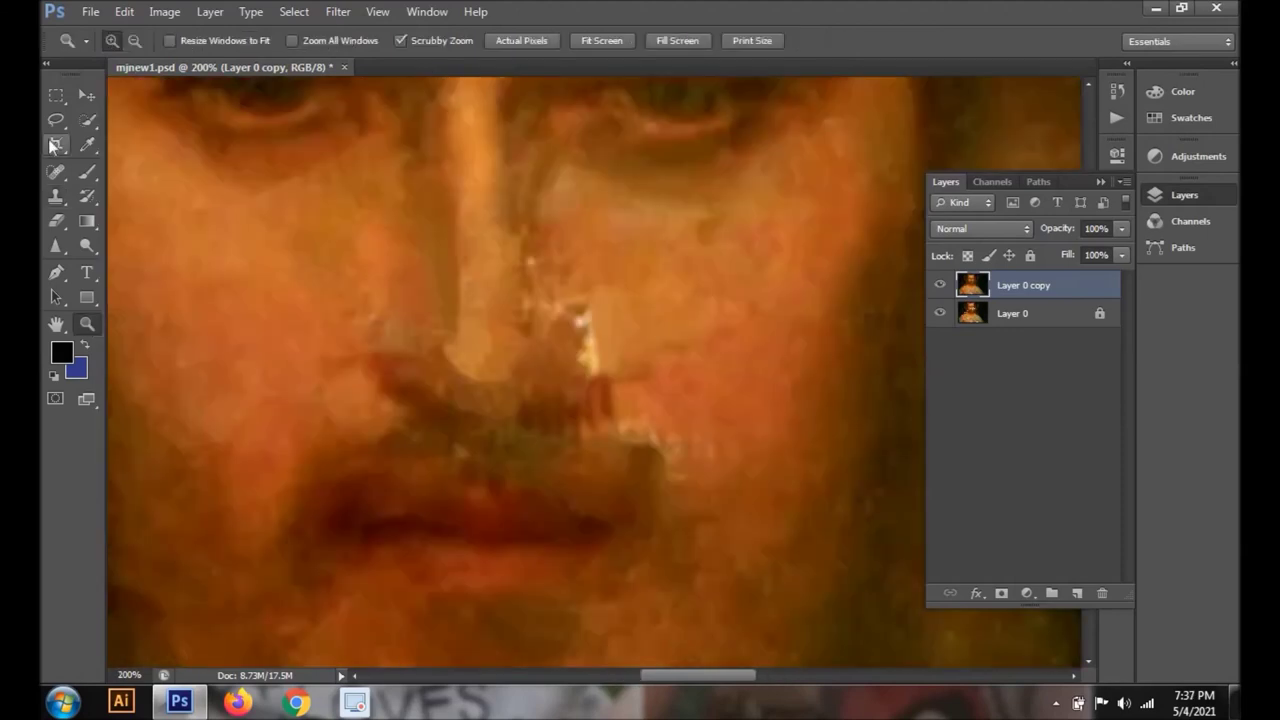
{"action": "left_click", "coordinate": [57, 197]}
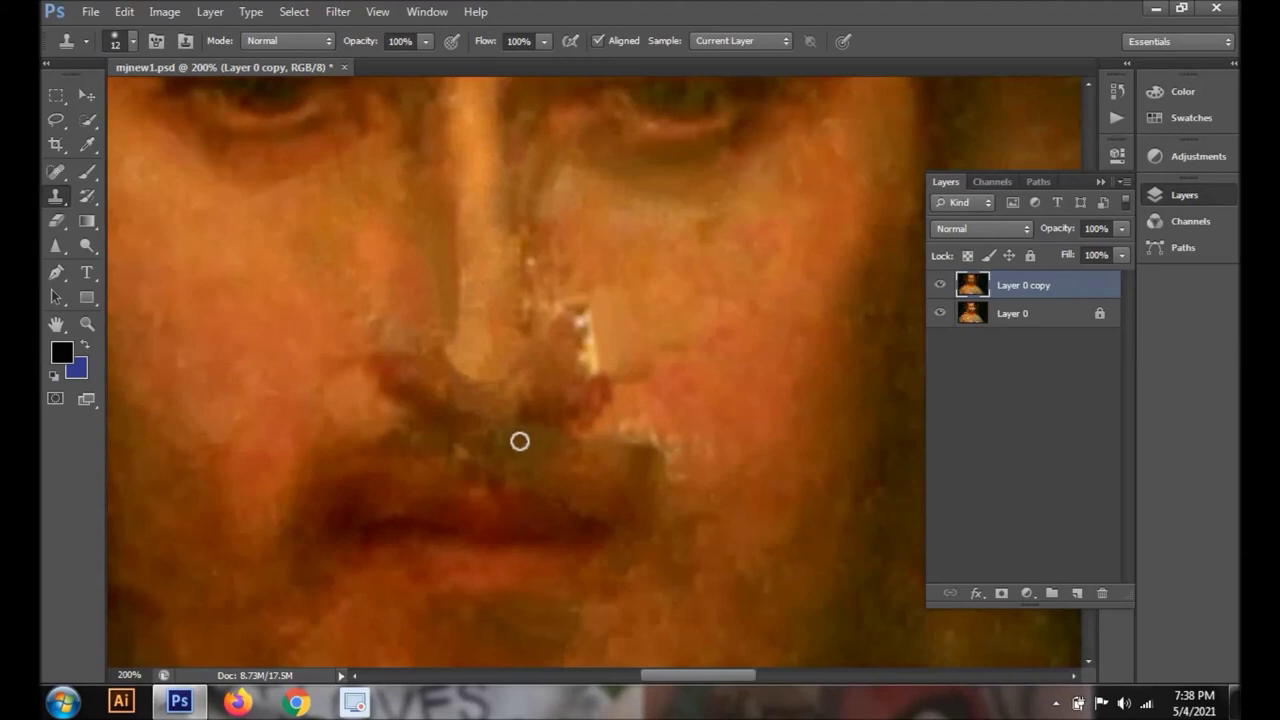
{"action": "key", "text": "j"}
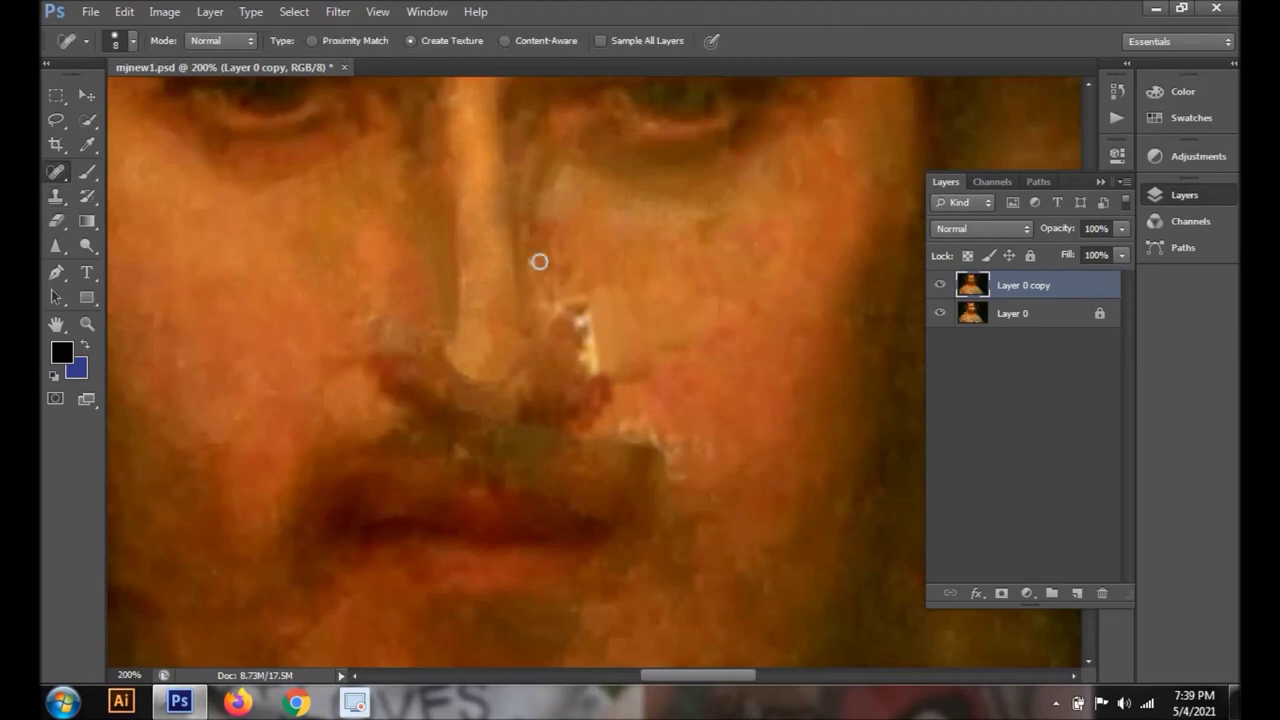
{"action": "left_click", "coordinate": [532, 260]}
{"action": "left_click", "coordinate": [590, 355]}
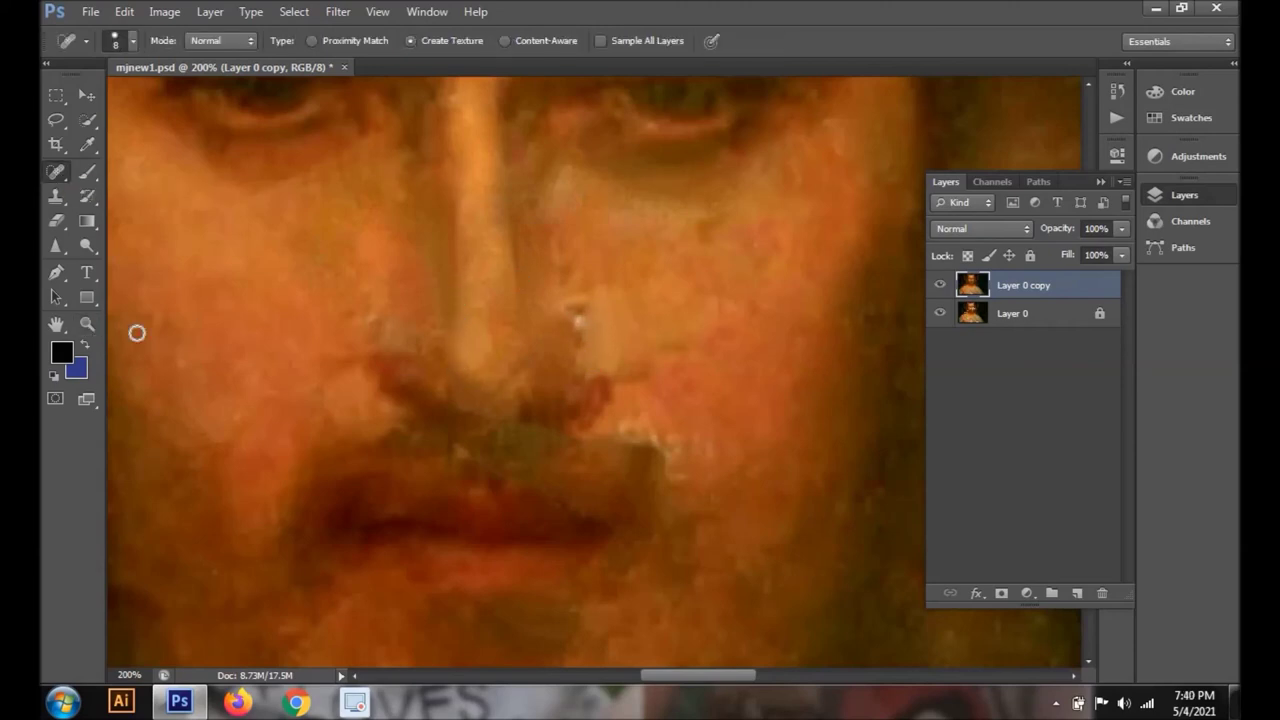
{"action": "key", "text": "z"}
{"action": "key", "text": "ctrl+minus"}
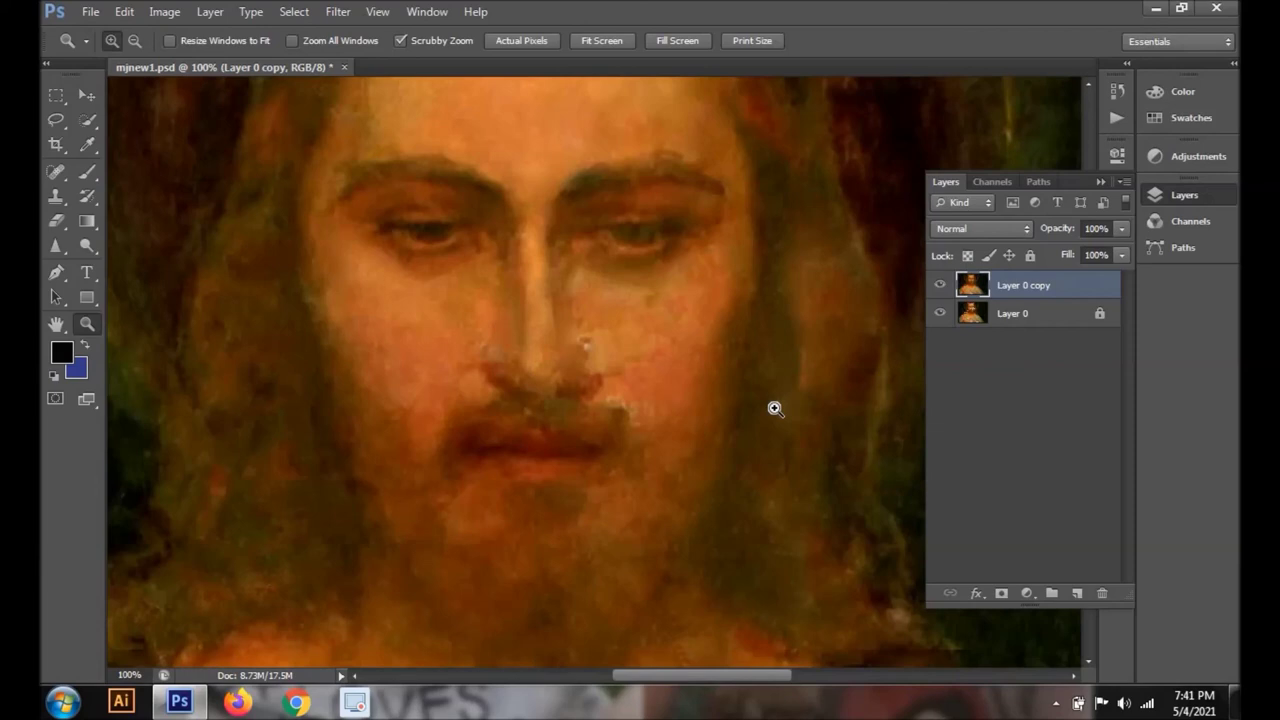
Spot-heal the dark strokes and leftover marks along the nose ridge.
{"action": "key", "text": "j"}
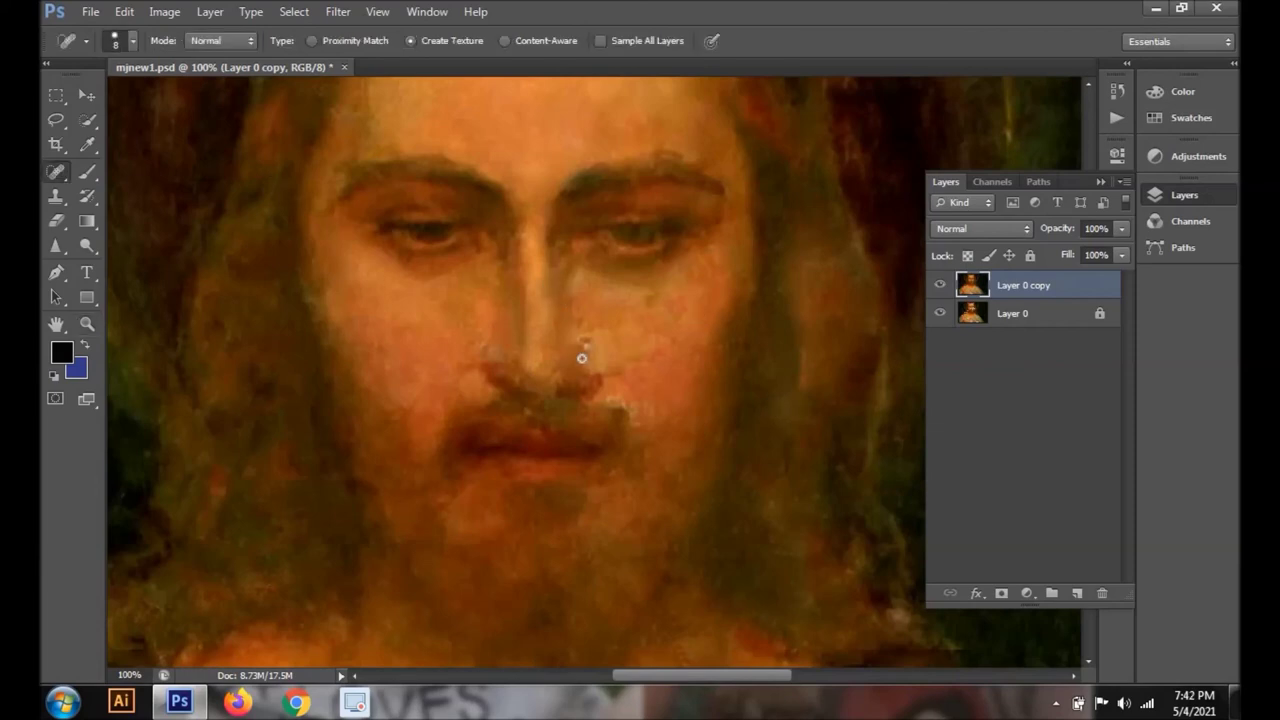
{"action": "key", "text": "s"}
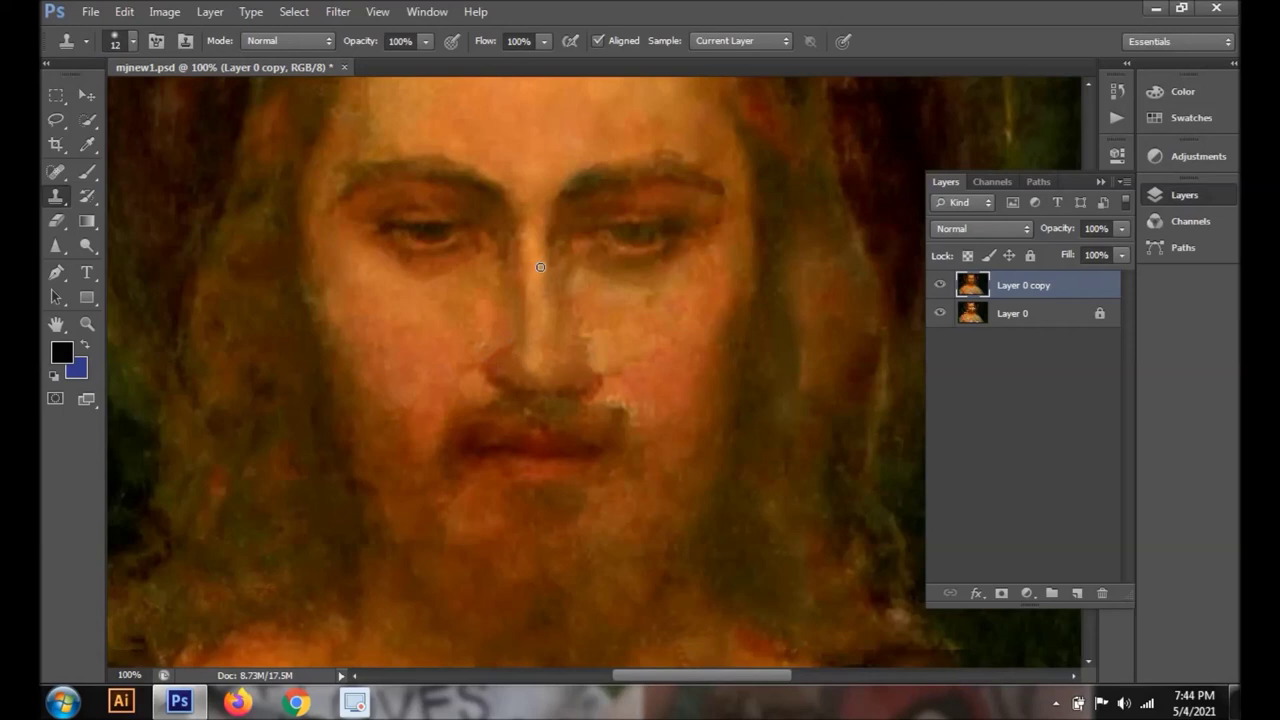
{"action": "key", "text": "j"}
{"action": "left_click_drag", "start_coordinate": [548, 264], "coordinate": [552, 354]}
{"action": "left_click_drag", "start_coordinate": [538, 295], "coordinate": [546, 350]}
{"action": "left_click", "coordinate": [87, 323]}
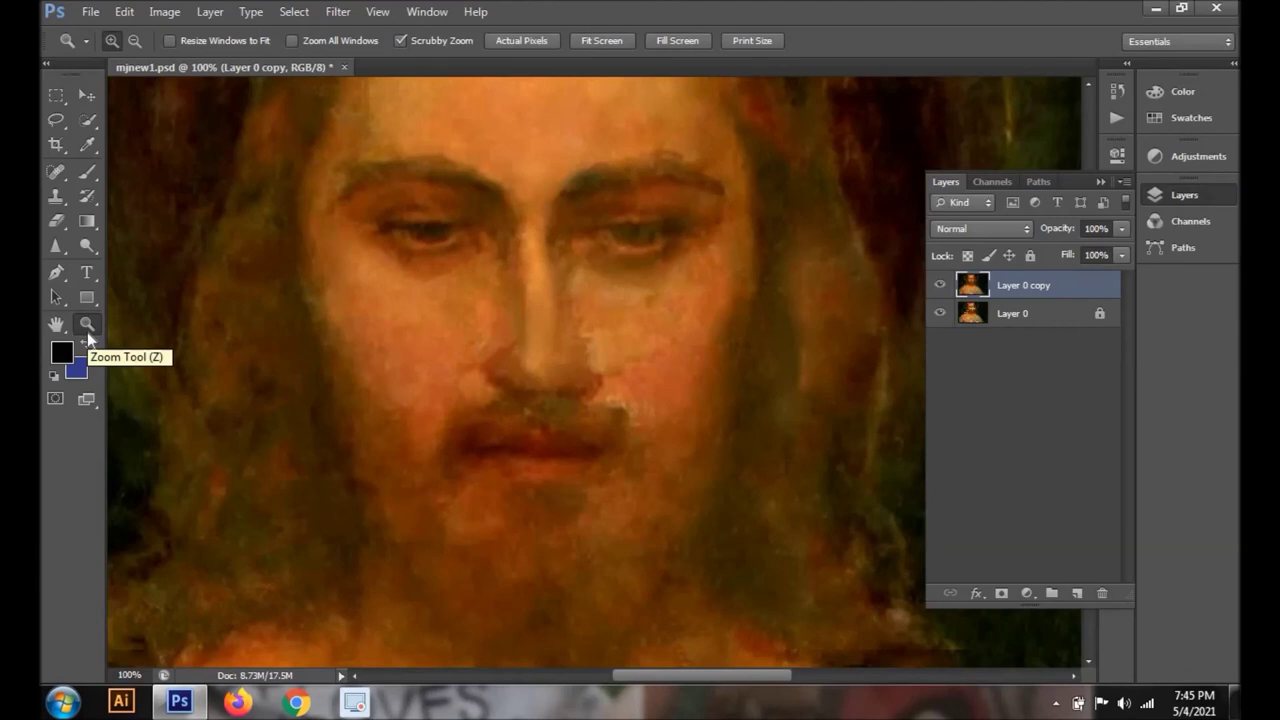
Set the Clone Stamp brush to 15 px size and 25% opacity.
{"action": "key", "text": "s"}
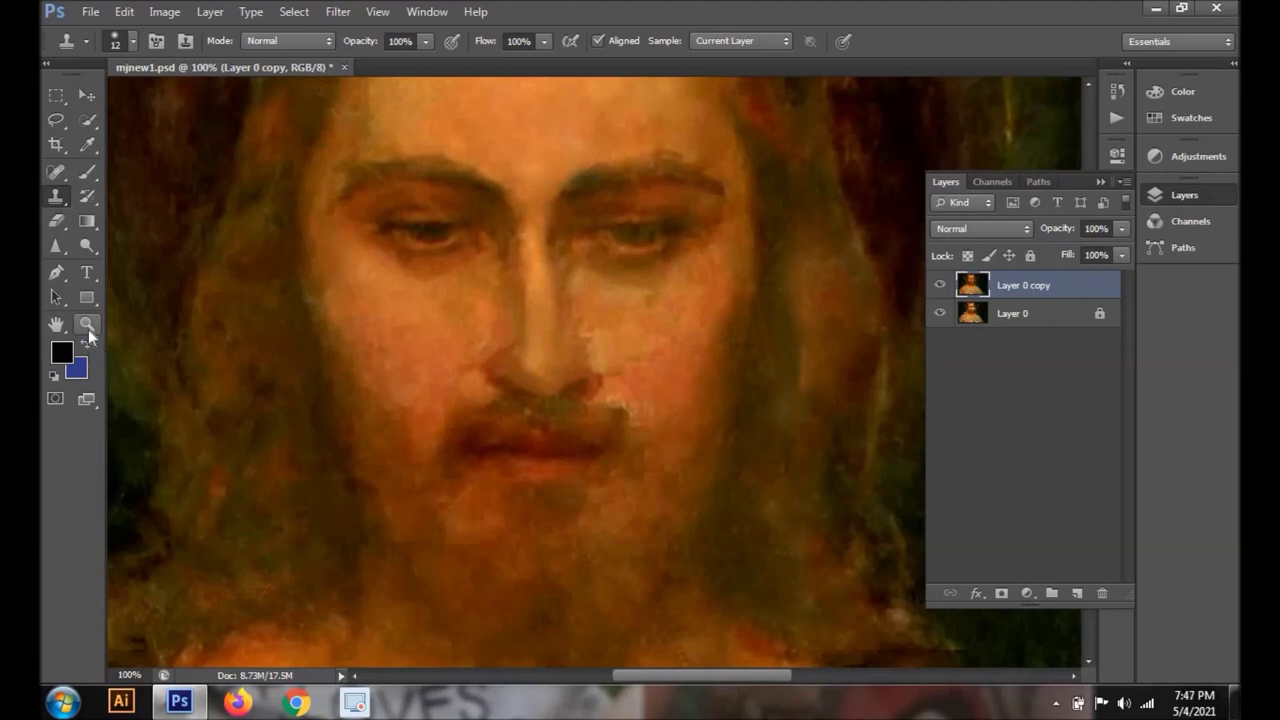
{"action": "left_click", "coordinate": [133, 41]}
{"action": "left_click", "coordinate": [425, 41]}
{"action": "left_click_drag", "start_coordinate": [425, 41], "coordinate": [354, 41]}
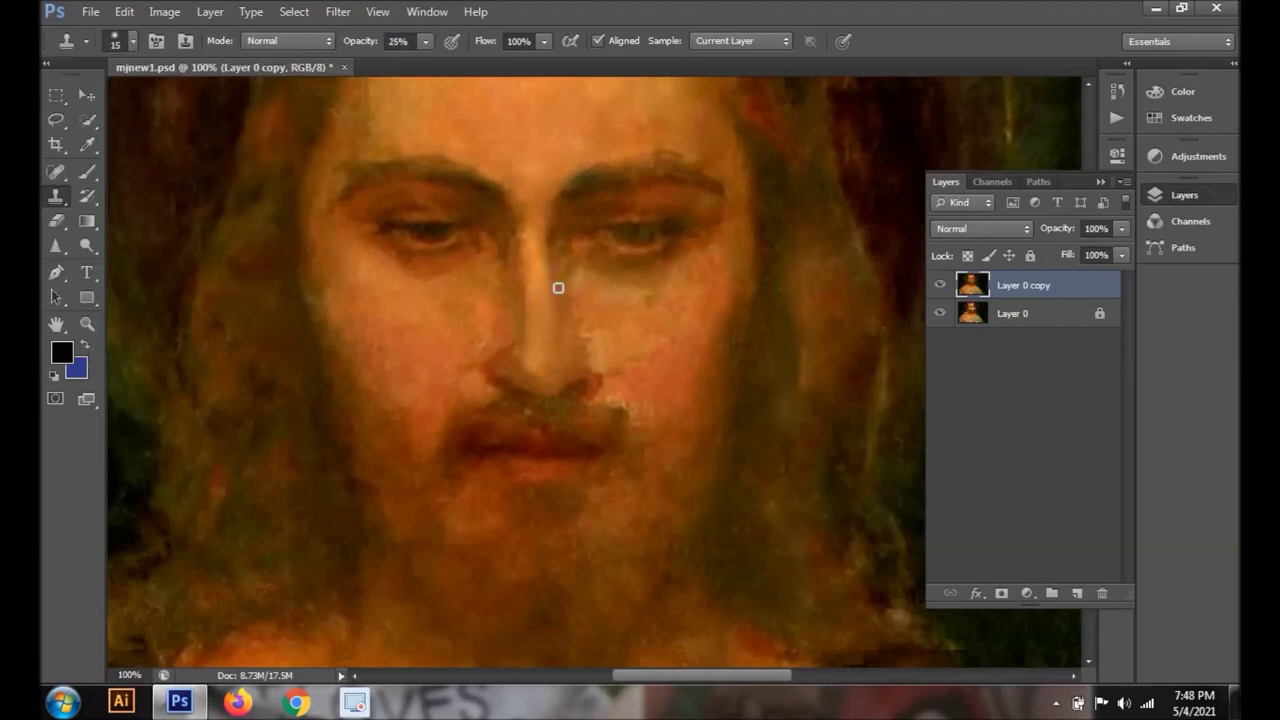
{"action": "left_click", "coordinate": [87, 323]}
{"action": "key", "text": "s"}
Zoom out to the whole painting, then zoom to 100% on the garment's shoulder.
{"action": "key", "text": "j"}
{"action": "key", "text": "z"}
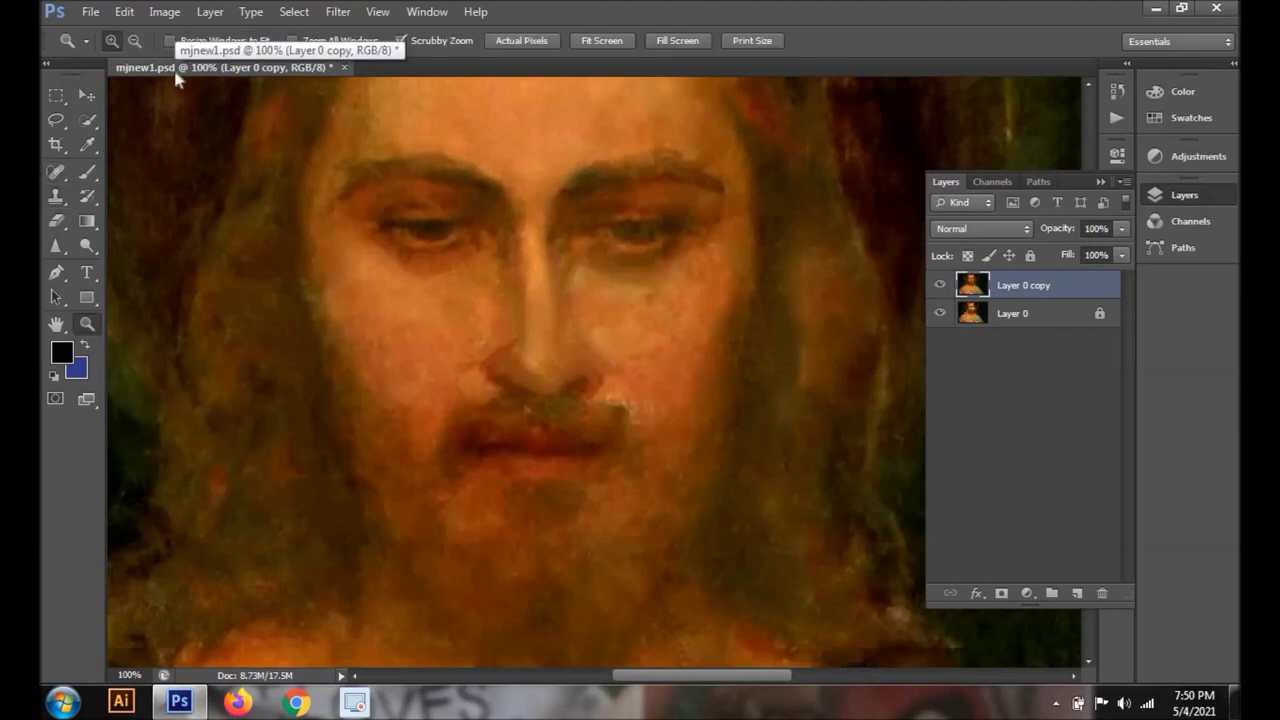
{"action": "key", "text": "ctrl+minus"}
{"action": "key", "text": "ctrl+minus"}
{"action": "key", "text": "ctrl+minus"}
{"action": "left_click", "coordinate": [816, 553]}
{"action": "key", "text": "s"}
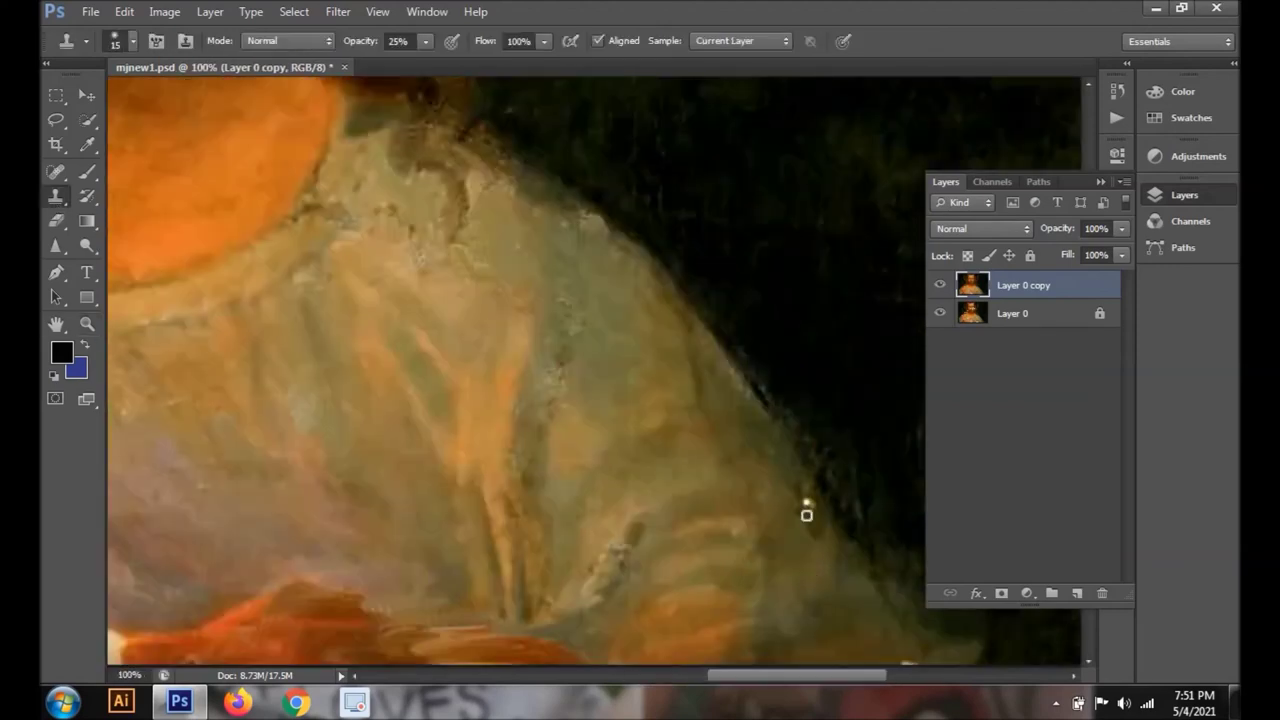
{"action": "scroll", "coordinate": [803, 517], "scroll_direction": "up", "scroll_amount": 1}
{"action": "scroll", "coordinate": [868, 97], "scroll_direction": "down", "scroll_amount": 2}
Heal the flaked patch on the shoulder fabric with the Spot Healing Brush.
{"action": "key", "text": "z"}
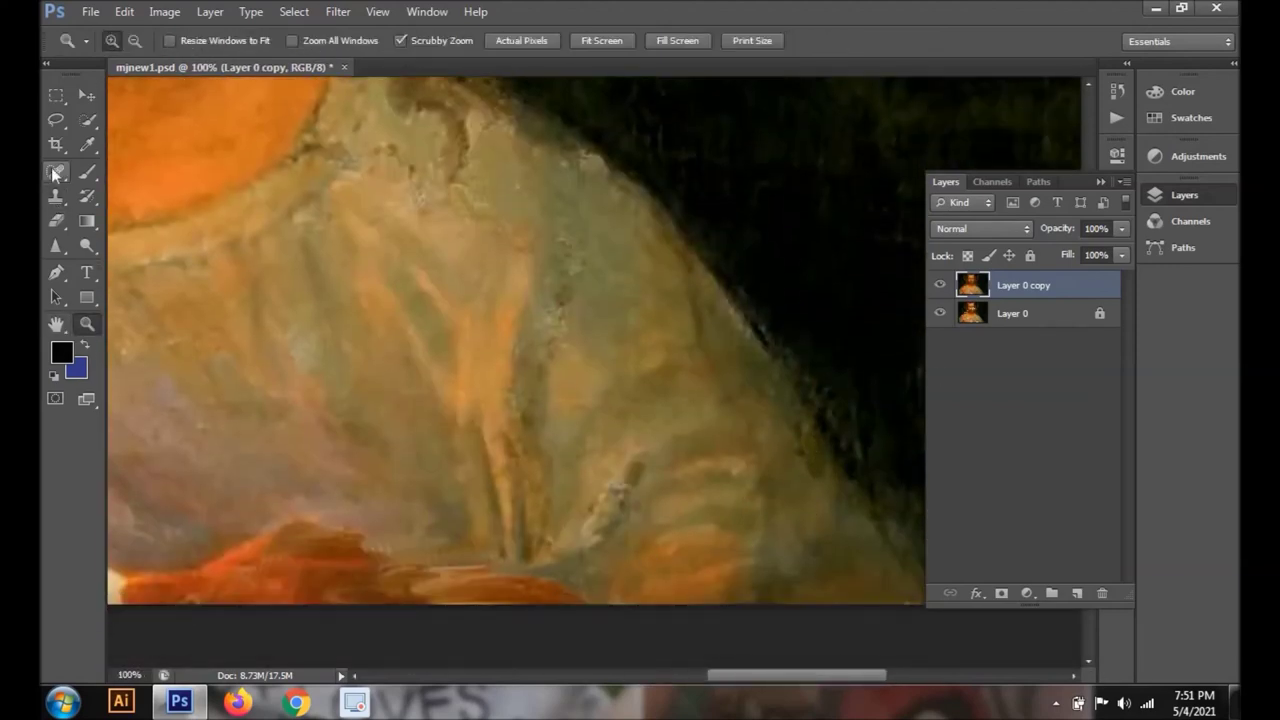
{"action": "key", "text": "j"}
{"action": "scroll", "coordinate": [360, 300], "scroll_direction": "up", "scroll_amount": 3}
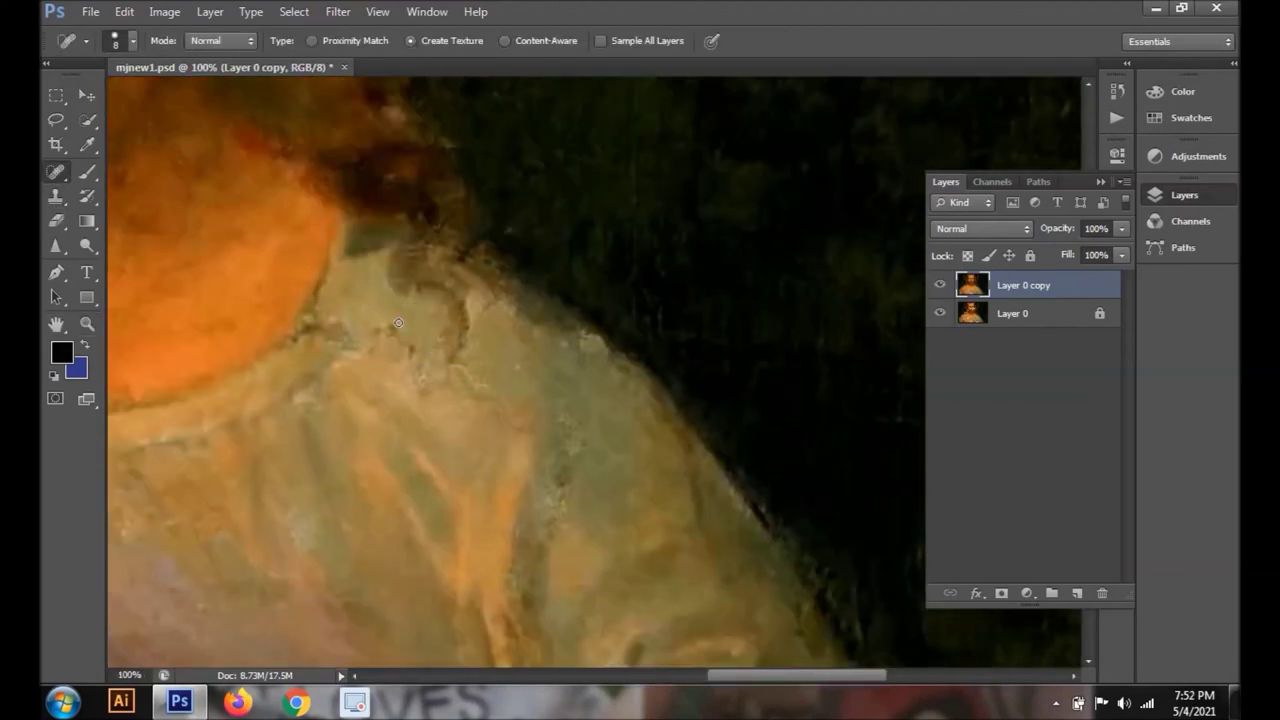
{"action": "left_click_drag", "start_coordinate": [458, 364], "coordinate": [490, 389]}
{"action": "key", "text": "s"}
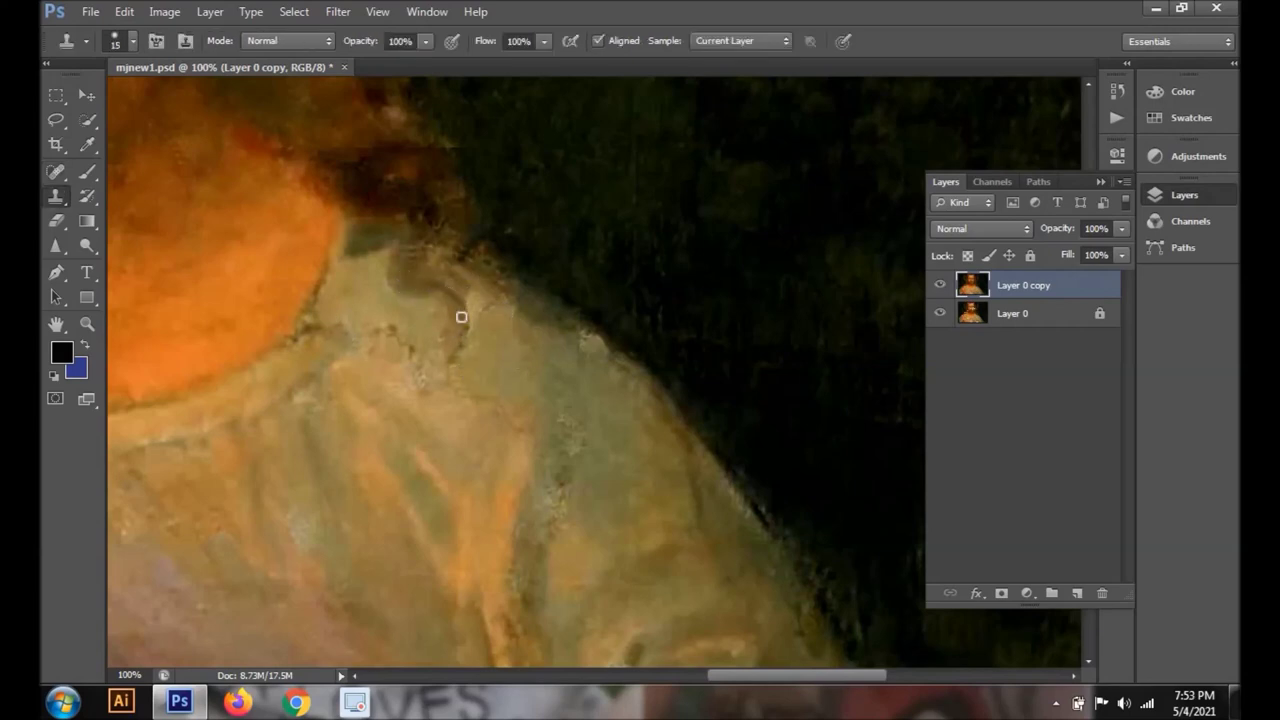
{"action": "key", "text": "j"}
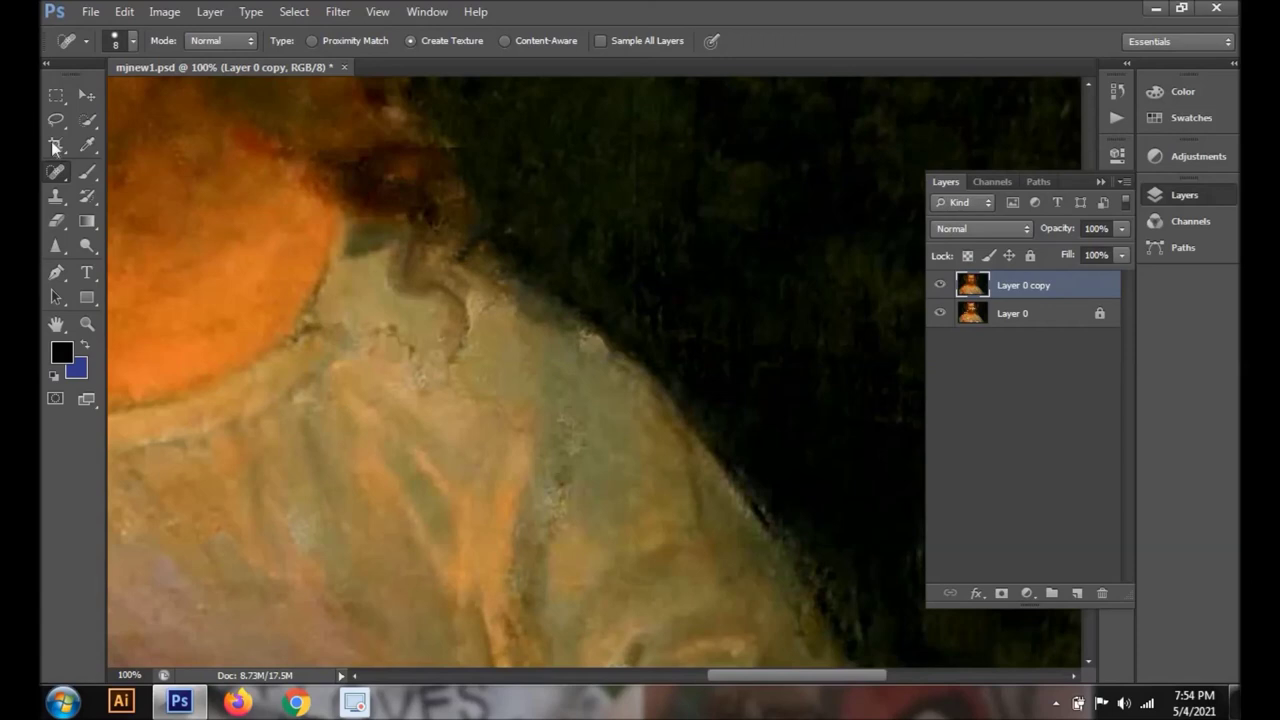
{"action": "scroll", "coordinate": [385, 334], "scroll_direction": "up", "scroll_amount": 1}
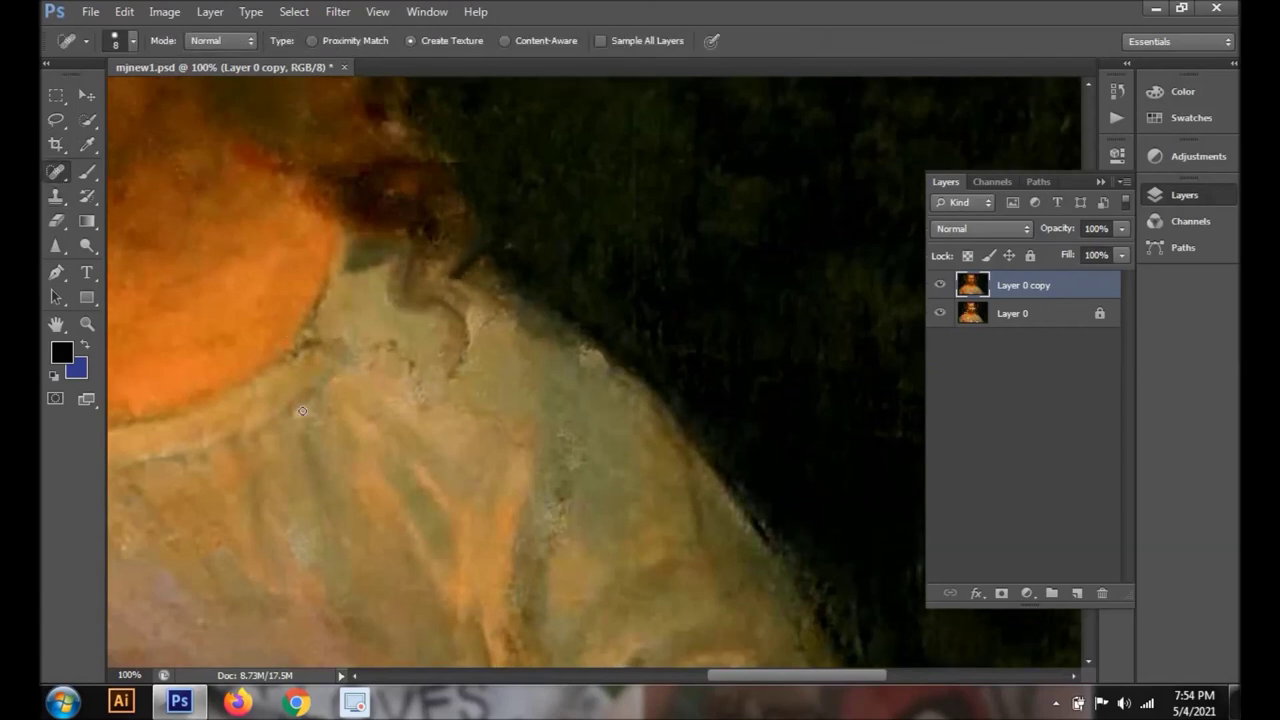
Zoom in on the painting's lower part and enlarge the clone brush to 22 px.
{"action": "left_click", "coordinate": [87, 323]}
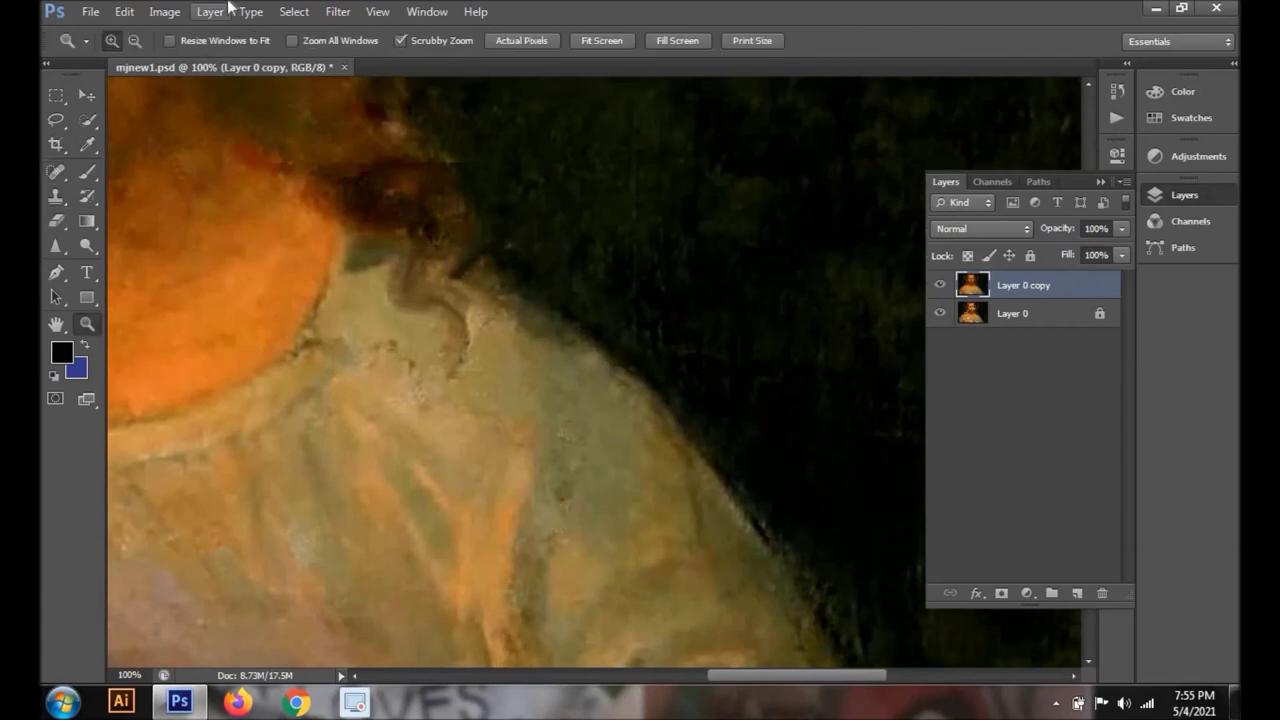
{"action": "key", "text": "ctrl+0"}
{"action": "left_click", "coordinate": [726, 611]}
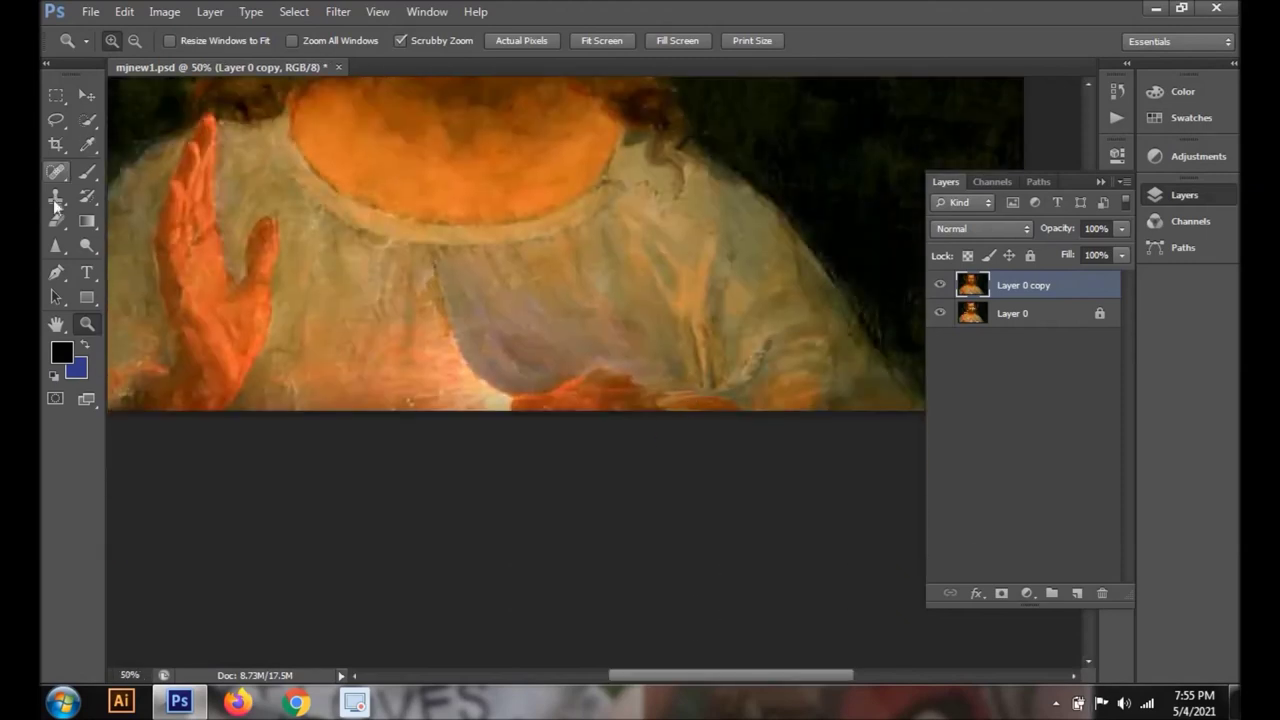
{"action": "left_click", "coordinate": [56, 196]}
{"action": "left_click", "coordinate": [132, 41]}
{"action": "left_click_drag", "start_coordinate": [80, 97], "coordinate": [84, 97]}
{"action": "key", "text": "Return"}
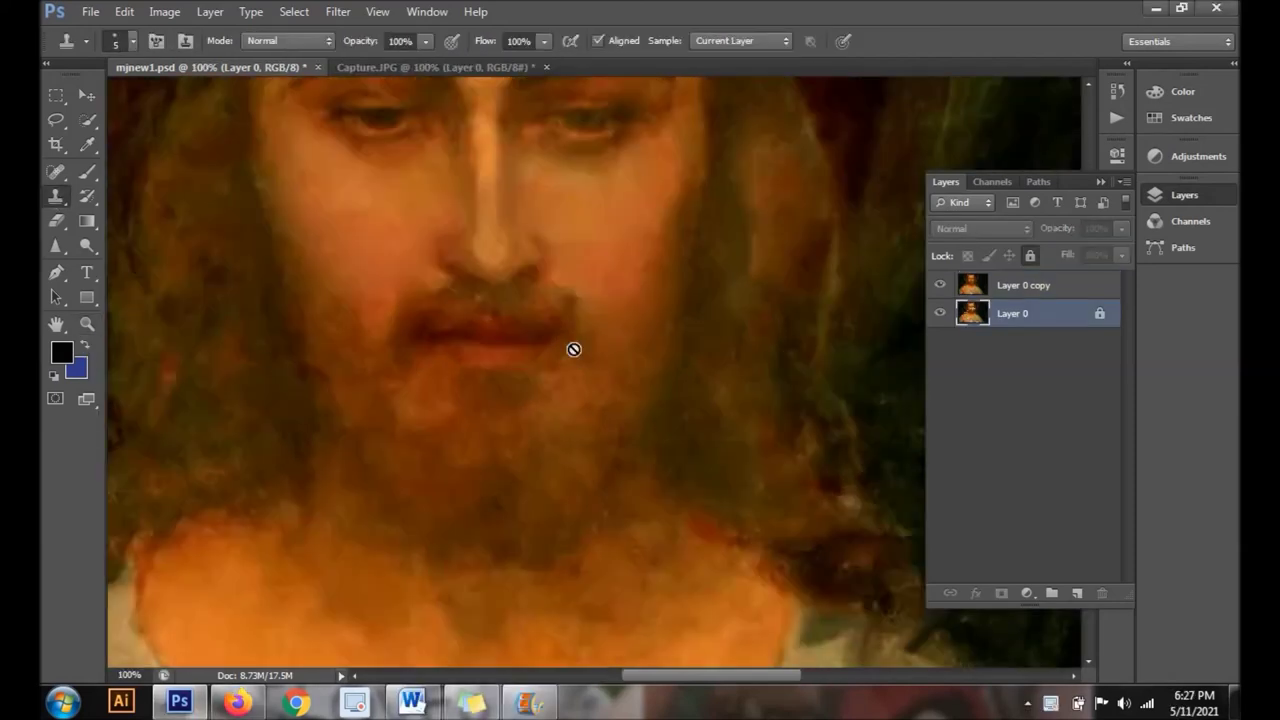
Raise the brush to 7 px, select Layer 0 copy and toggle it to compare.
{"action": "key", "text": "alt+bracketright"}
{"action": "left_click", "coordinate": [939, 285]}
{"action": "left_click", "coordinate": [939, 285]}
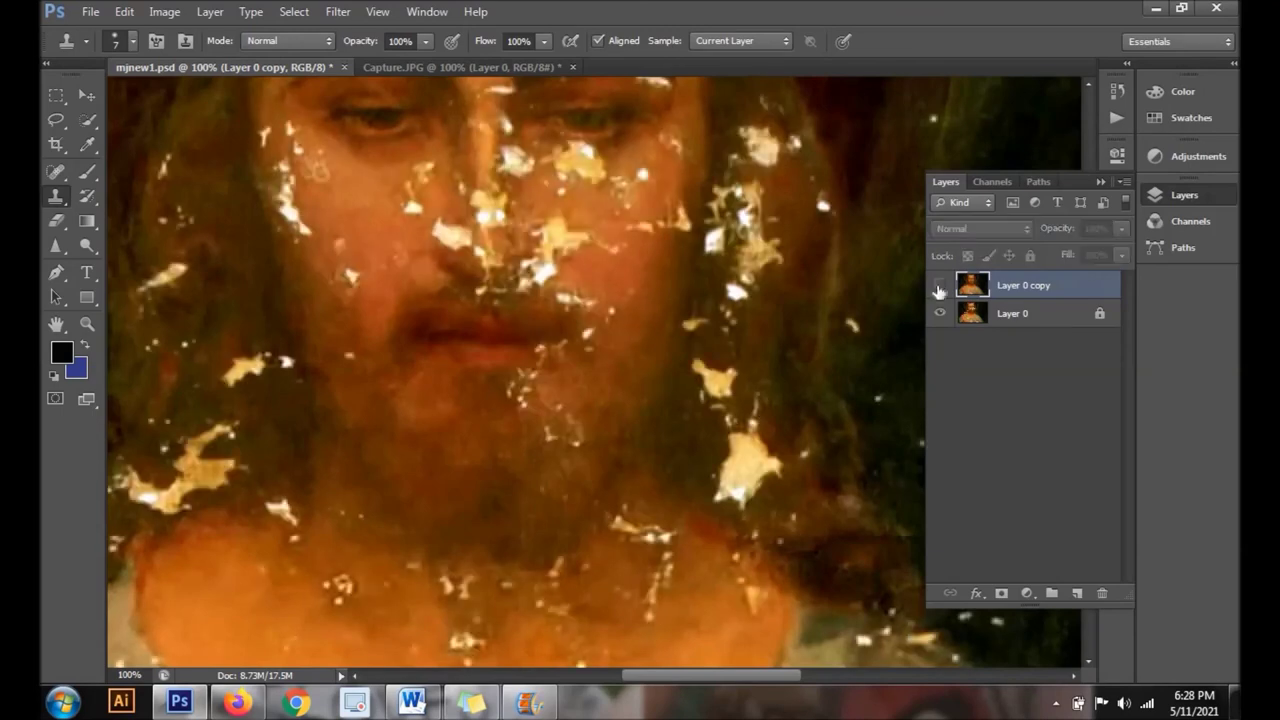
{"action": "left_click", "coordinate": [940, 285]}
{"action": "left_click", "coordinate": [940, 285]}
Zoom to 50% and back to 100% on the face, repeatedly hiding and showing Layer 0 copy.
{"action": "left_click", "coordinate": [87, 323]}
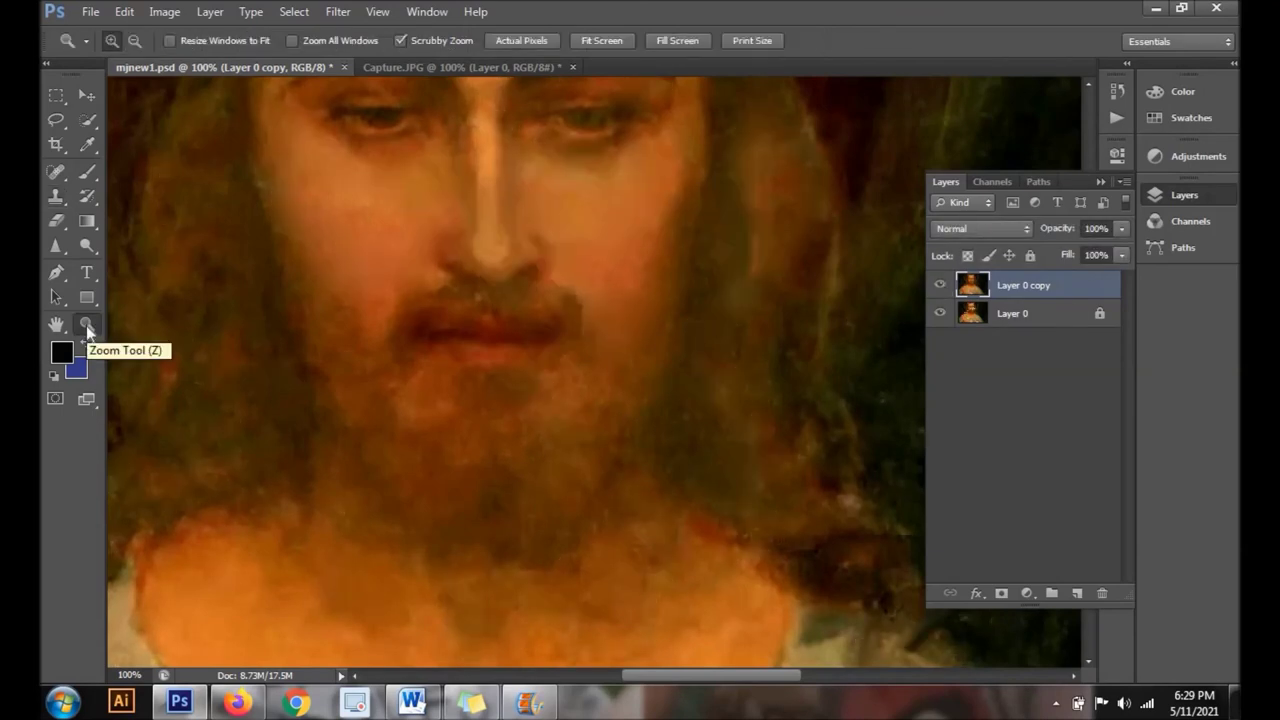
{"action": "left_click", "coordinate": [900, 363], "text": "alt"}
{"action": "scroll", "coordinate": [1086, 674], "scroll_direction": "down", "scroll_amount": 3}
{"action": "left_click", "coordinate": [940, 285]}
{"action": "left_click", "coordinate": [940, 285]}
{"action": "left_click", "coordinate": [606, 291]}
{"action": "left_click", "coordinate": [940, 285]}
{"action": "left_click", "coordinate": [940, 285]}
{"action": "key", "text": "s"}
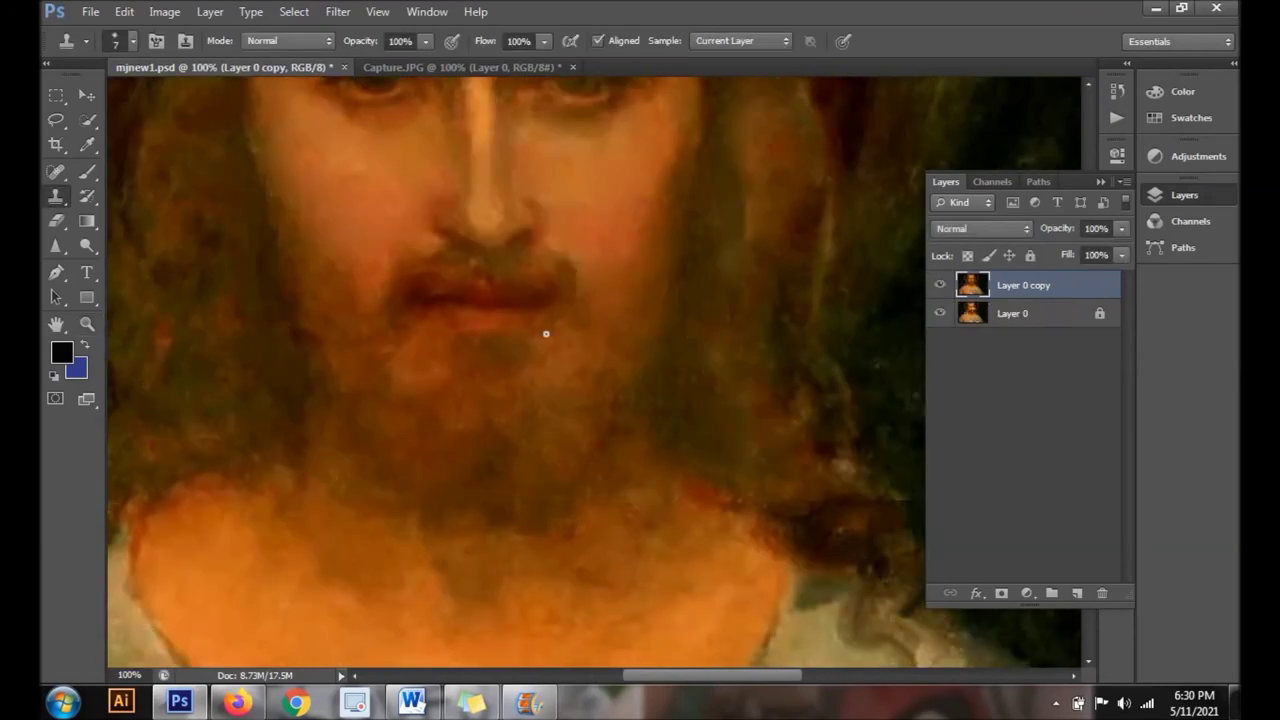
{"action": "left_click", "coordinate": [940, 285]}
{"action": "left_click", "coordinate": [940, 285]}
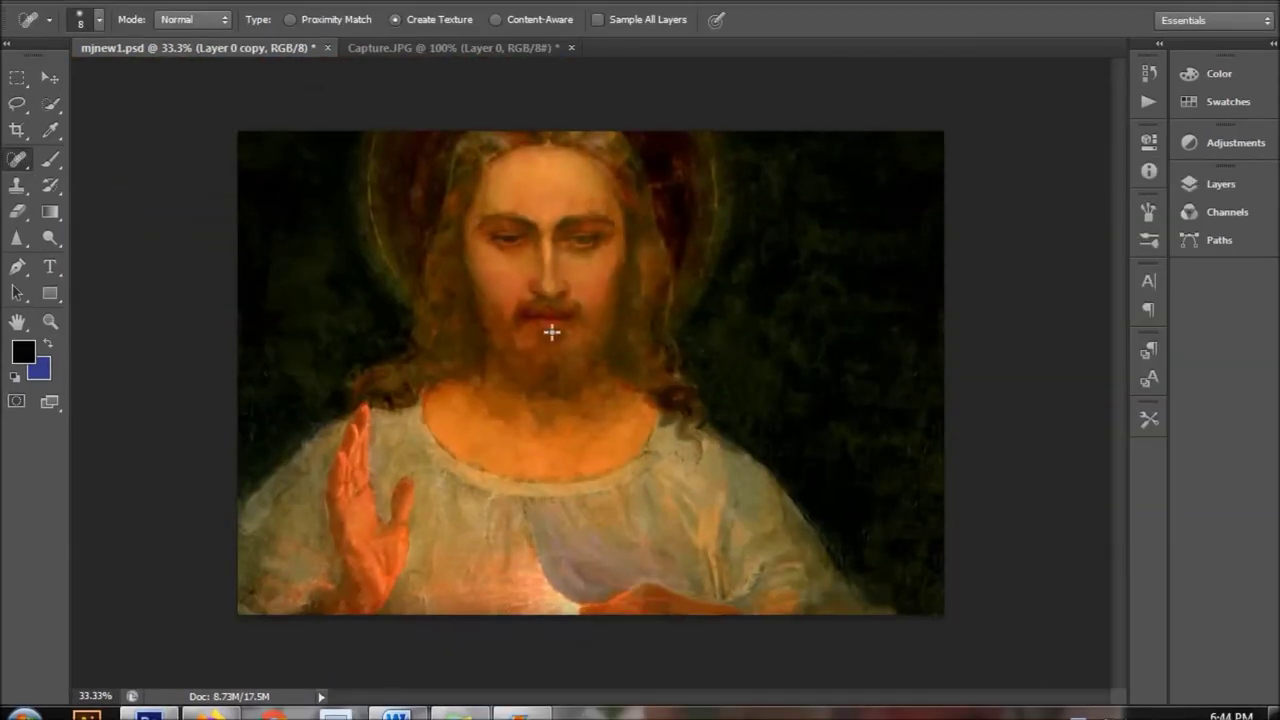
Open the Layers list, zoom to 100% on the upper face, and hide then show Layer 0 copy.
{"action": "left_click", "coordinate": [1222, 184]}
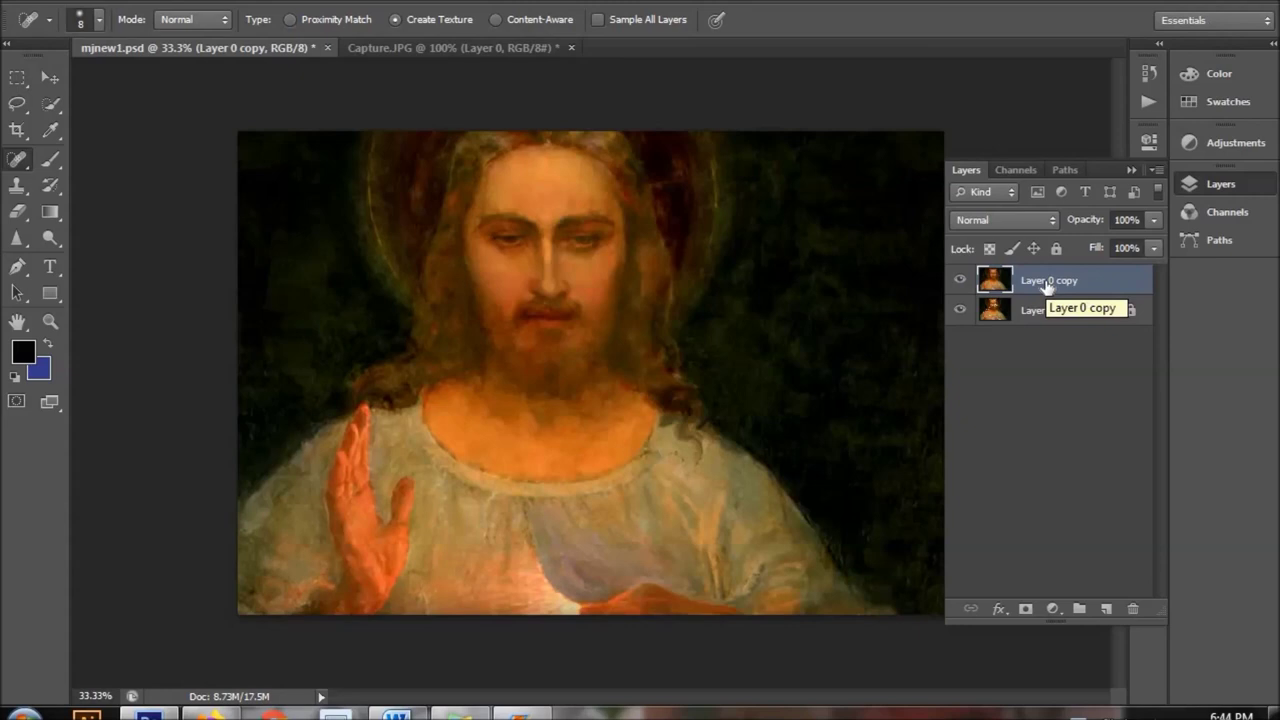
{"action": "left_click", "coordinate": [52, 322]}
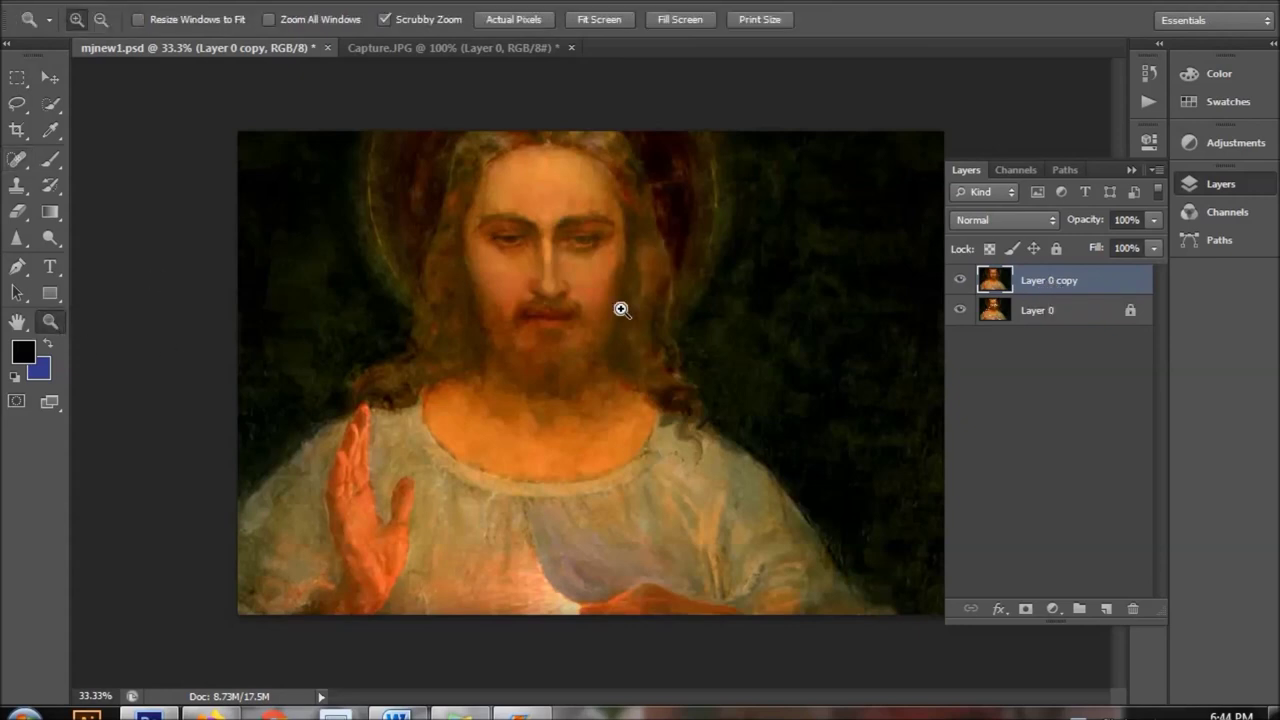
{"action": "left_click", "coordinate": [621, 309]}
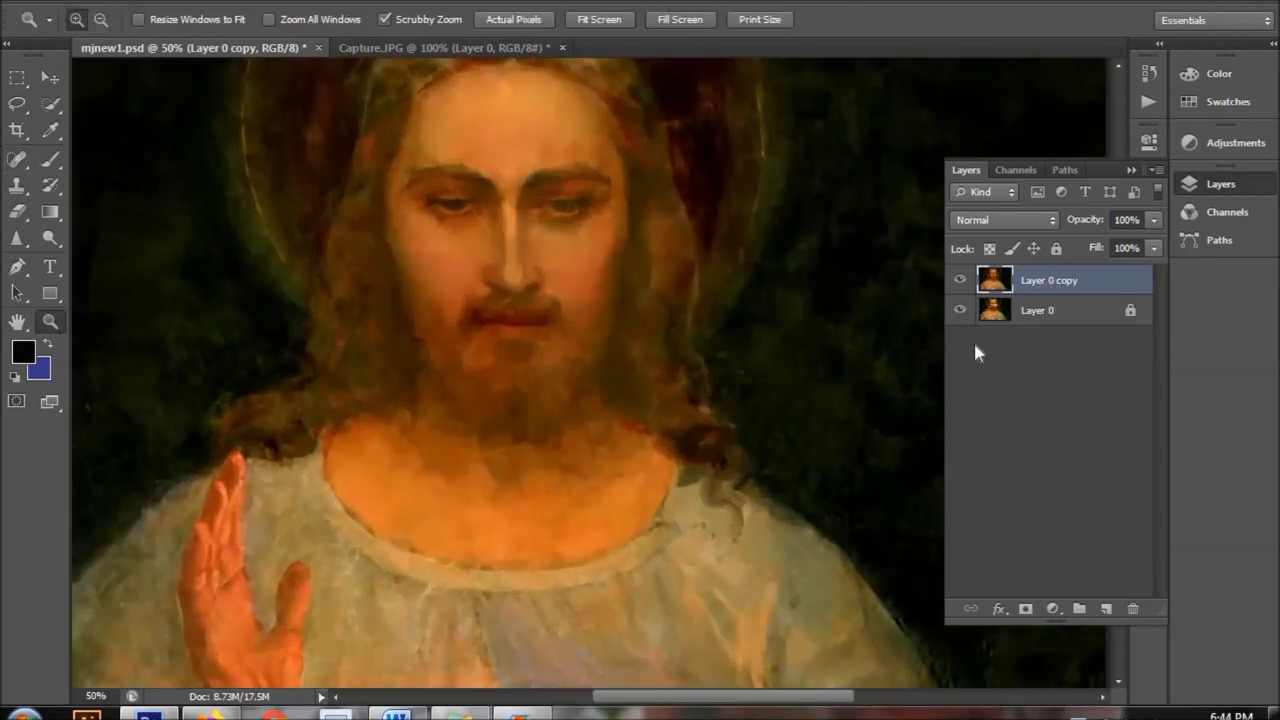
{"action": "left_click", "coordinate": [961, 281]}
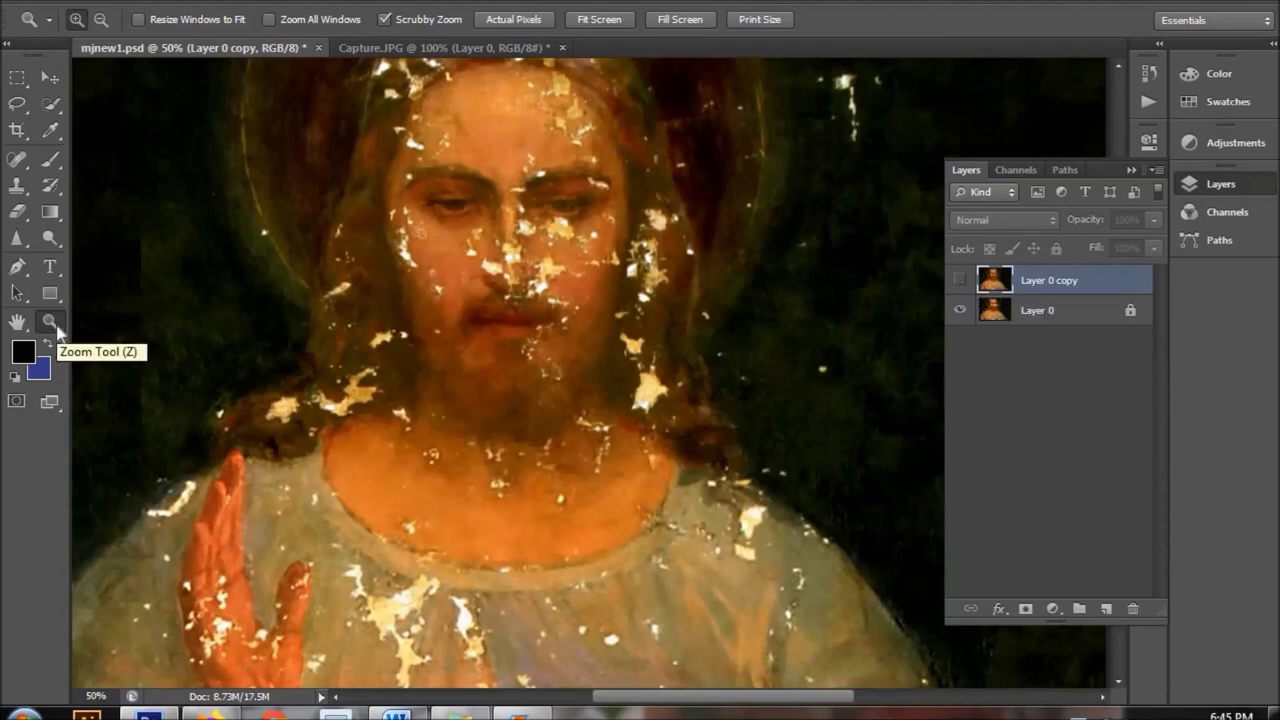
{"action": "left_click", "coordinate": [531, 207]}
{"action": "left_click", "coordinate": [530, 135]}
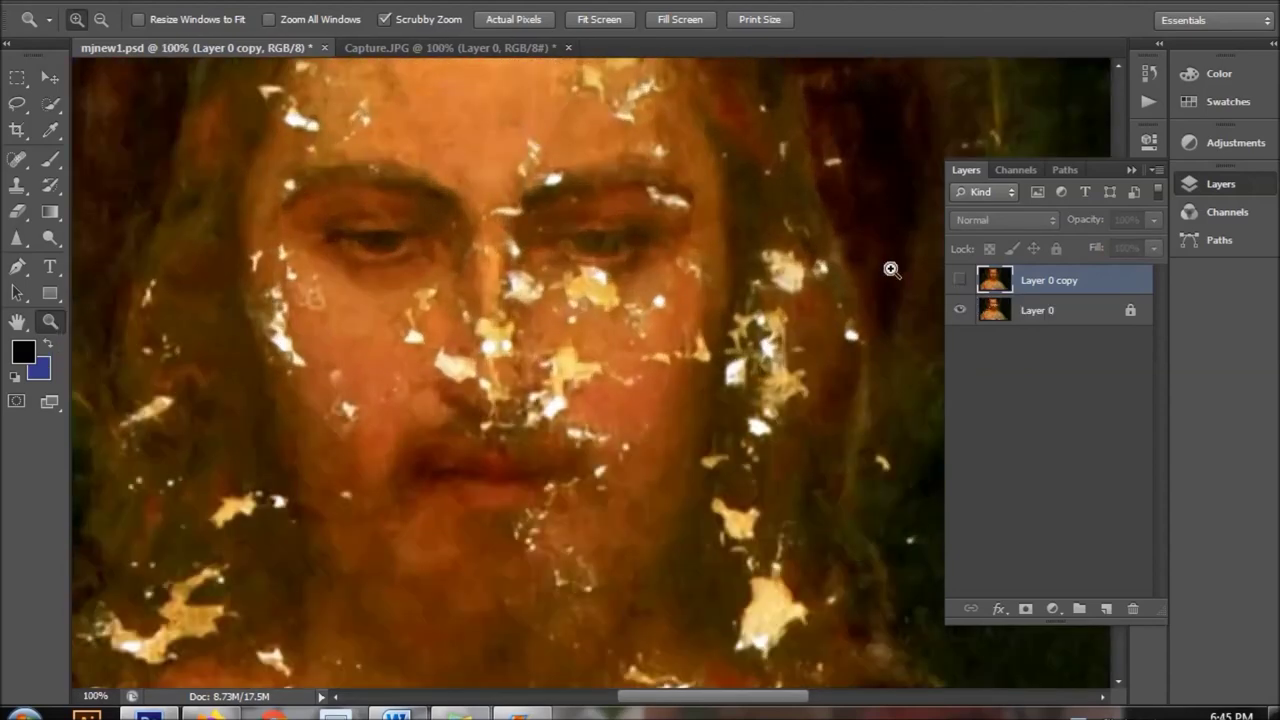
{"action": "left_click", "coordinate": [960, 281]}
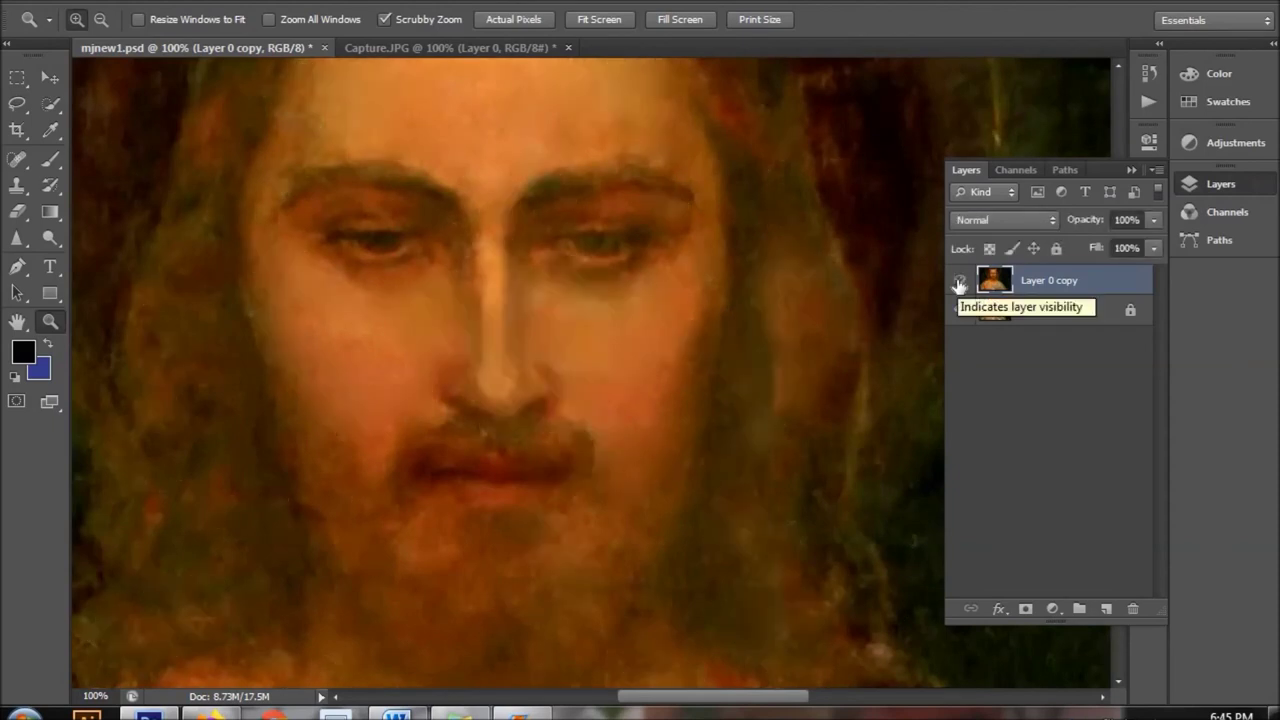
Compare before and after at 200% between the eyes, ending with Layer 0 copy visible.
{"action": "left_click", "coordinate": [960, 283]}
{"action": "left_click", "coordinate": [960, 283]}
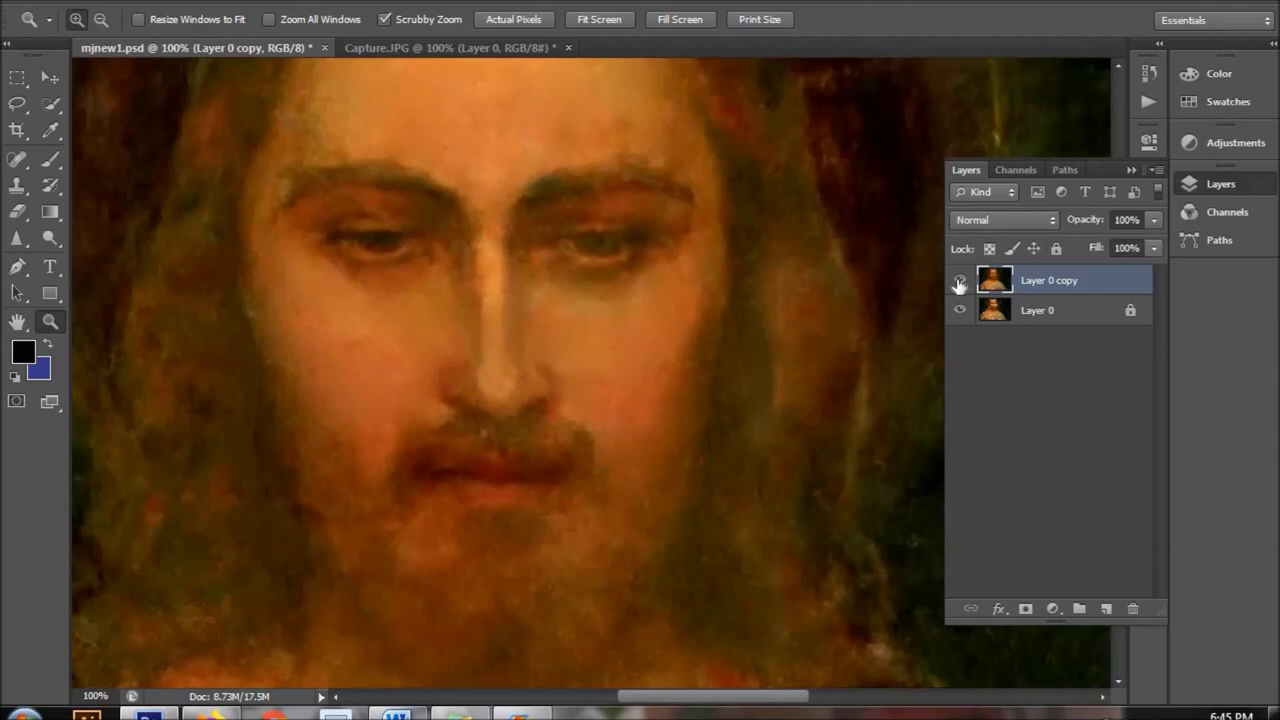
{"action": "left_click", "coordinate": [960, 283]}
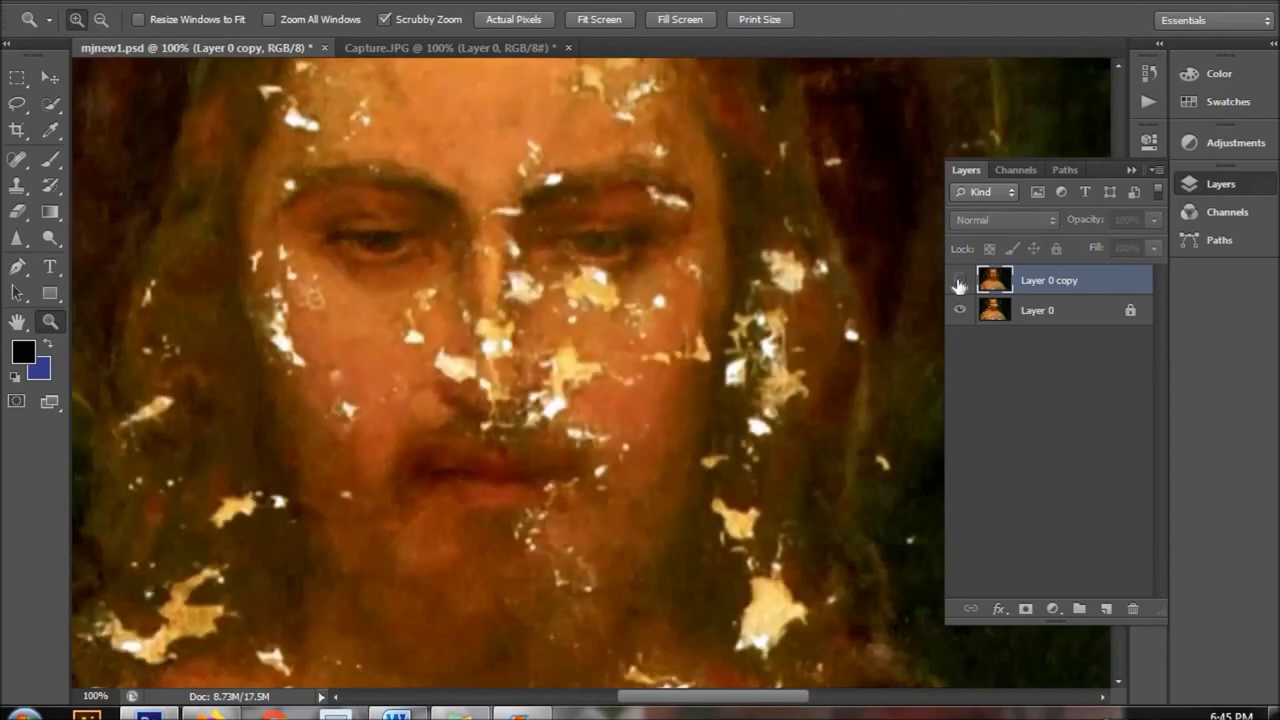
{"action": "left_click", "coordinate": [500, 210]}
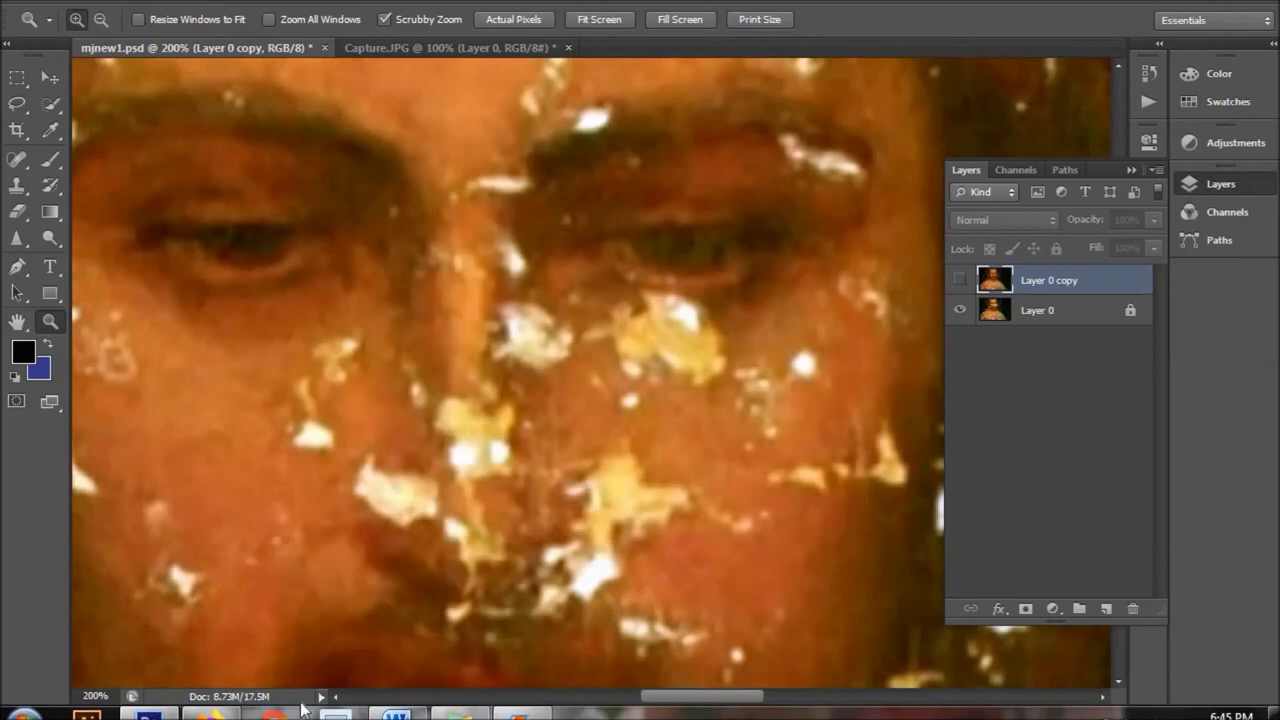
{"action": "left_click", "coordinate": [335, 696]}
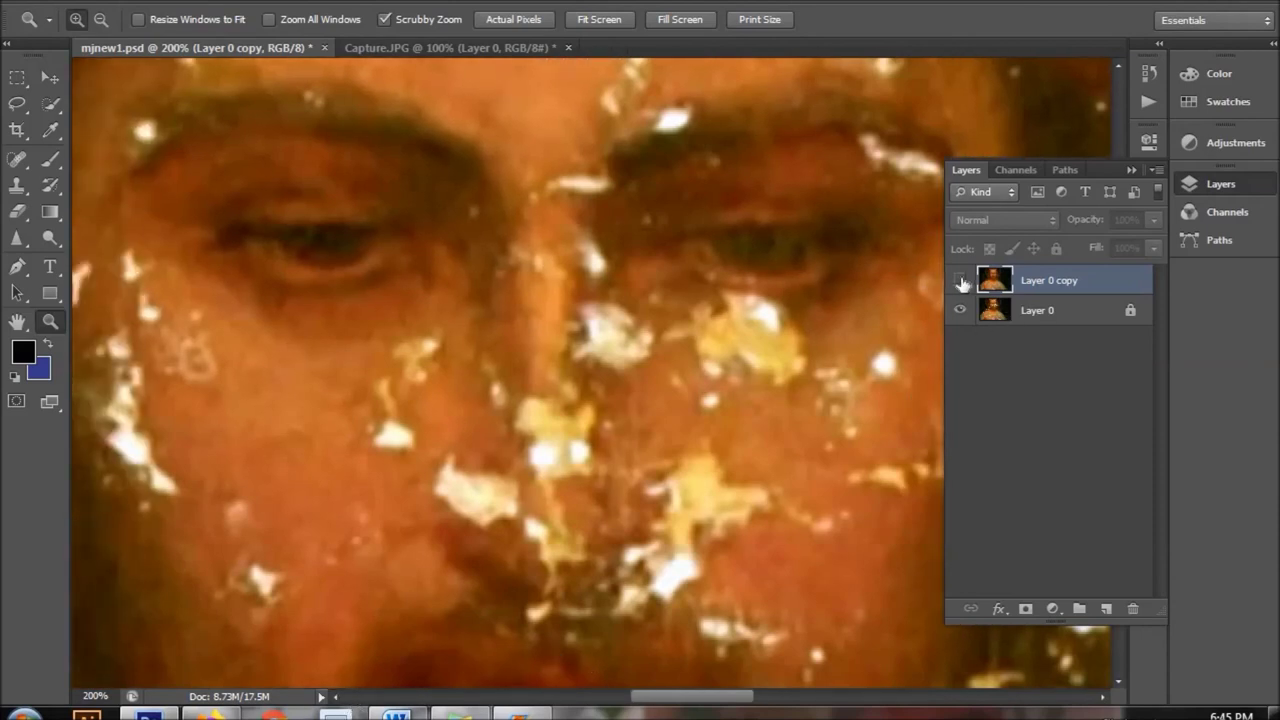
{"action": "left_click", "coordinate": [960, 281]}
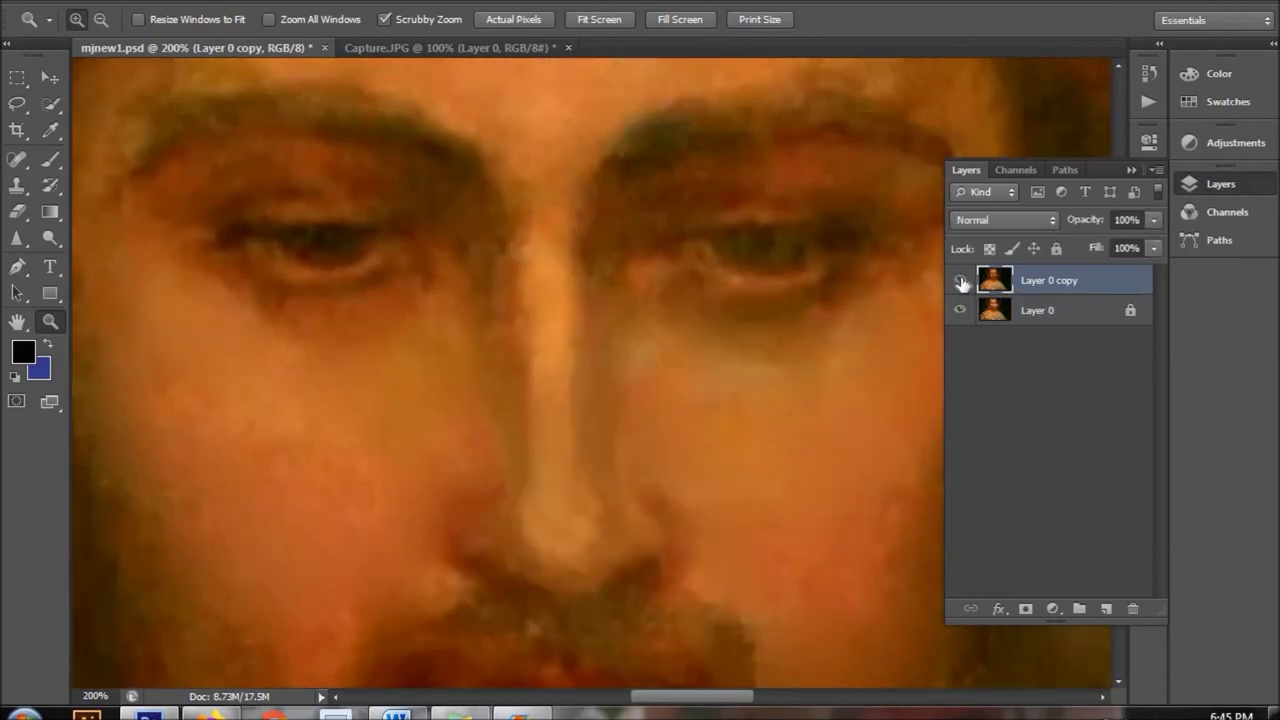